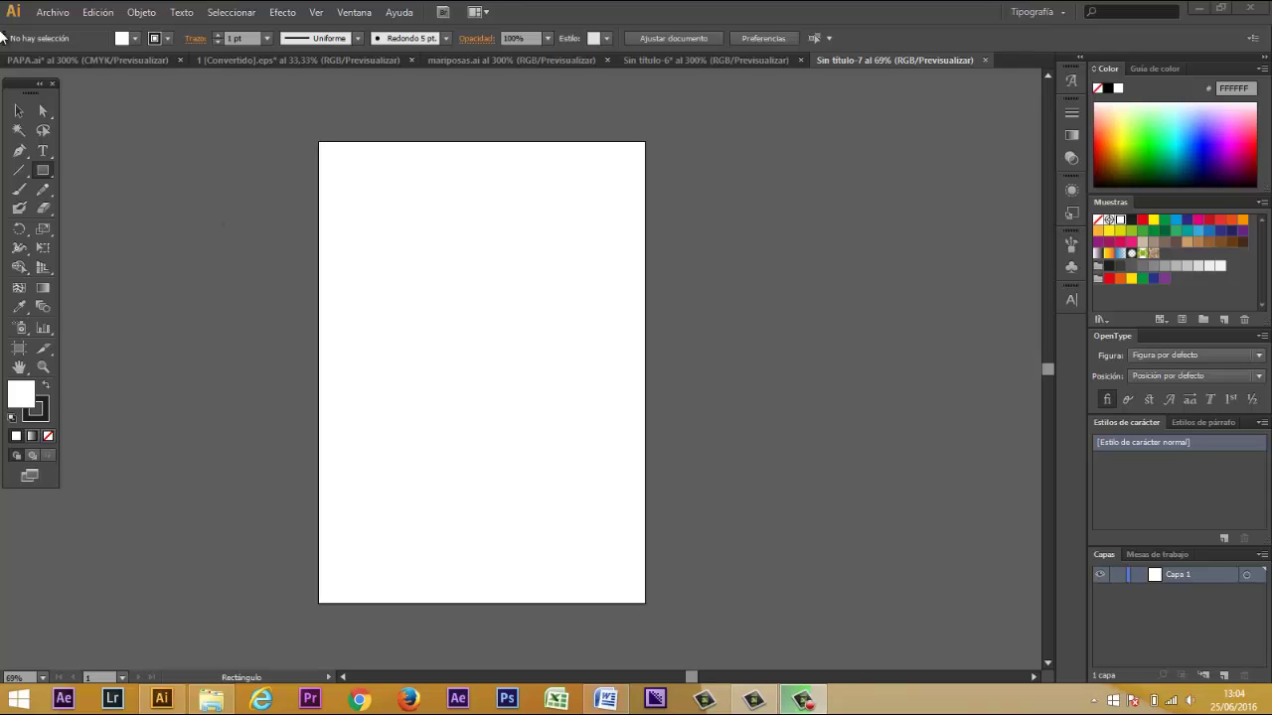
# Step: Pick the Polygon tool and bring up a polygon with 20 mm radius and 6 sides
pyautogui.click(43, 170)
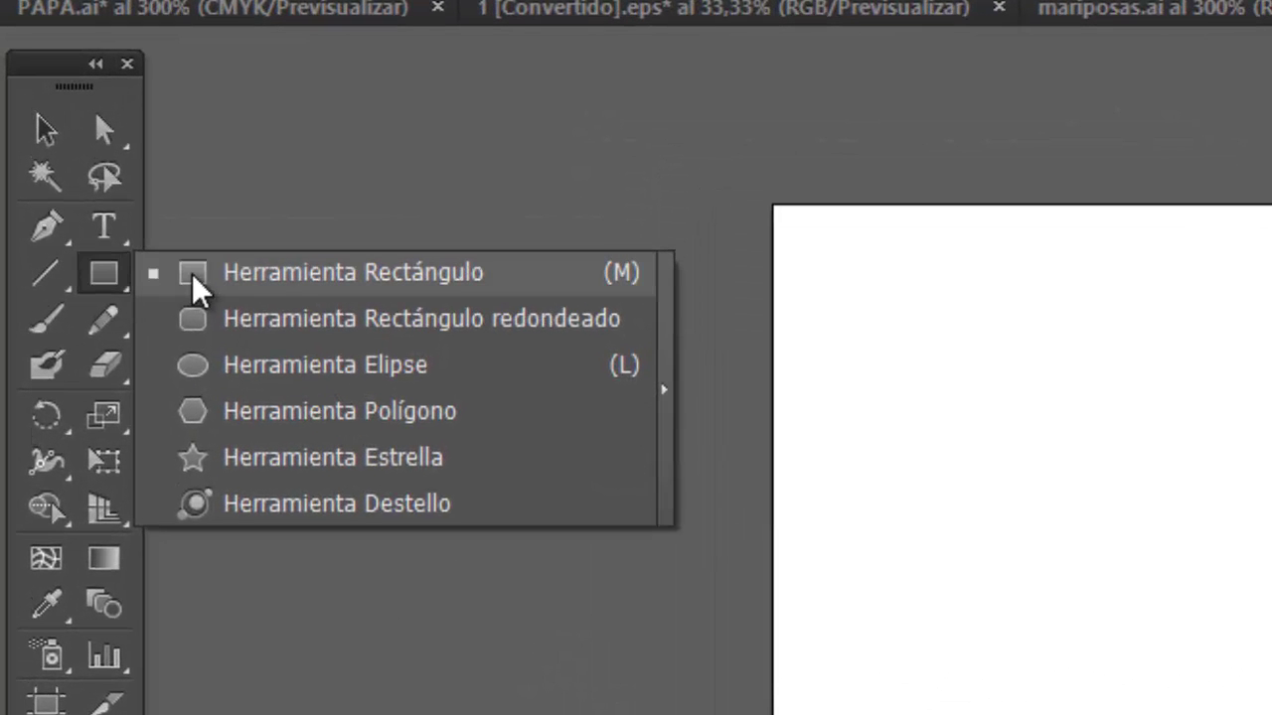
pyautogui.click(238, 411)
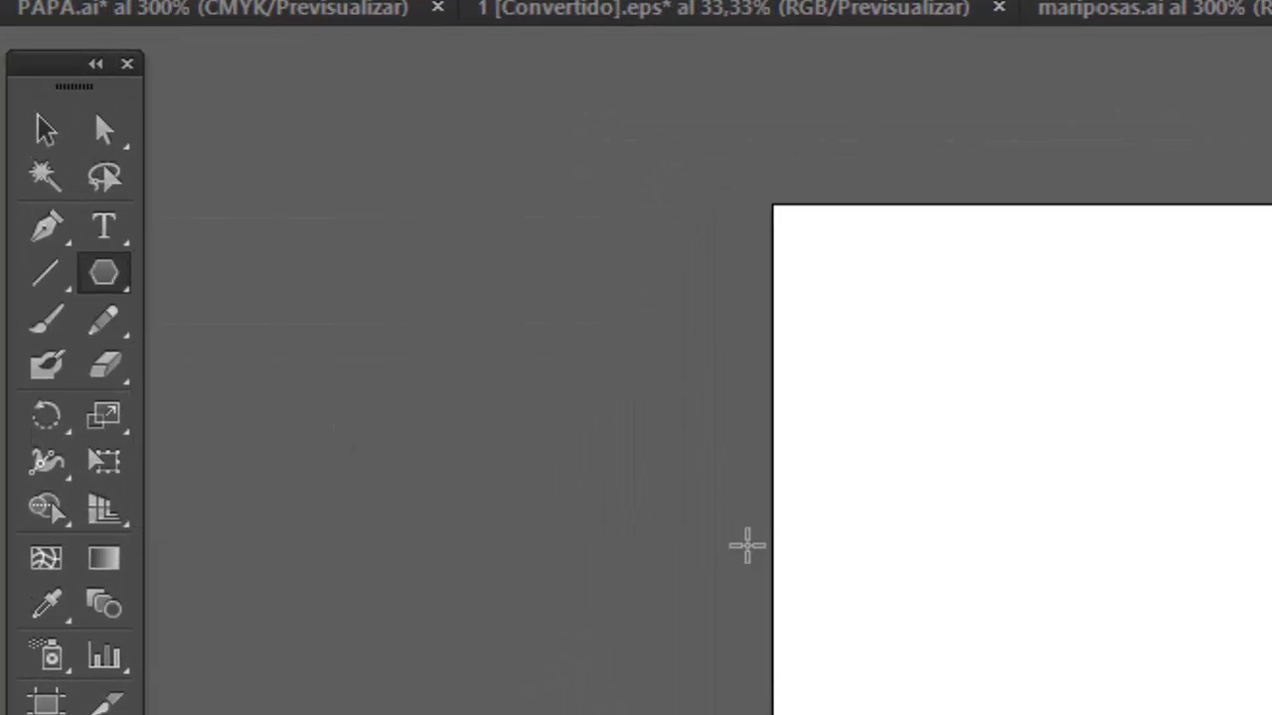
pyautogui.click(1121, 591)
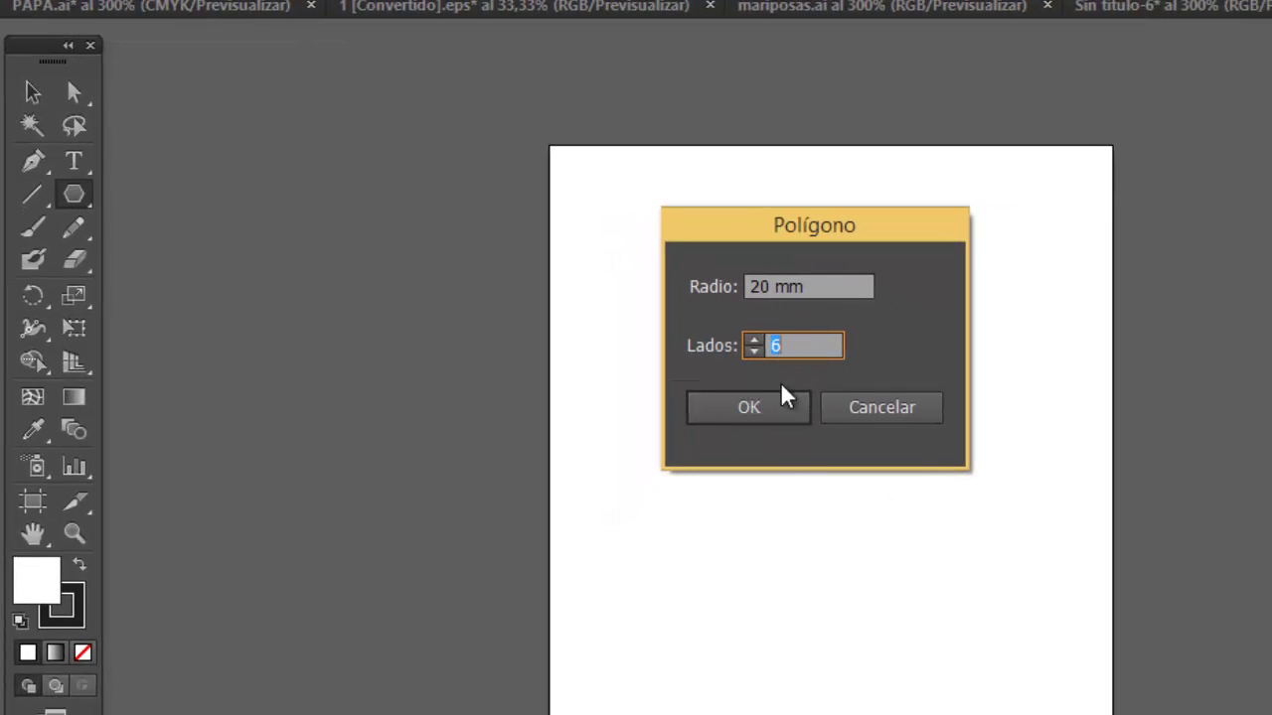
# Step: Create the 20 mm six-sided hexagon, fill it green, and set its stroke to None
pyautogui.click(780, 419)
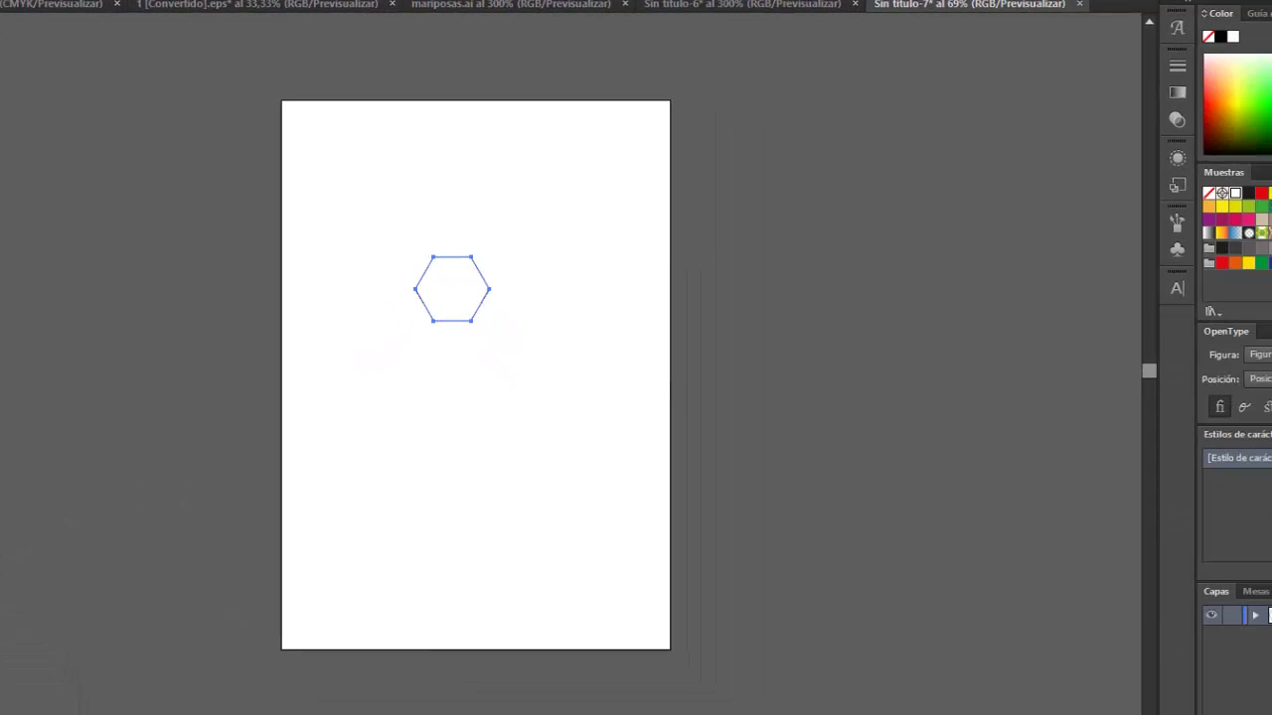
pyautogui.click(1270, 193)
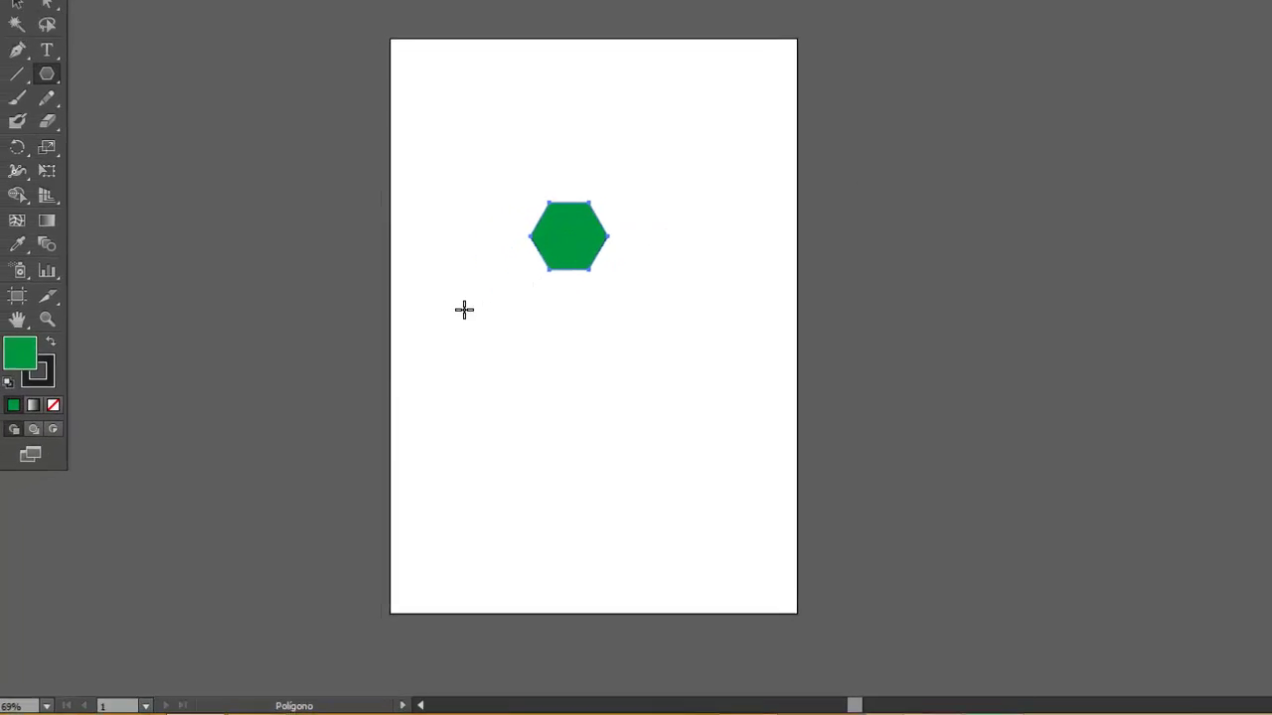
pyautogui.click(54, 316)
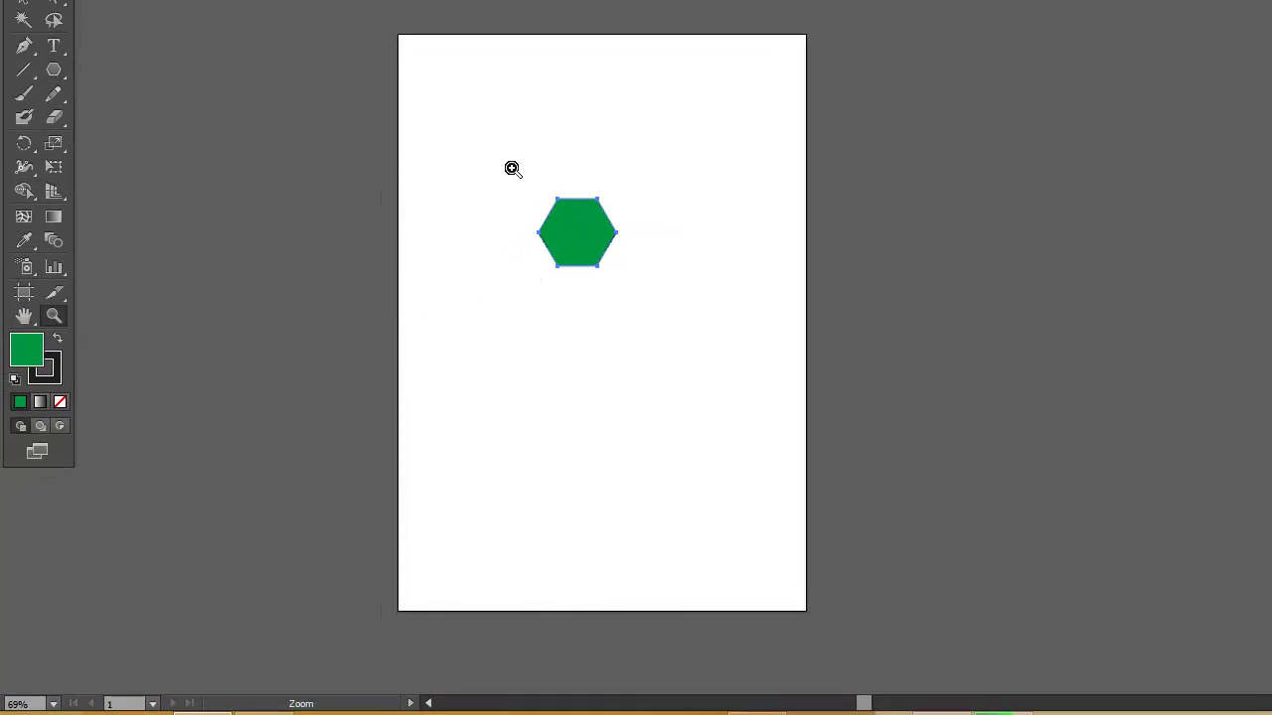
pyautogui.moveTo(511, 165); pyautogui.dragTo(644, 306)
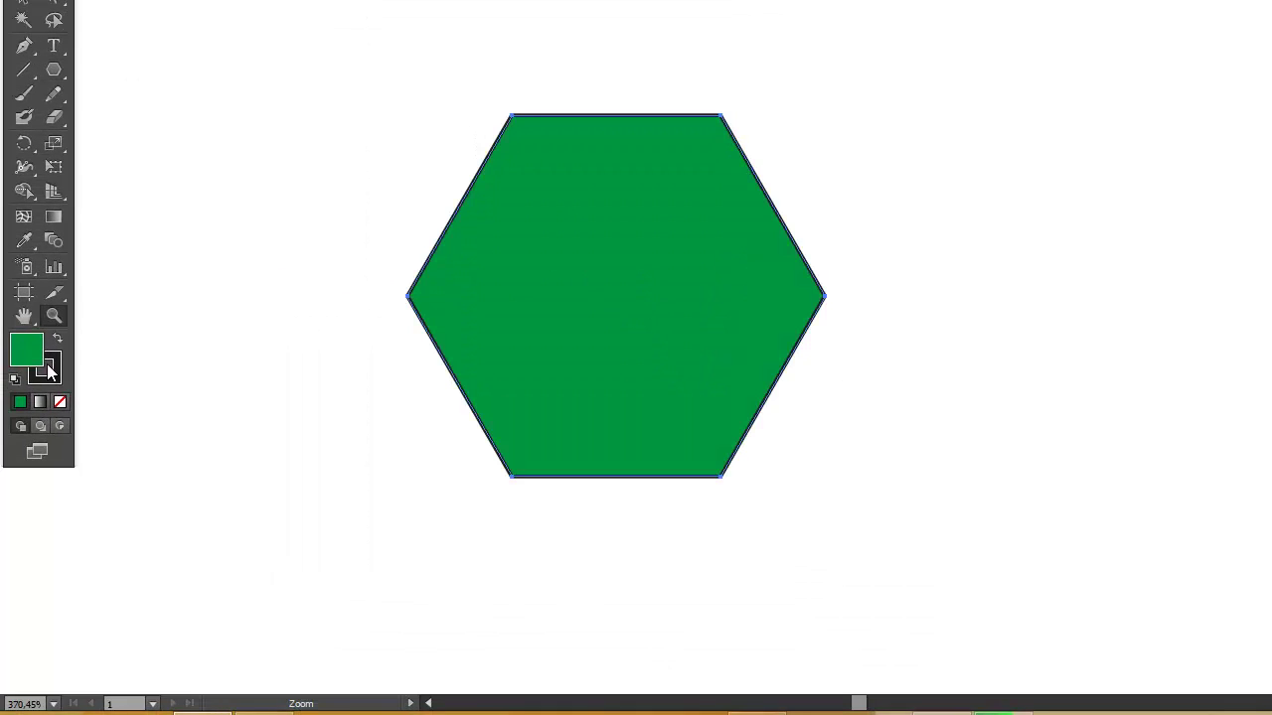
pyautogui.click(57, 381)
pyautogui.click(60, 402)
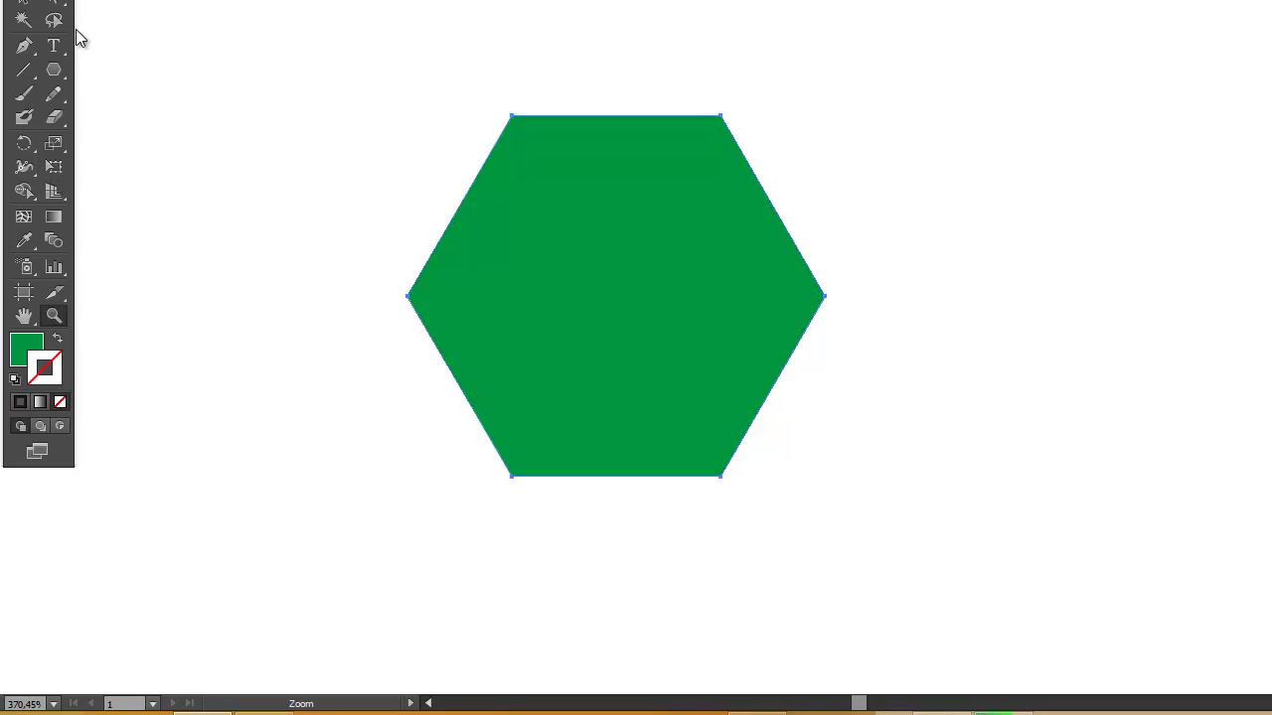
pyautogui.click(26, 6)
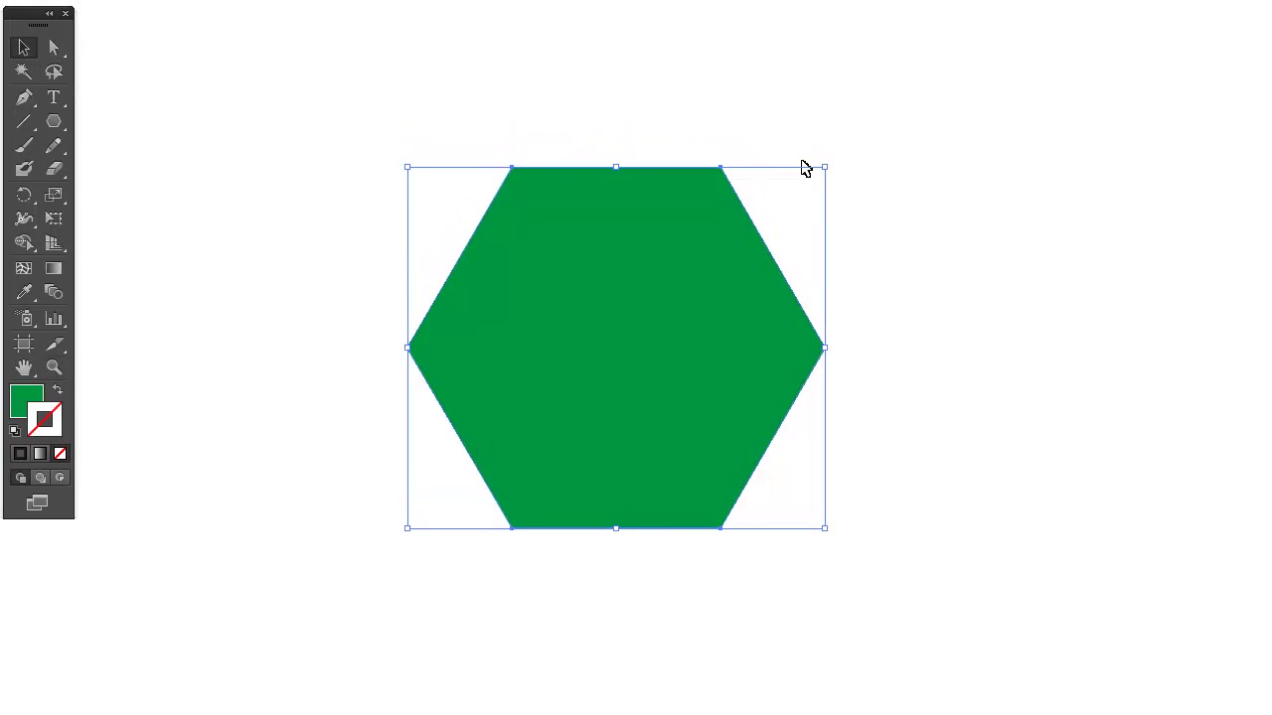
# Step: Rotate the green hexagon 90° so one corner points straight up
pyautogui.moveTo(804, 168); pyautogui.dragTo(903, 366)
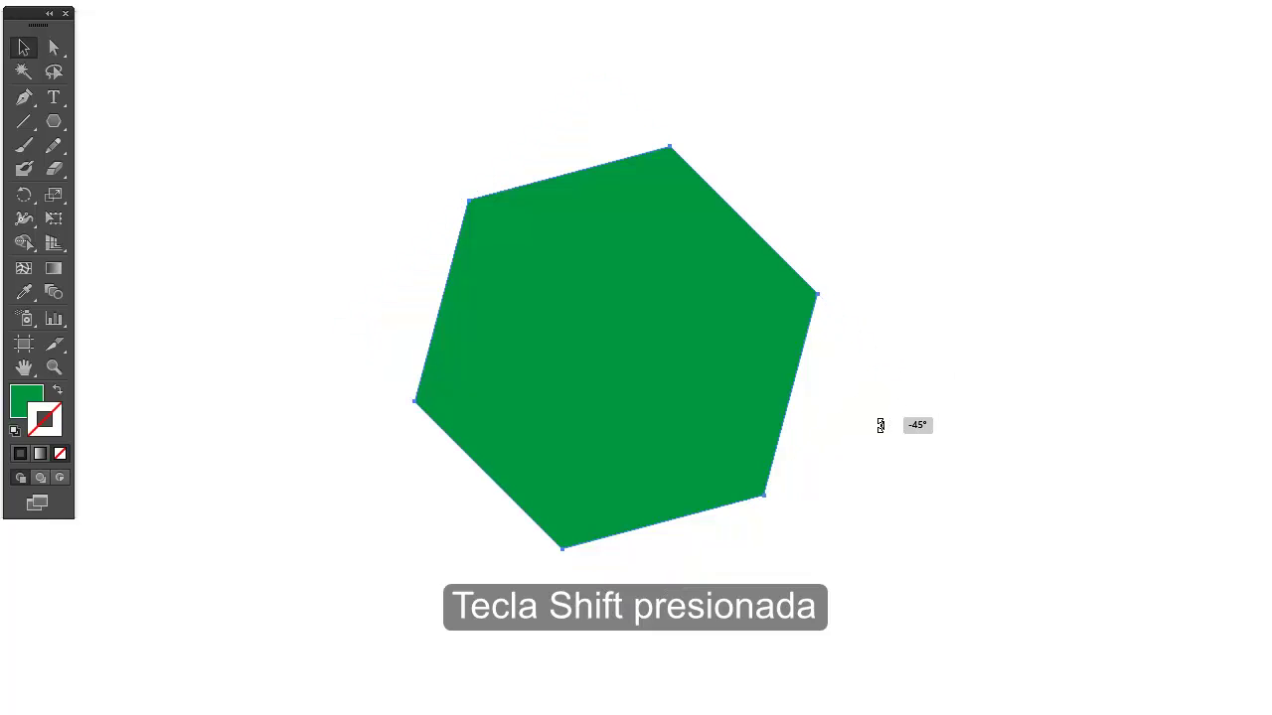
pyautogui.moveTo(902, 369); pyautogui.dragTo(849, 499)
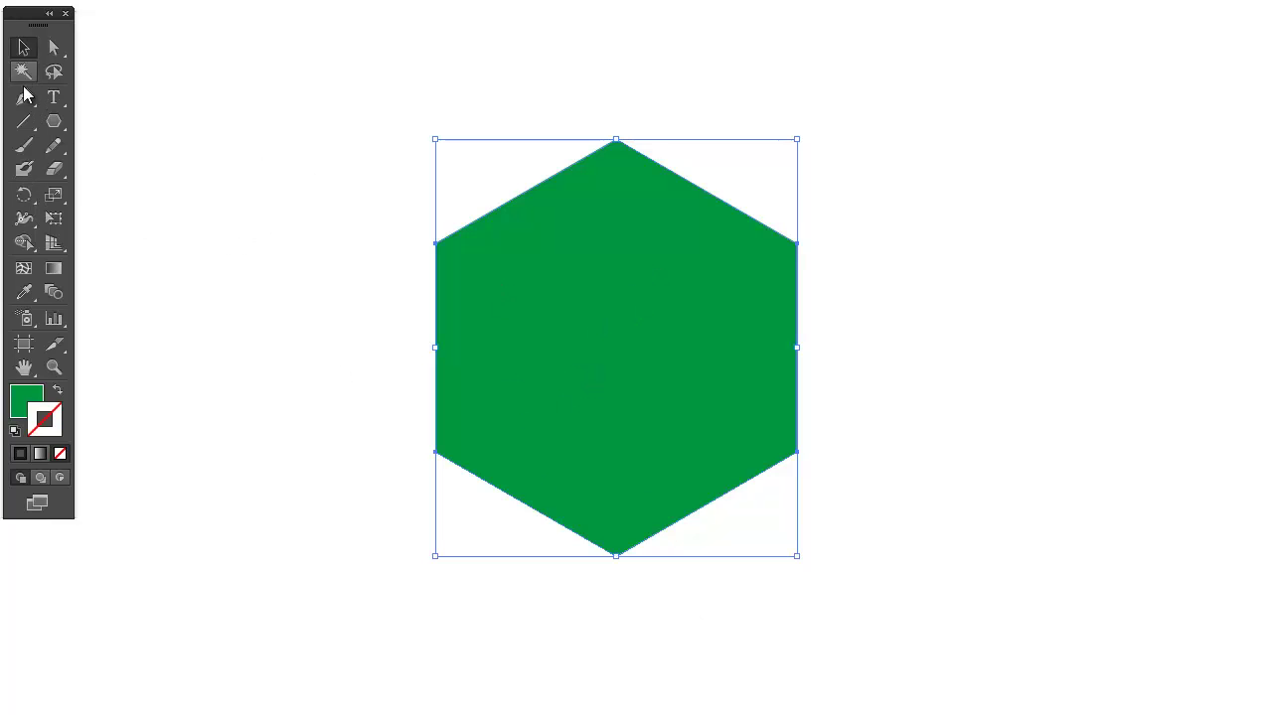
pyautogui.click(22, 130)
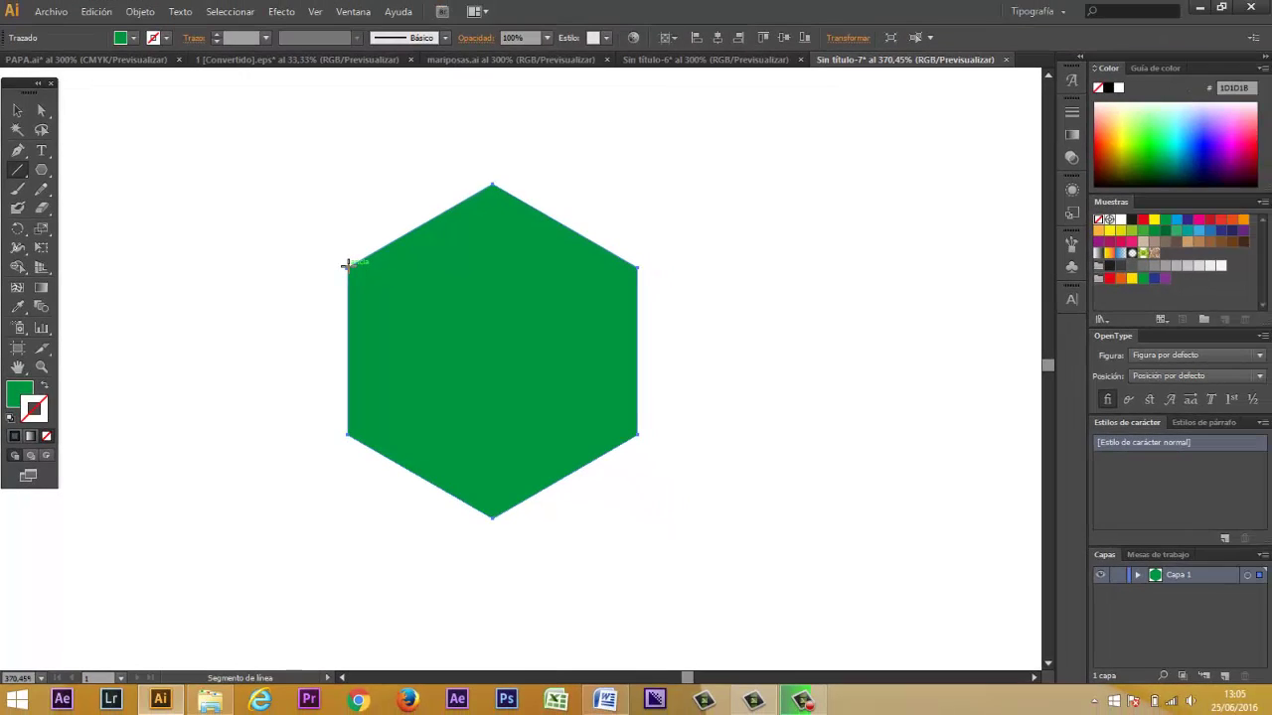
# Step: Draw three corner-to-corner lines through the hexagon's centre and select all the artwork
pyautogui.moveTo(347, 264); pyautogui.dragTo(637, 435)
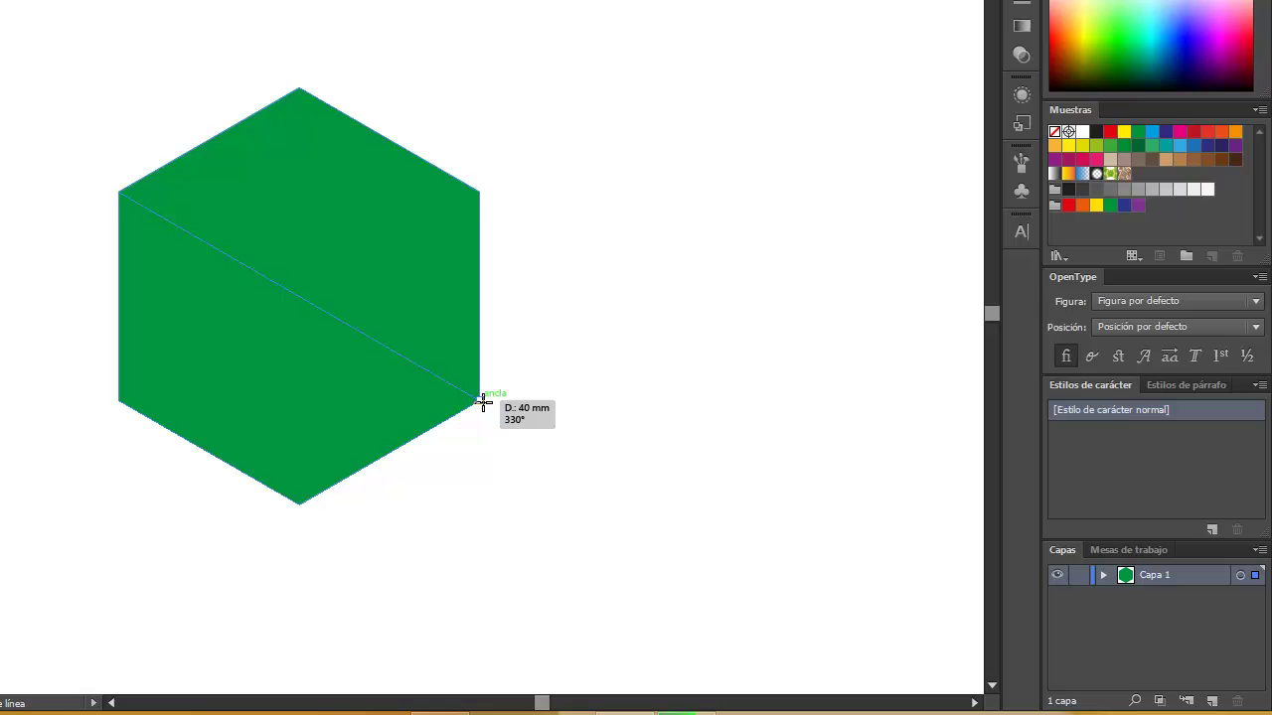
pyautogui.moveTo(484, 401); pyautogui.dragTo(480, 401)
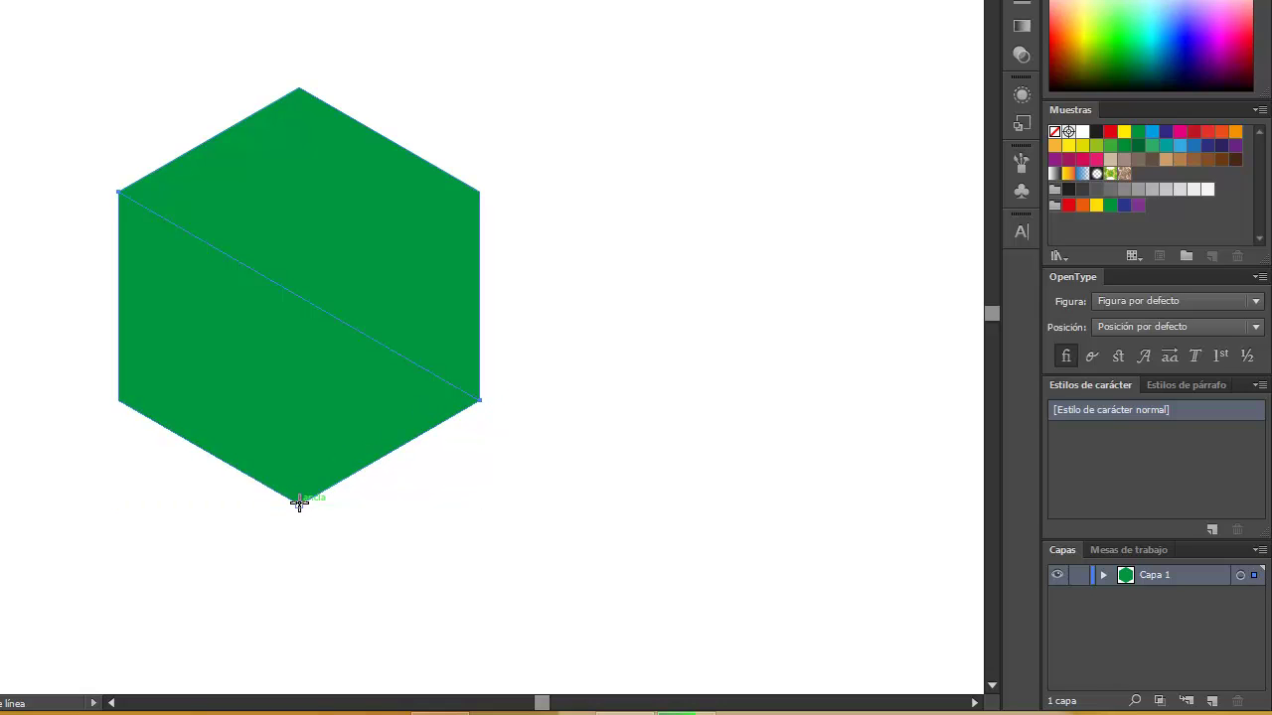
pyautogui.moveTo(299, 504); pyautogui.dragTo(298, 86)
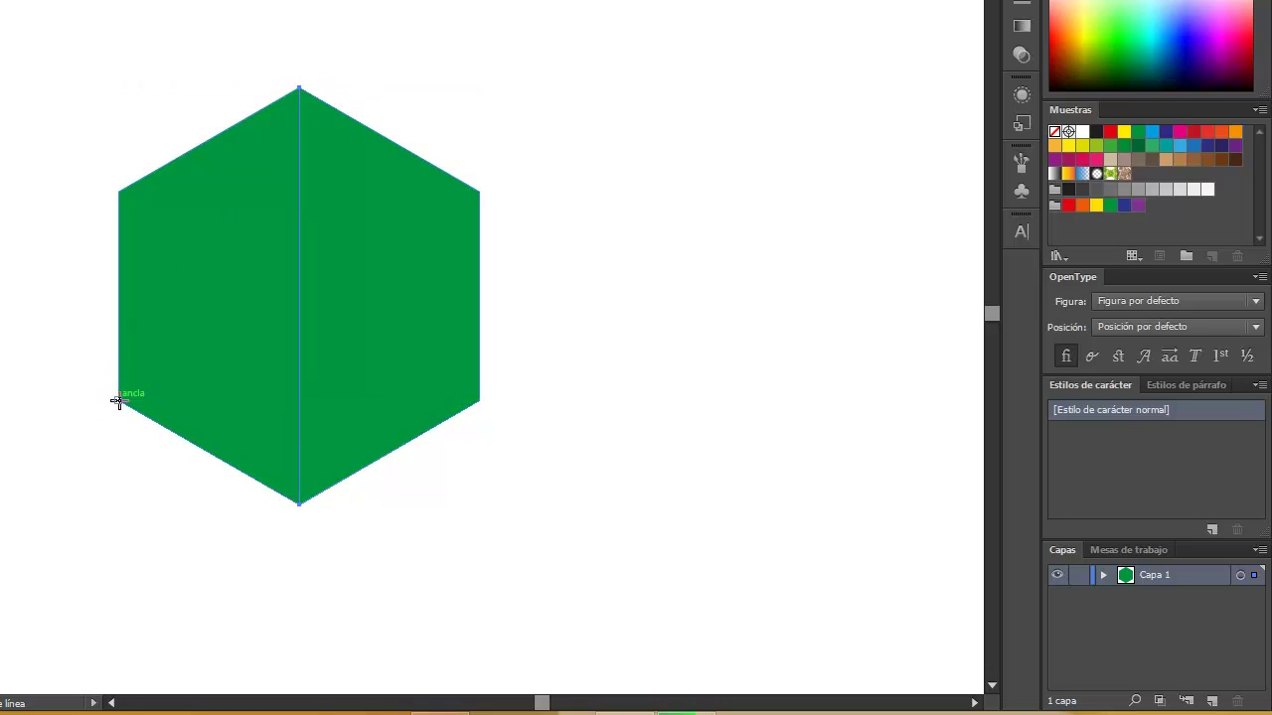
pyautogui.moveTo(120, 400); pyautogui.dragTo(481, 195)
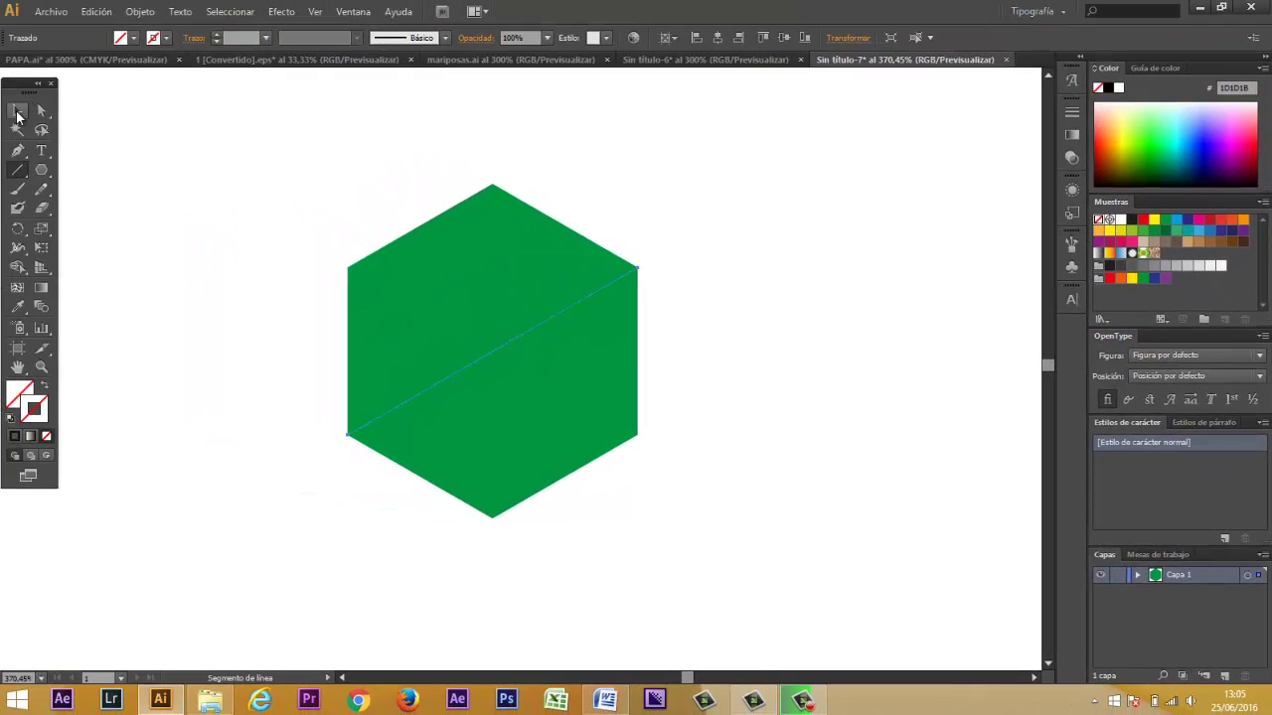
pyautogui.click(17, 109)
pyautogui.moveTo(236, 142); pyautogui.dragTo(670, 548)
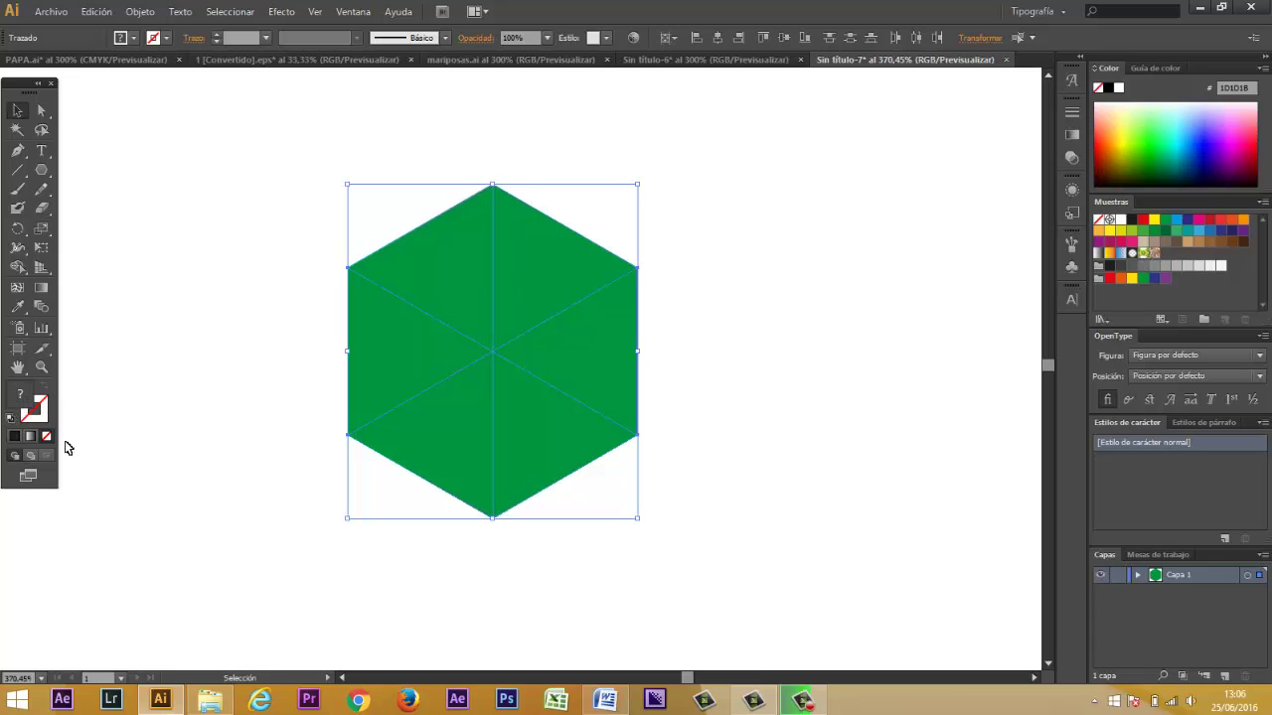
# Step: Set the fill to bright blue 0853F9 and save it as a swatch
pyautogui.click(20, 394)
pyautogui.click(117, 497)
pyautogui.doubleClick(26, 401)
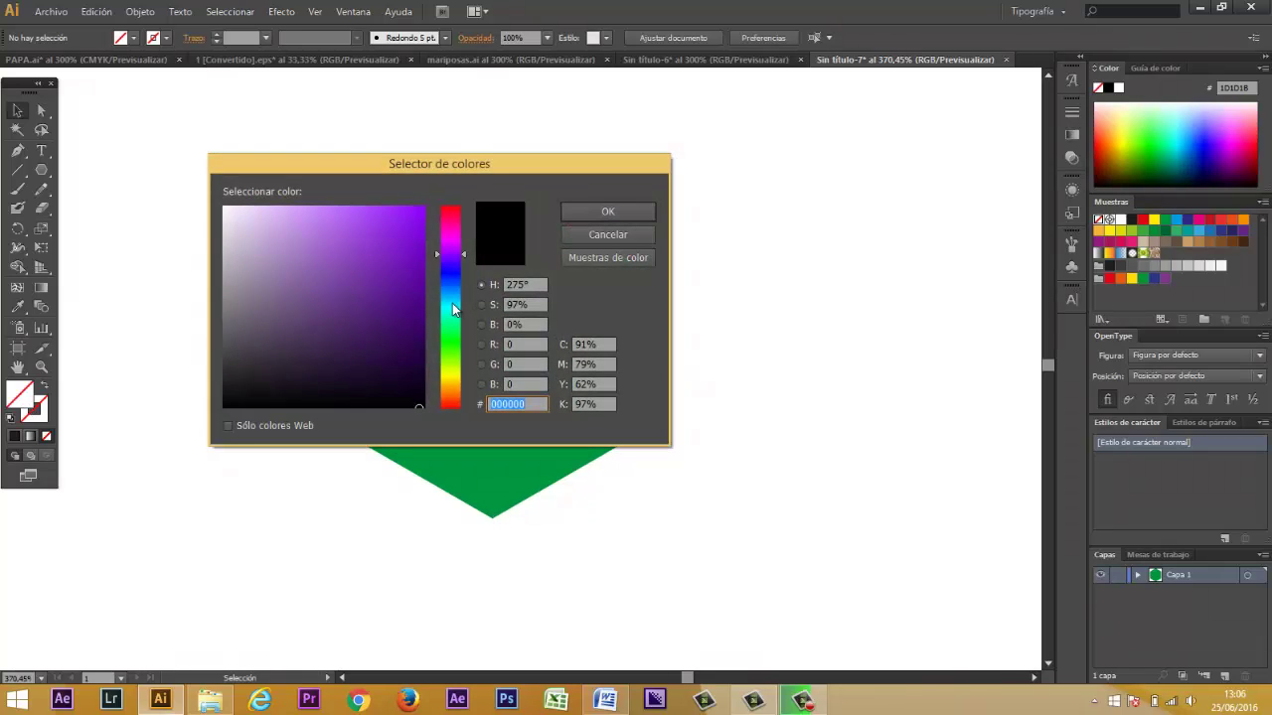
pyautogui.moveTo(457, 298); pyautogui.dragTo(457, 283)
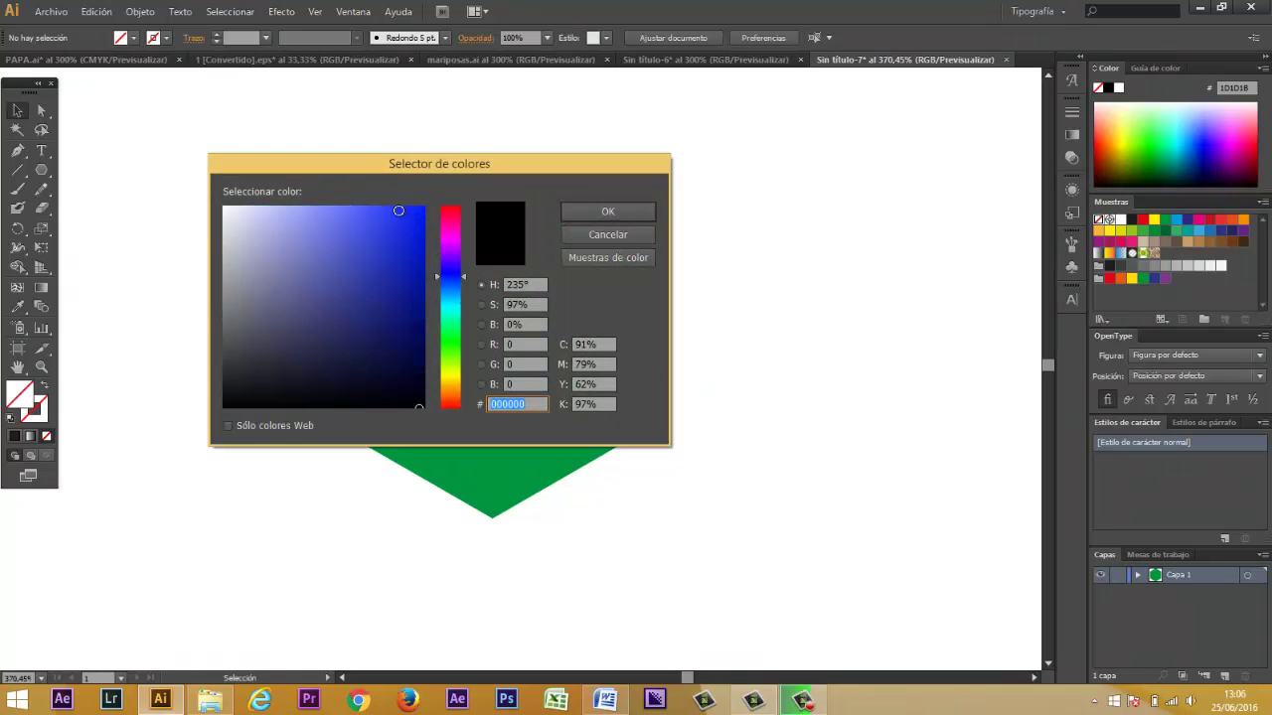
pyautogui.click(446, 282)
pyautogui.moveTo(410, 230); pyautogui.dragTo(419, 209)
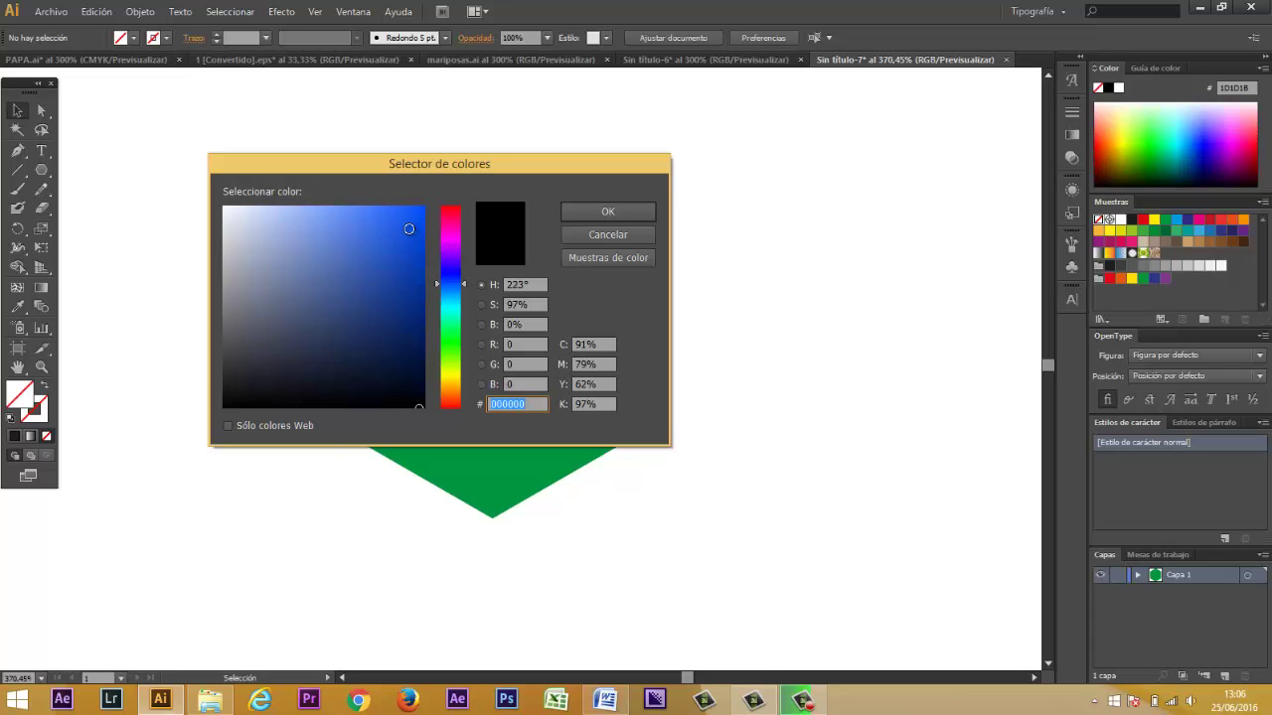
pyautogui.click(591, 210)
pyautogui.moveTo(19, 398); pyautogui.dragTo(1171, 253)
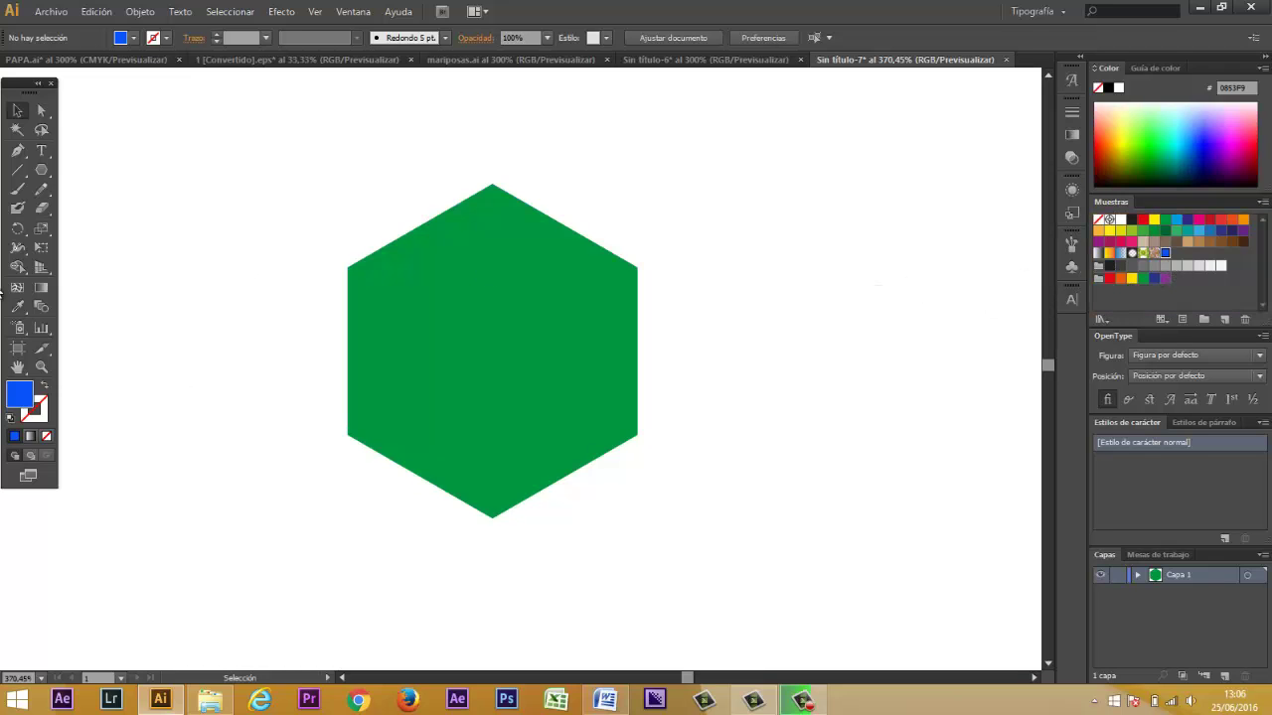
# Step: Set the fill to dark blue 052E77 and save it as a swatch
pyautogui.doubleClick(19, 394)
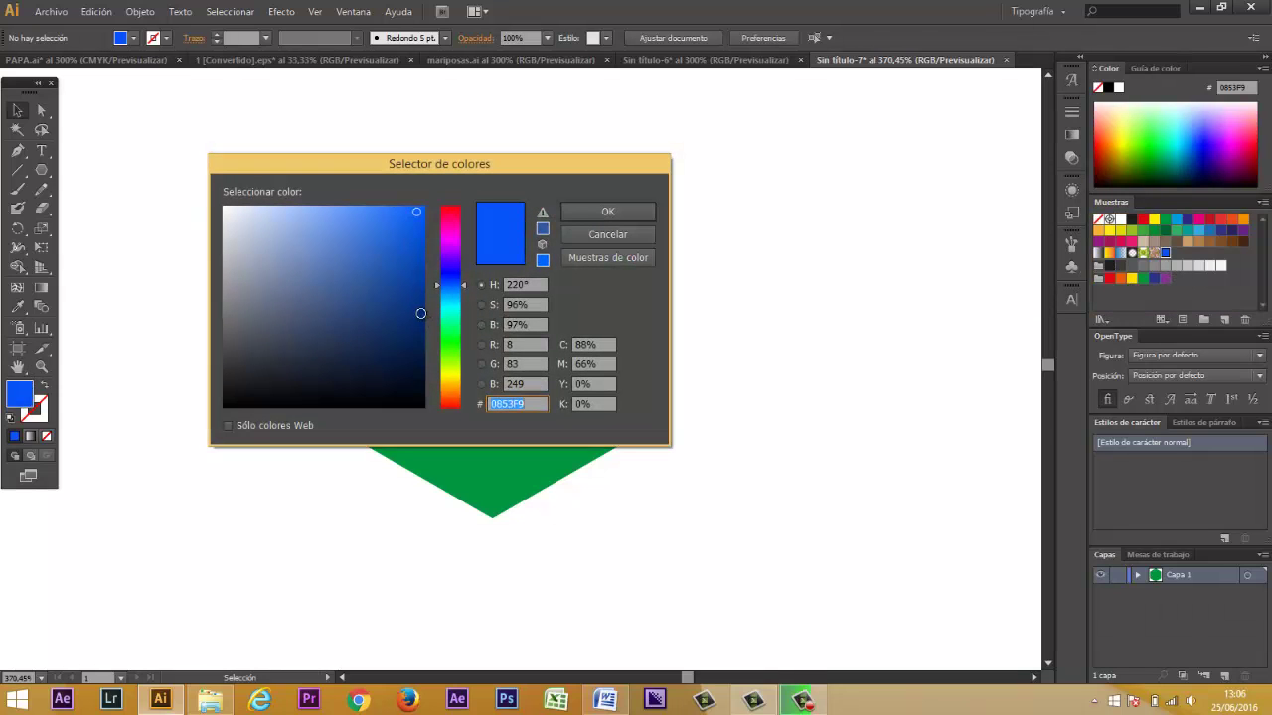
pyautogui.click(418, 313)
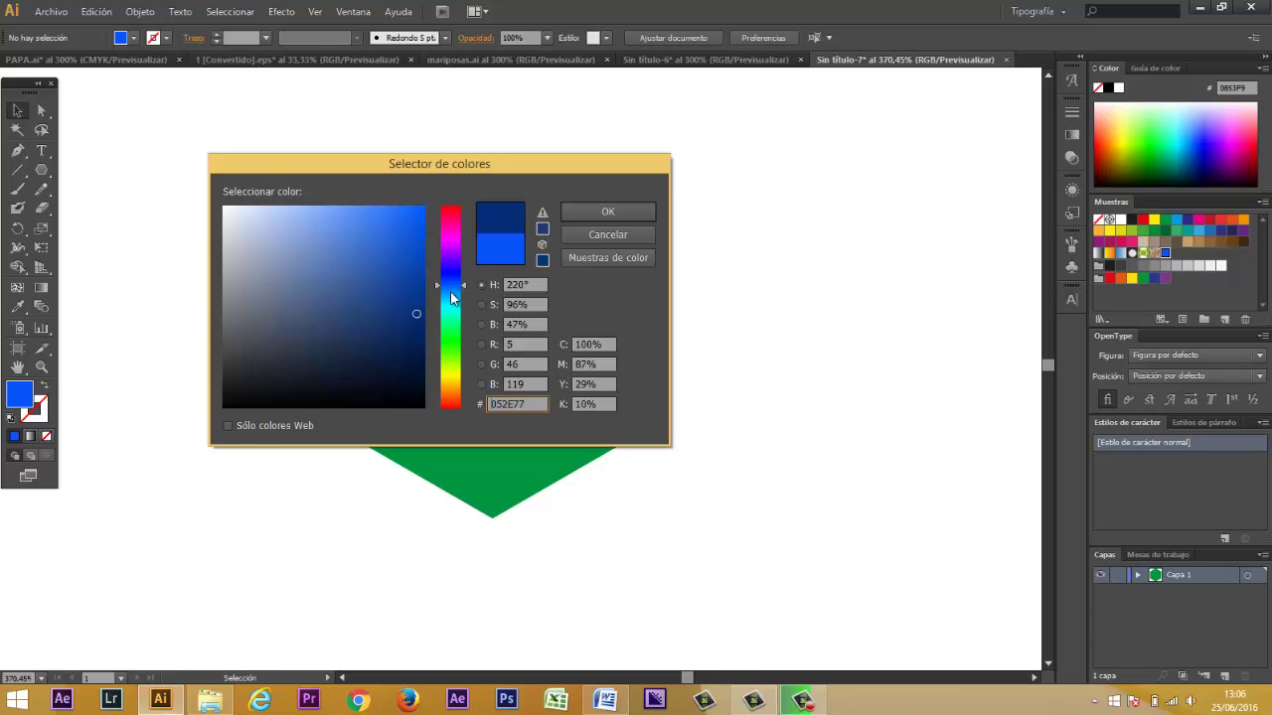
pyautogui.click(636, 208)
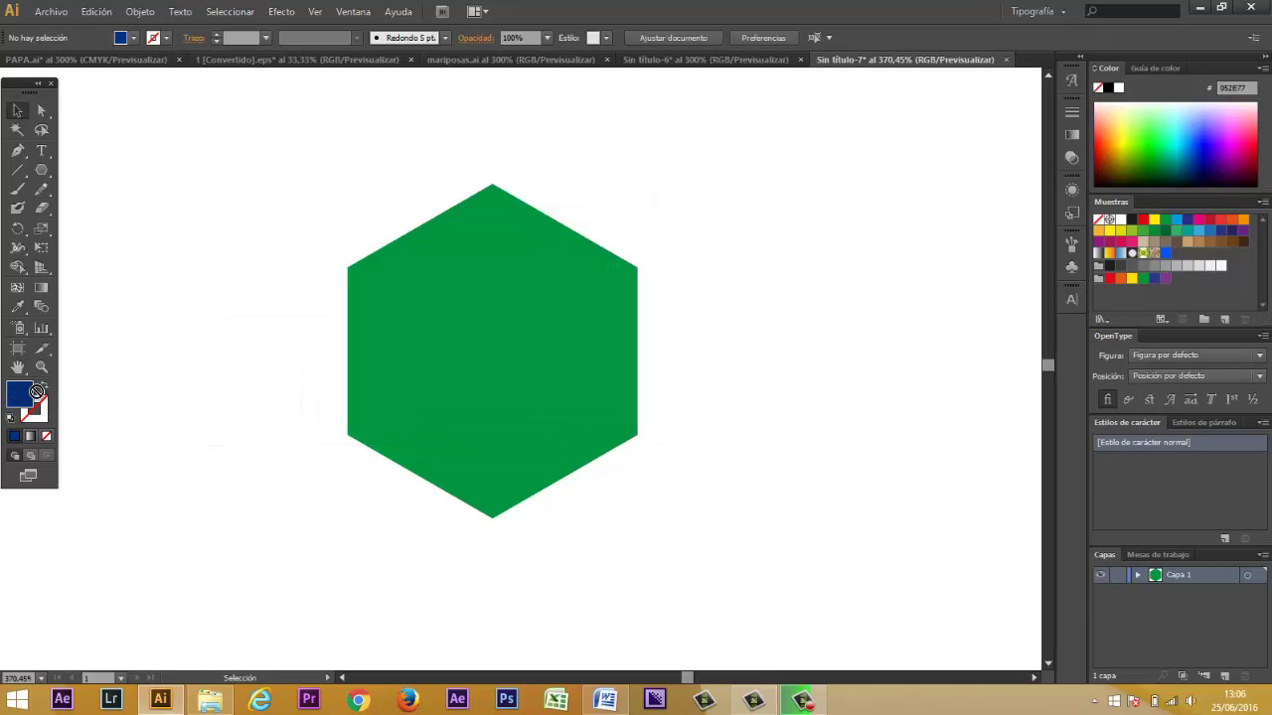
pyautogui.moveTo(37, 392)
pyautogui.mouseDown()
pyautogui.moveTo(1115, 247)
pyautogui.moveTo(1175, 252)
pyautogui.mouseUp()
# Step: Save light blue 92BBF7 as a swatch and select the hexagon with its lines
pyautogui.doubleClick(28, 396)
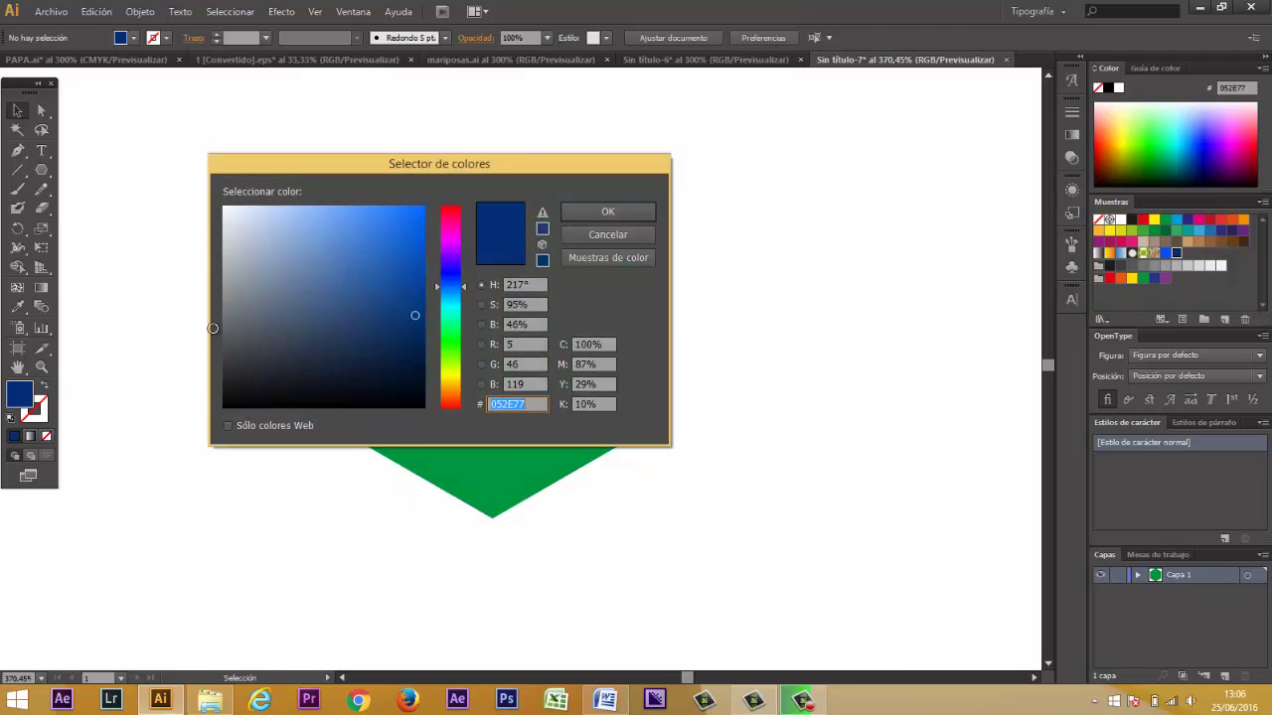
pyautogui.click(417, 315)
pyautogui.click(599, 213)
pyautogui.moveTo(19, 396); pyautogui.dragTo(1187, 252)
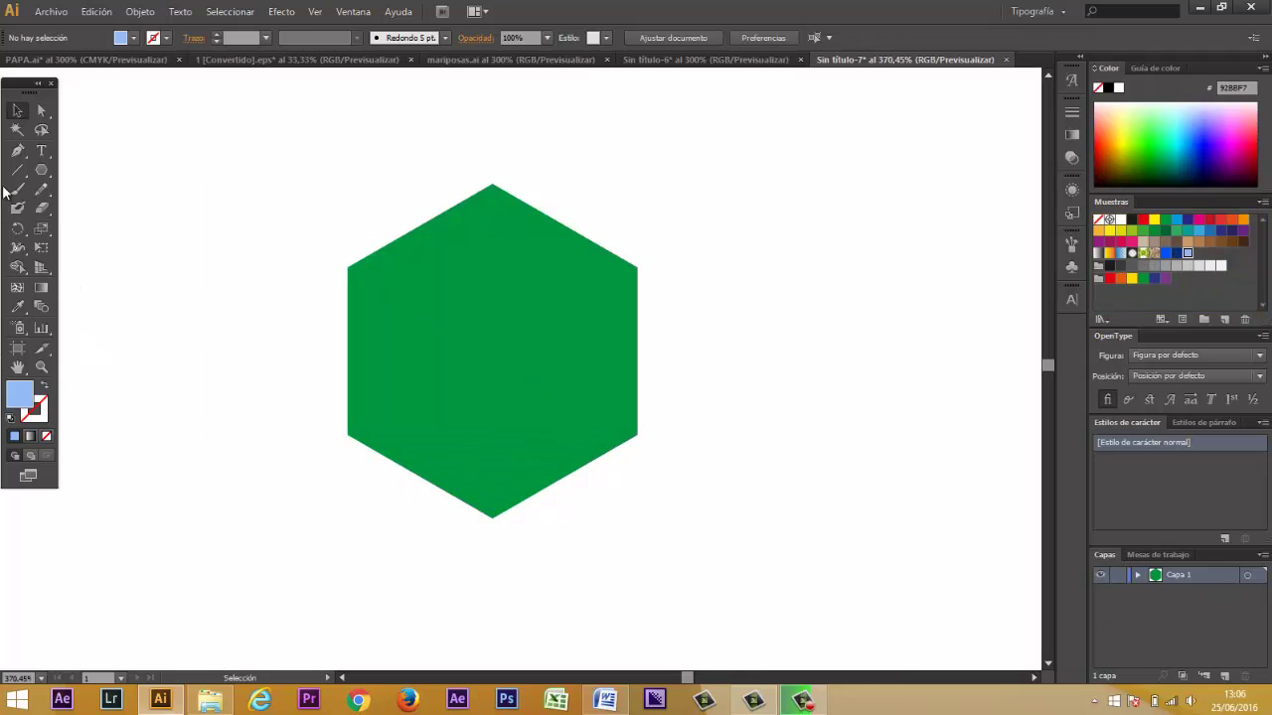
pyautogui.moveTo(278, 154)
pyautogui.mouseDown()
pyautogui.moveTo(599, 418)
pyautogui.moveTo(675, 539)
pyautogui.mouseUp()
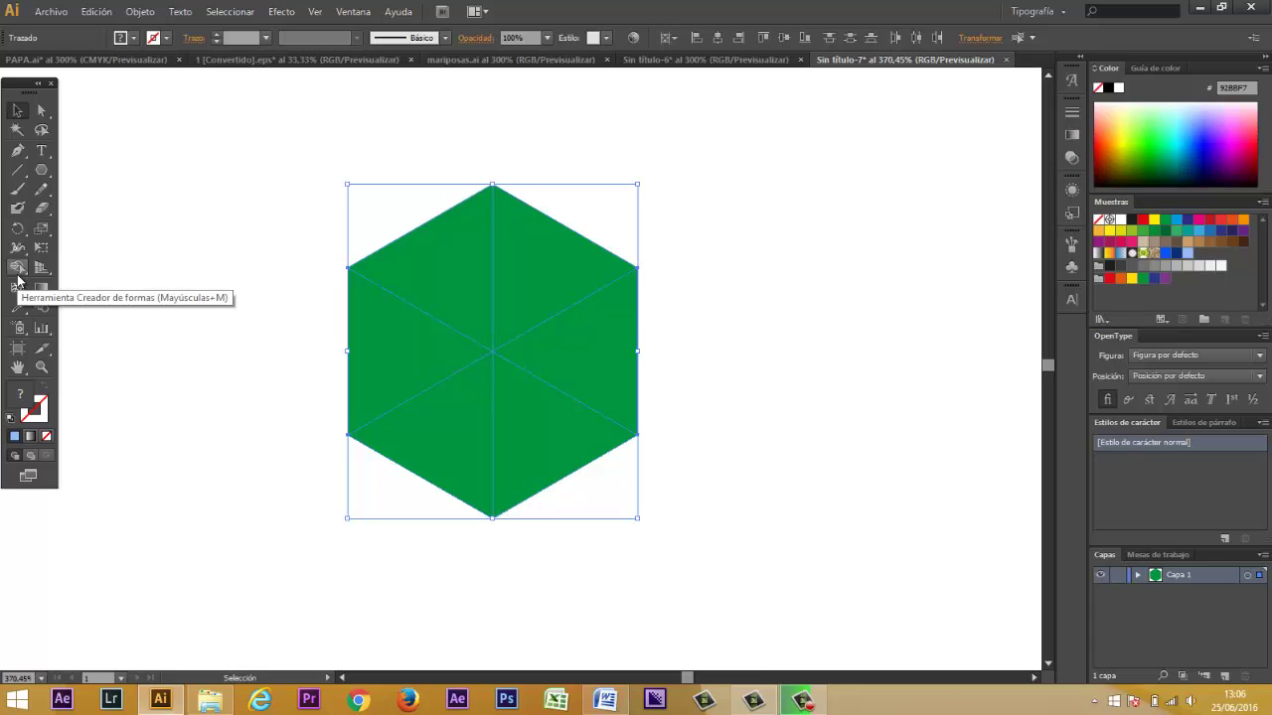
# Step: With the Live Paint Bucket, paint right triangles light blue, left dark blue, top bright blue
pyautogui.click(17, 270)
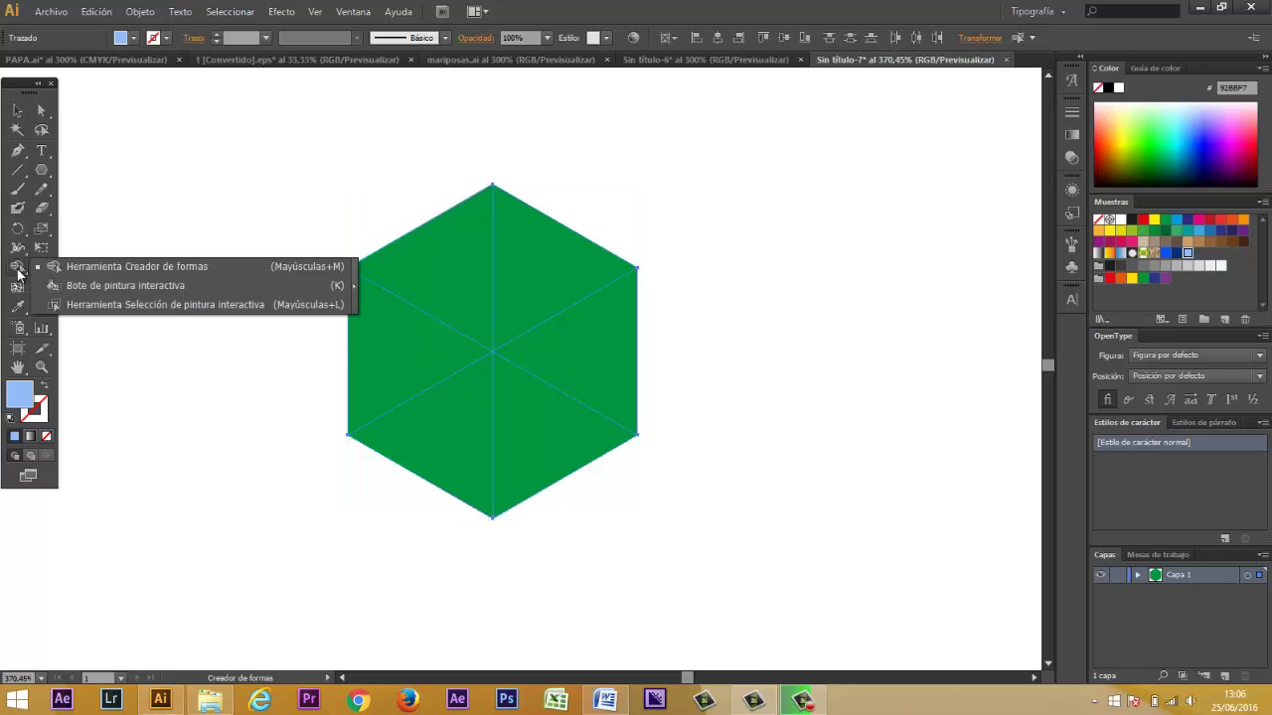
pyautogui.click(79, 268)
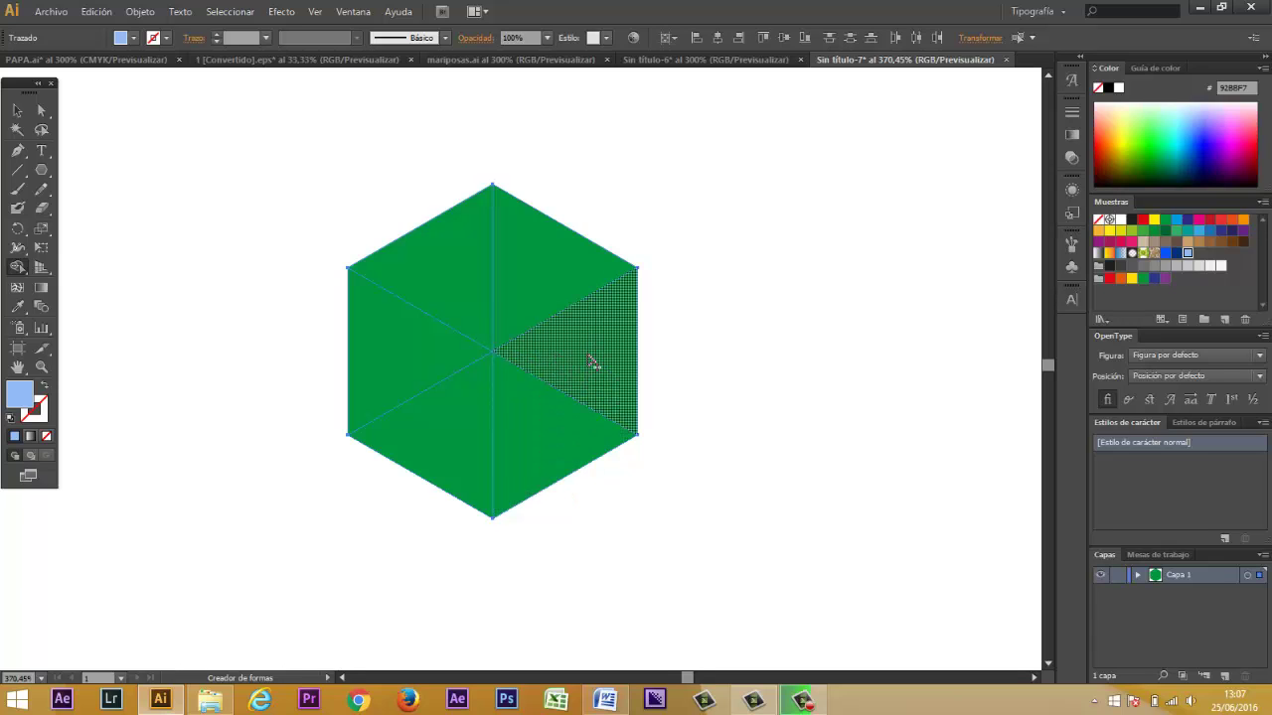
pyautogui.click(592, 363)
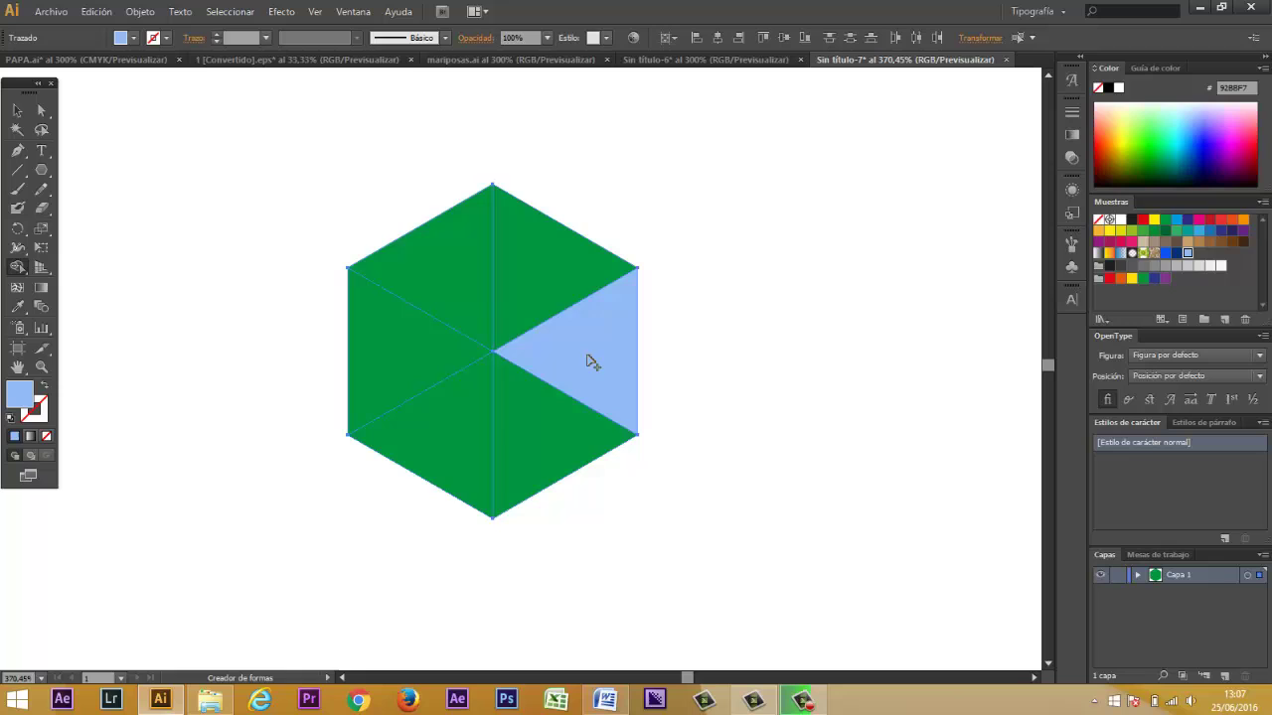
pyautogui.click(563, 420)
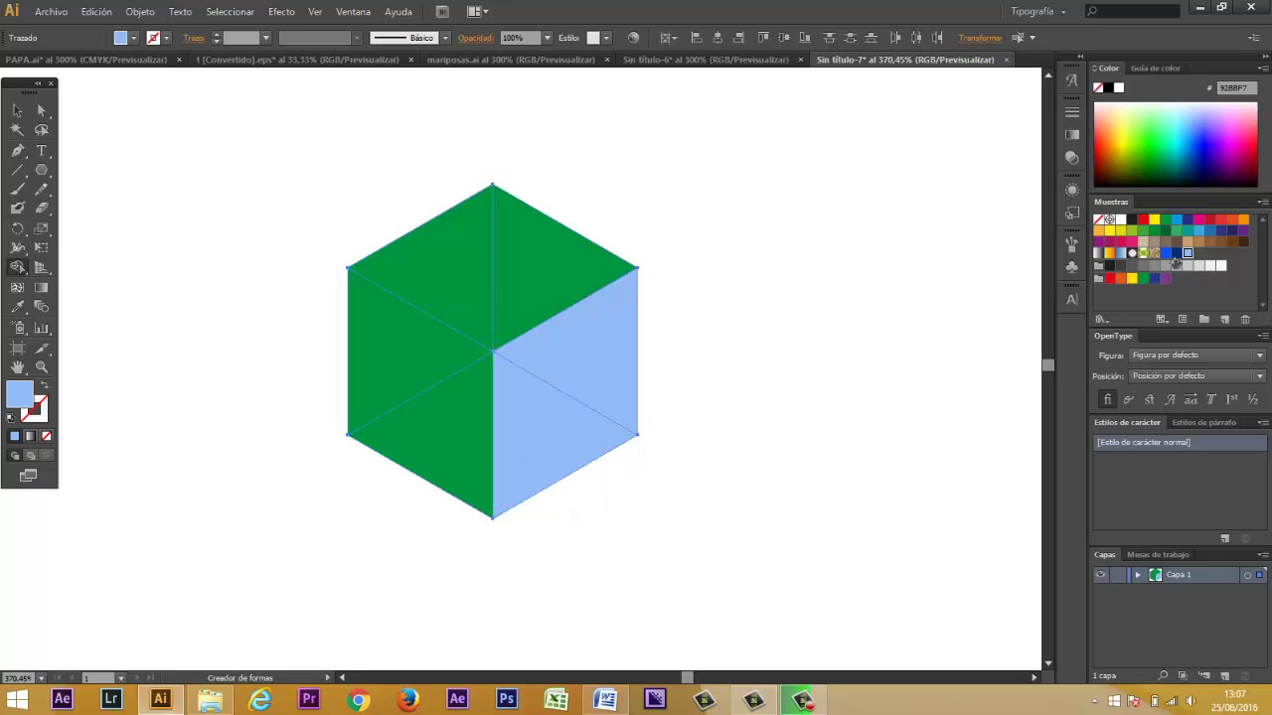
pyautogui.click(1177, 253)
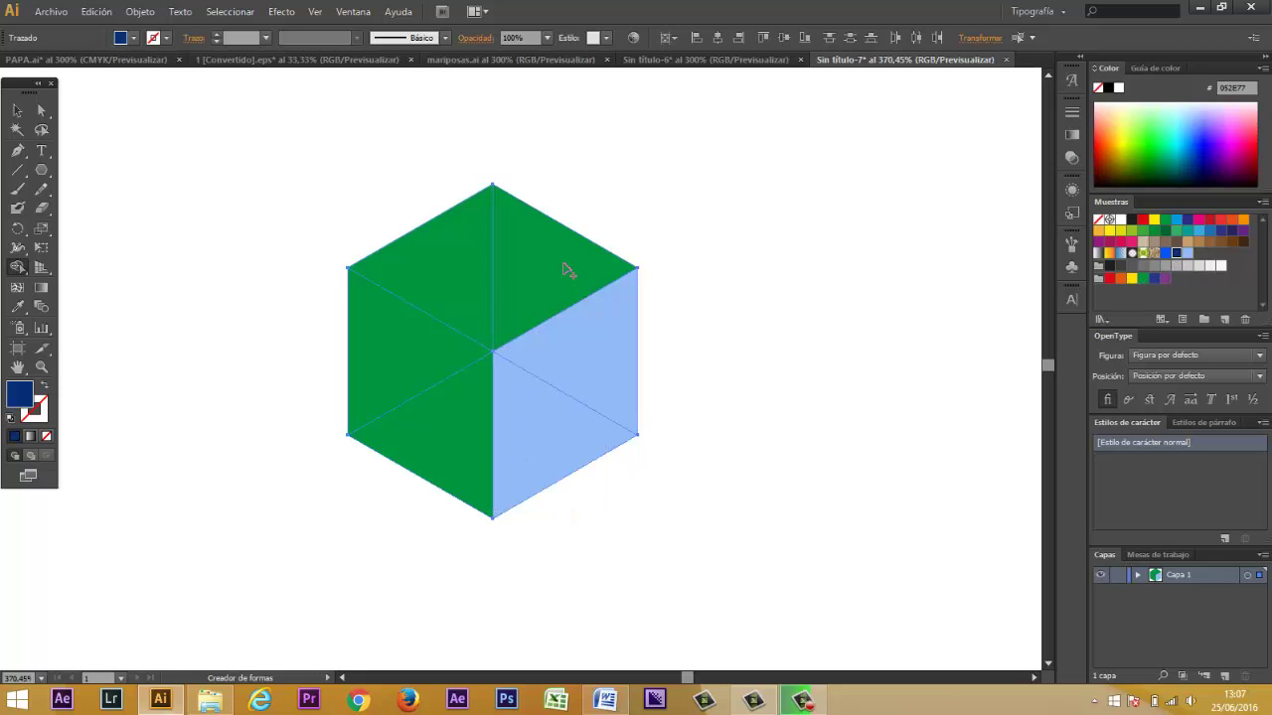
pyautogui.click(460, 419)
pyautogui.click(423, 362)
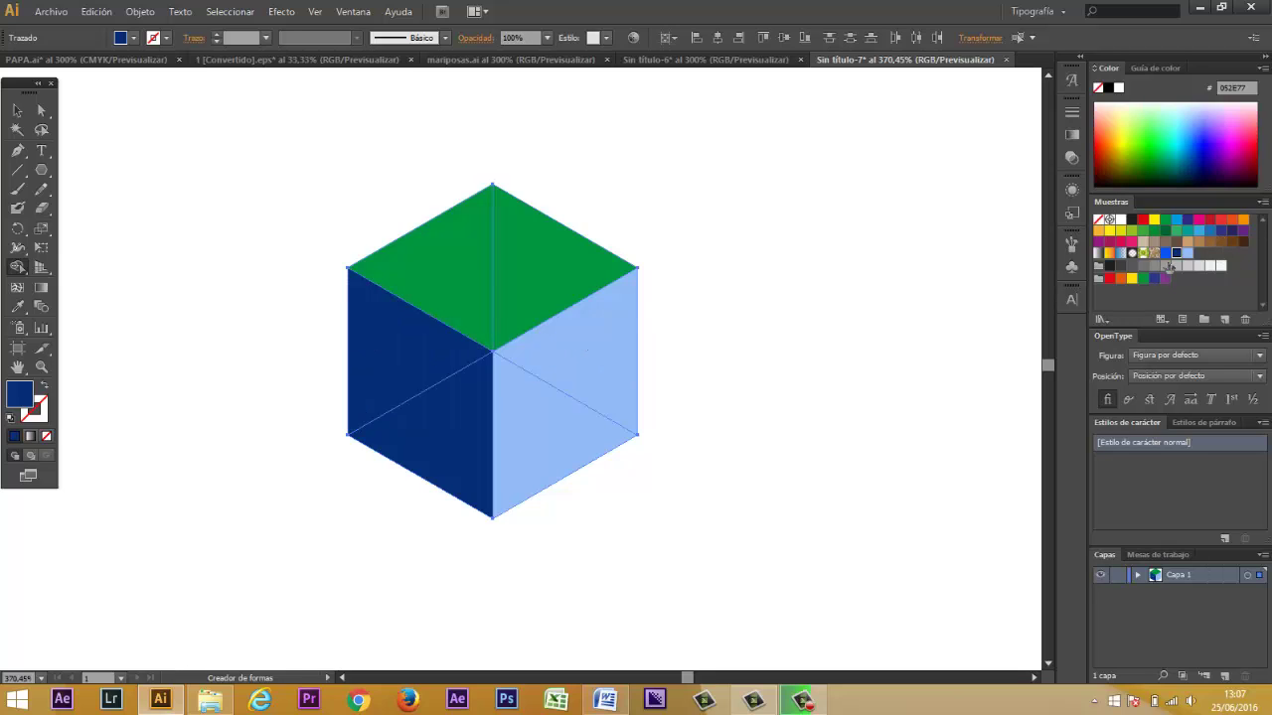
pyautogui.click(1166, 252)
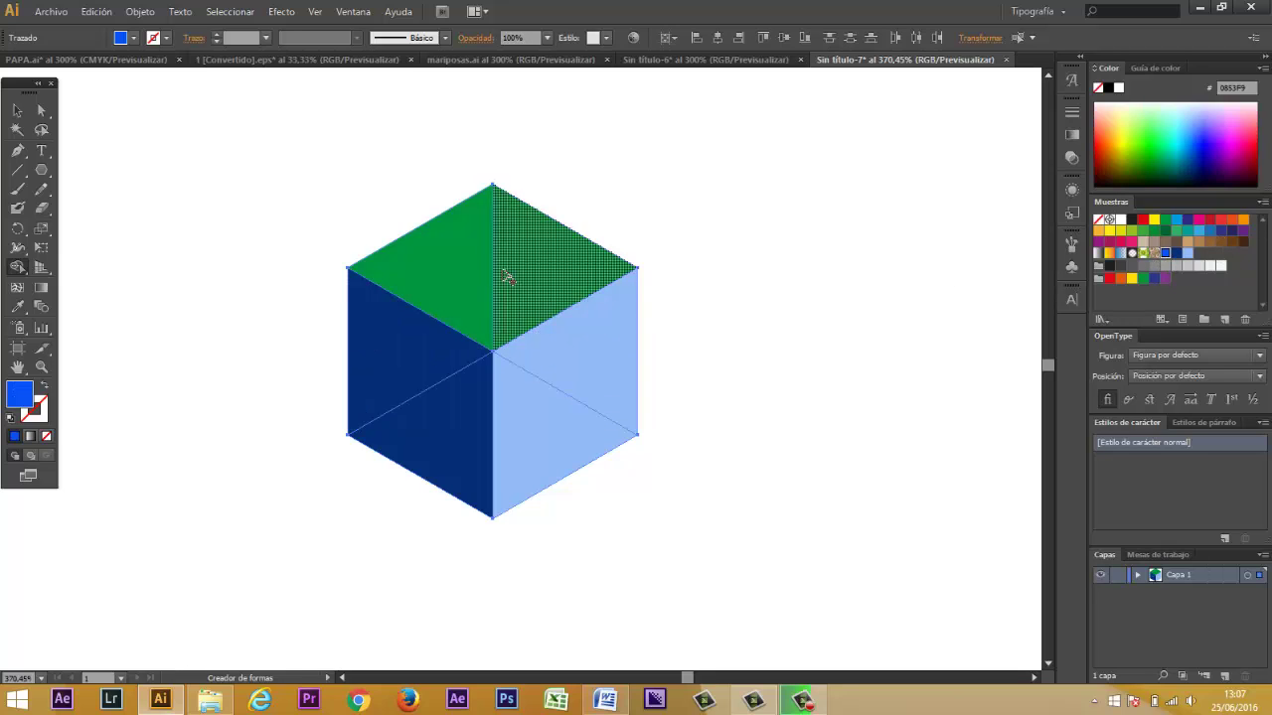
pyautogui.click(448, 279)
pyautogui.click(522, 278)
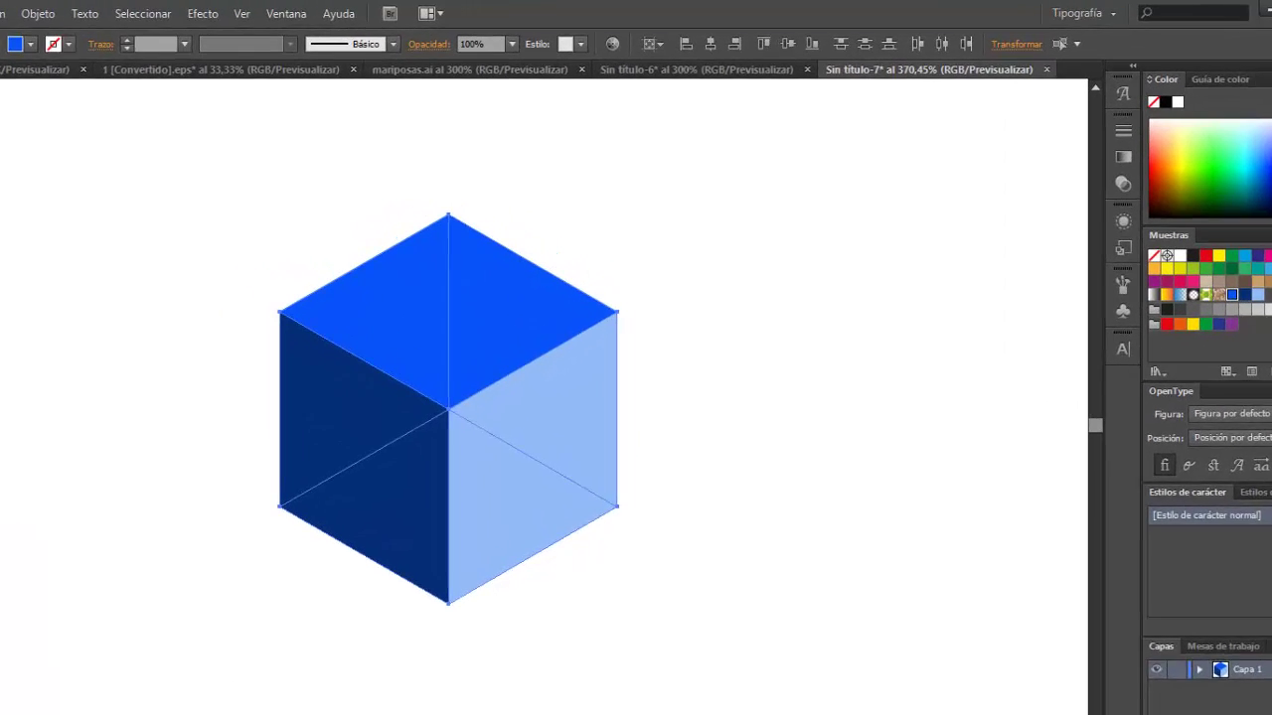
pyautogui.press('v')
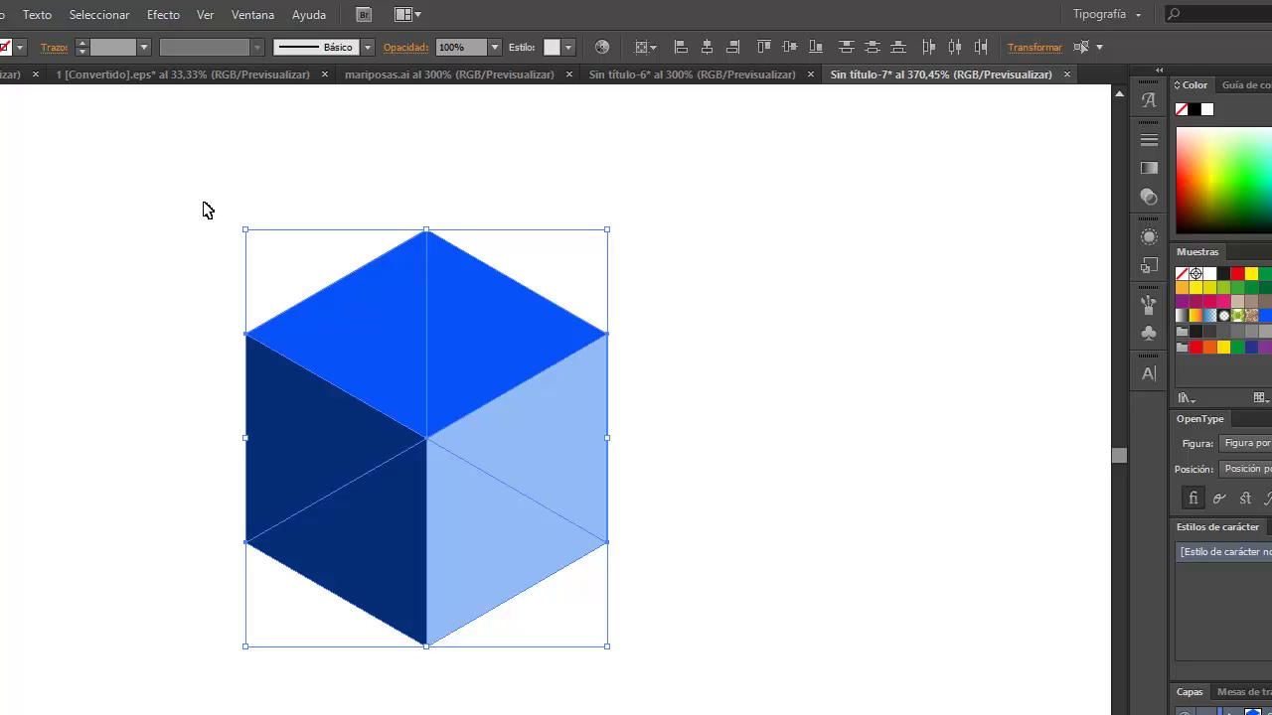
# Step: Make the cube a pattern swatch 'Motivo nuevo' with Hexadecimal por fila tiling
pyautogui.click(137, 16)
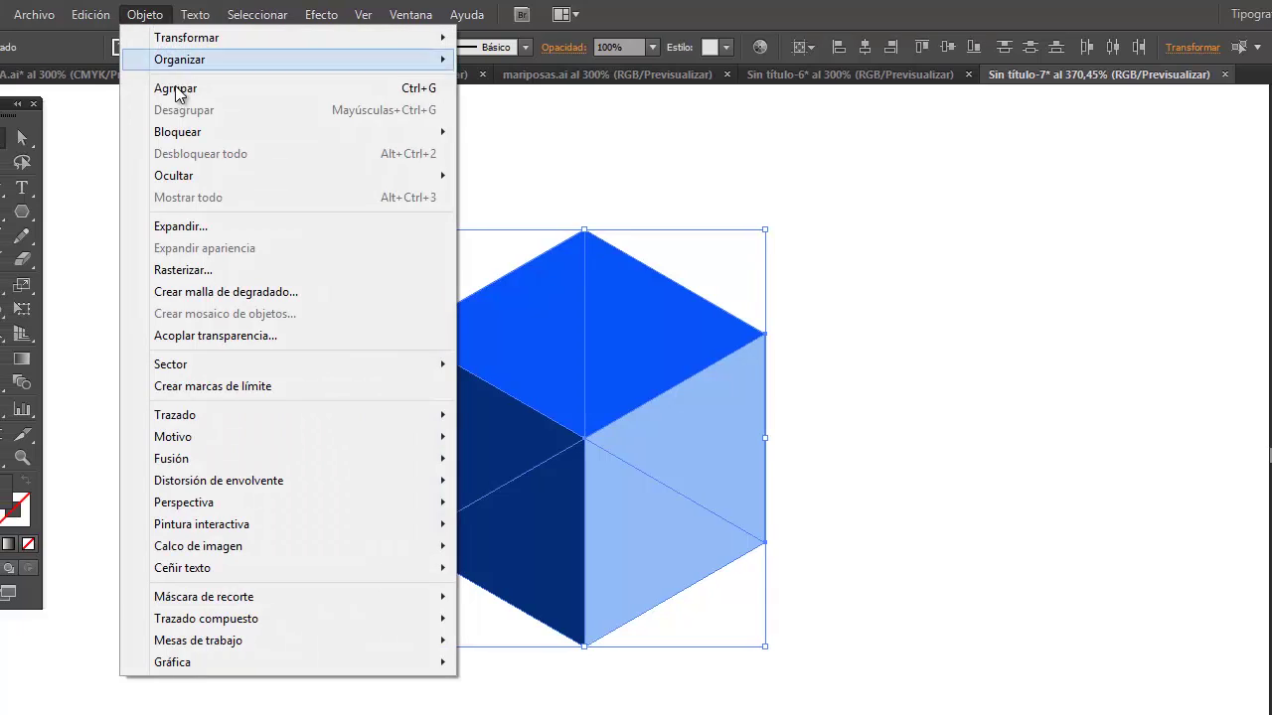
pyautogui.moveTo(173, 437)
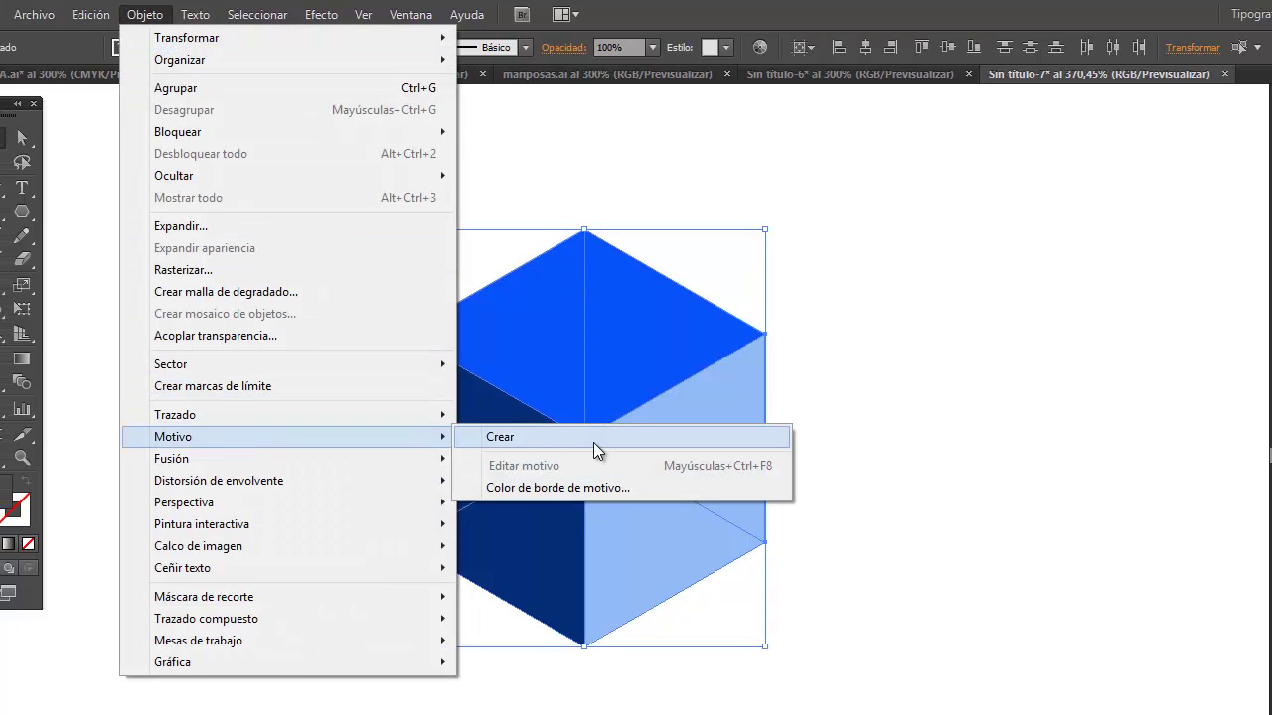
pyautogui.click(593, 439)
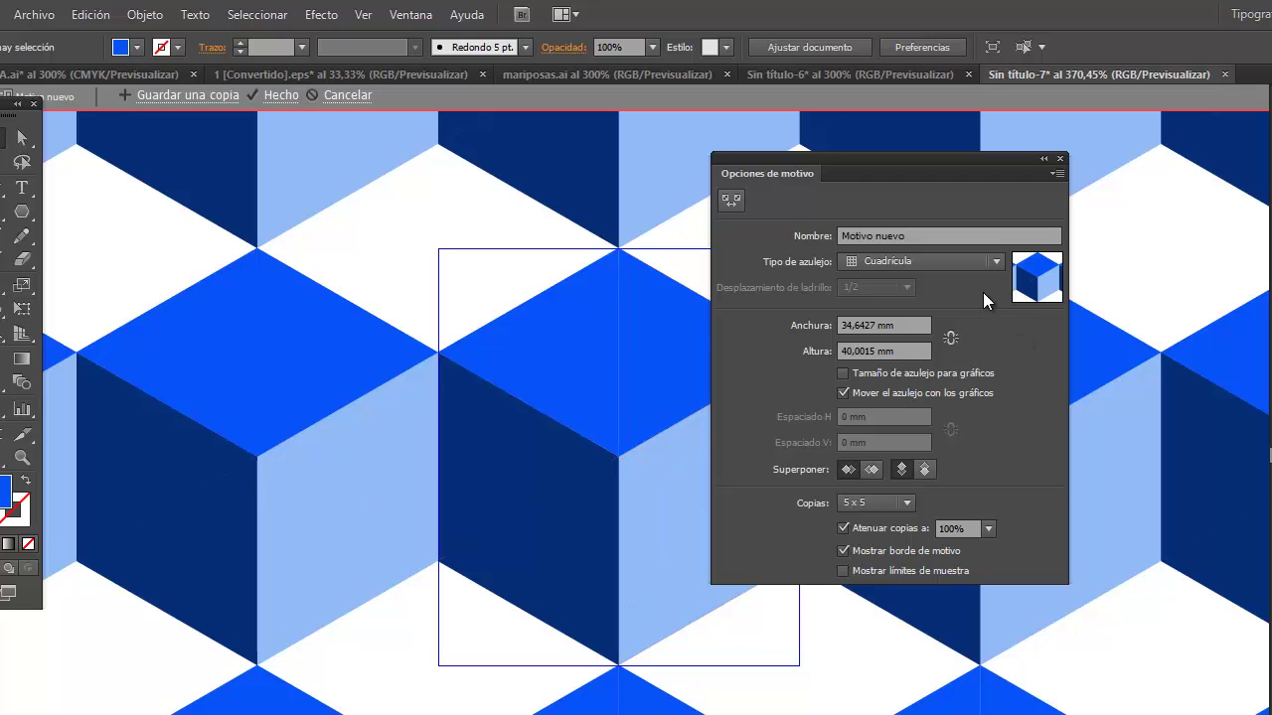
pyautogui.click(997, 261)
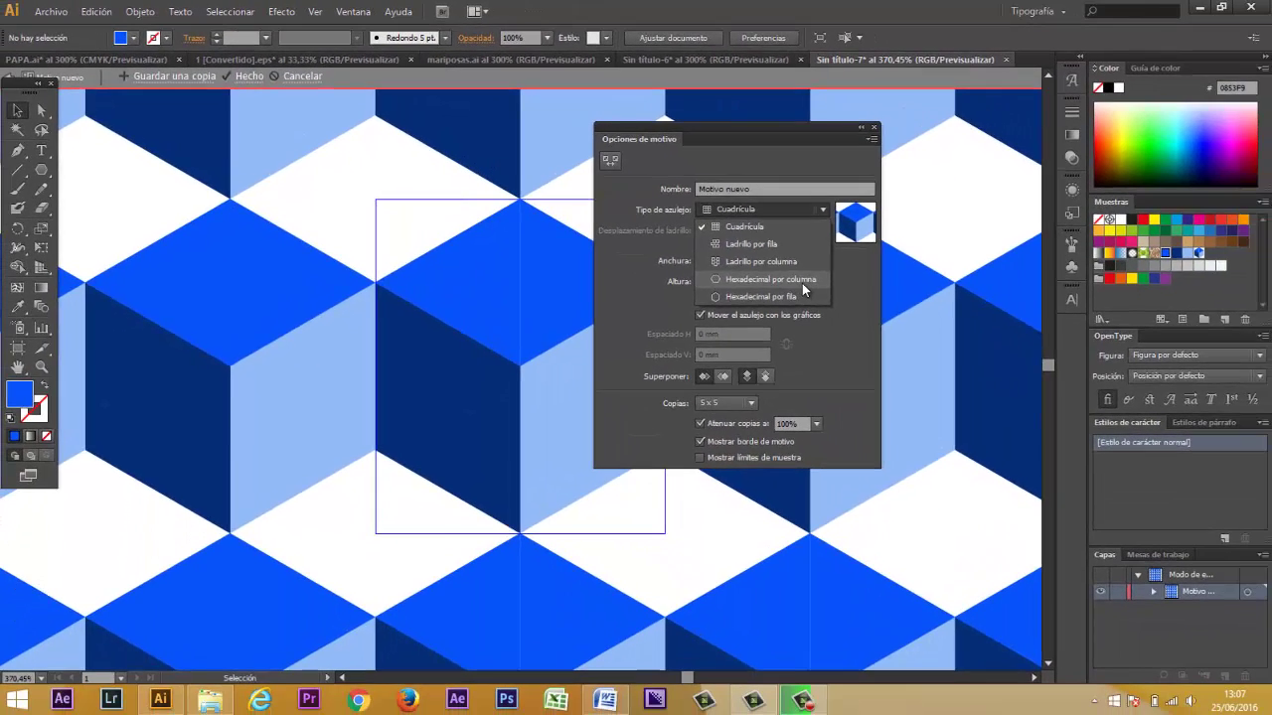
pyautogui.click(920, 344)
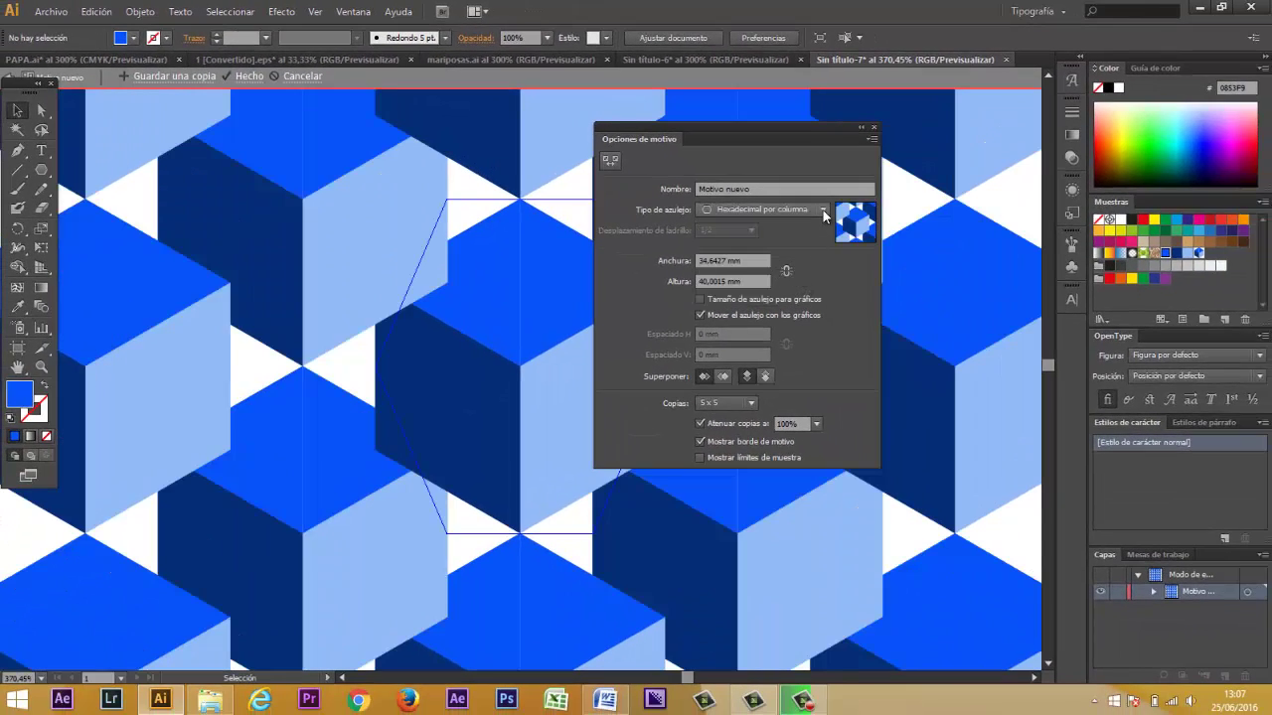
pyautogui.click(823, 210)
pyautogui.click(799, 297)
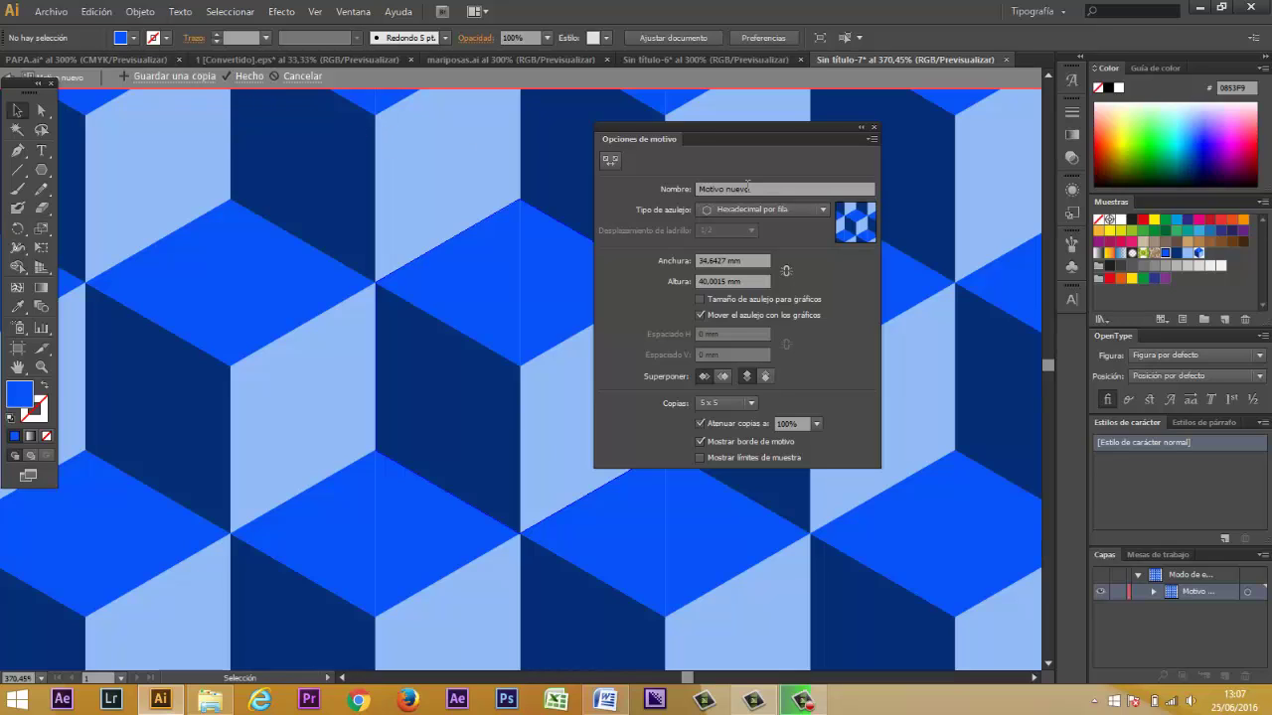
pyautogui.click(248, 77)
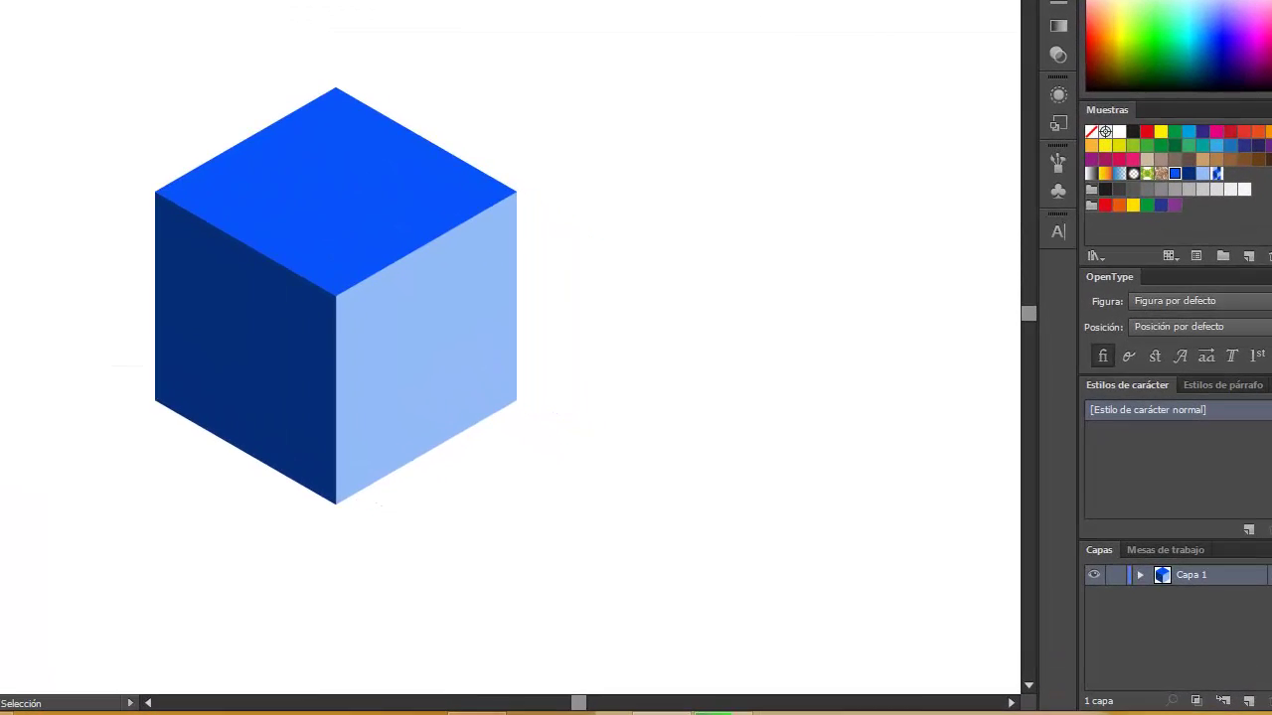
# Step: Zoom out, select the original blue cube, and delete it
pyautogui.press('z')
pyautogui.hotkey('ctrl', '-')
pyautogui.hotkey('ctrl', '-')
pyautogui.hotkey('ctrl', '-')
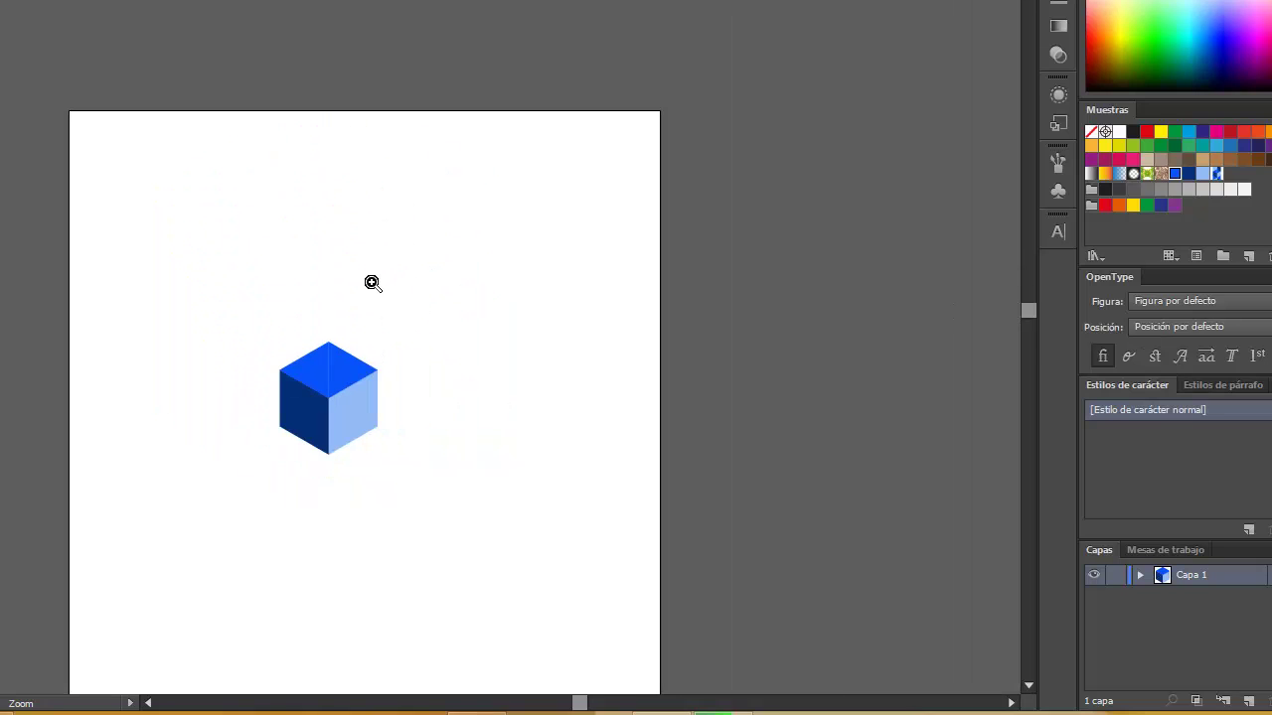
pyautogui.moveTo(372, 281)
pyautogui.mouseDown()
pyautogui.moveTo(436, 136)
pyautogui.moveTo(431, 117)
pyautogui.mouseUp()
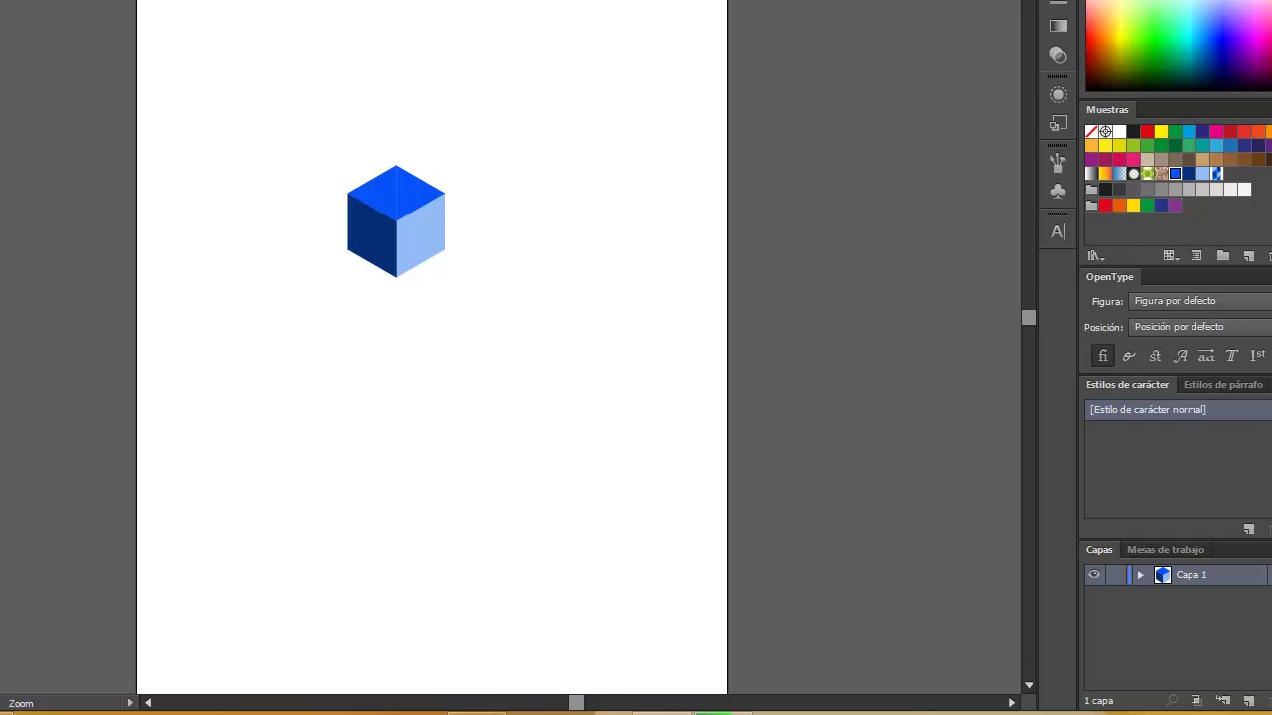
pyautogui.press('v')
pyautogui.moveTo(329, 128); pyautogui.dragTo(471, 306)
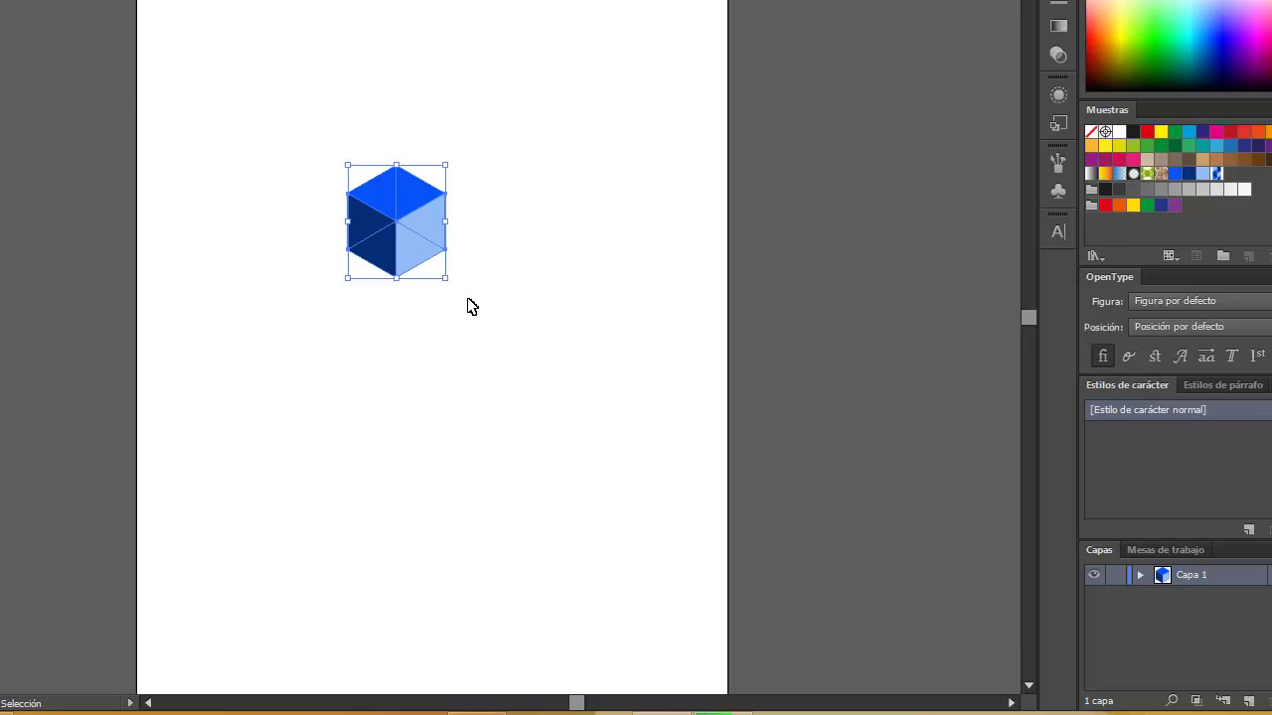
pyautogui.press('Delete')
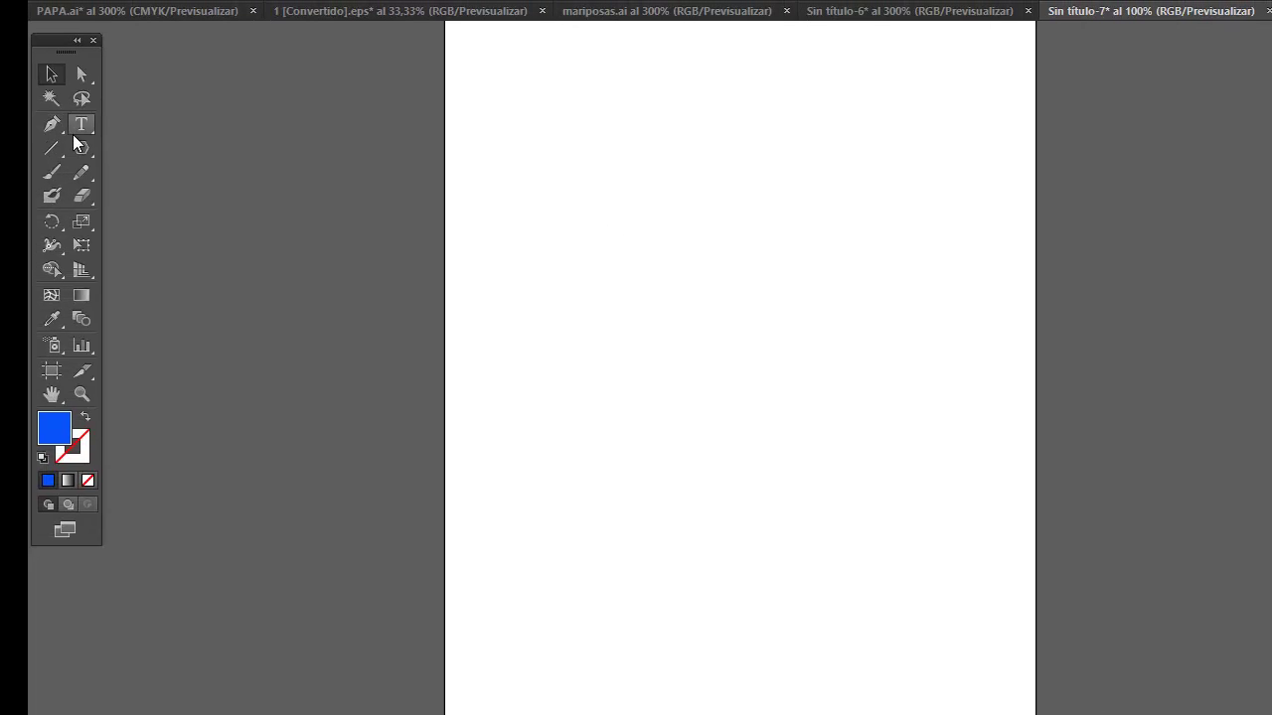
# Step: Draw a rectangle over most of the artboard and fill it with the cube pattern swatch
pyautogui.click(63, 157)
pyautogui.click(104, 159)
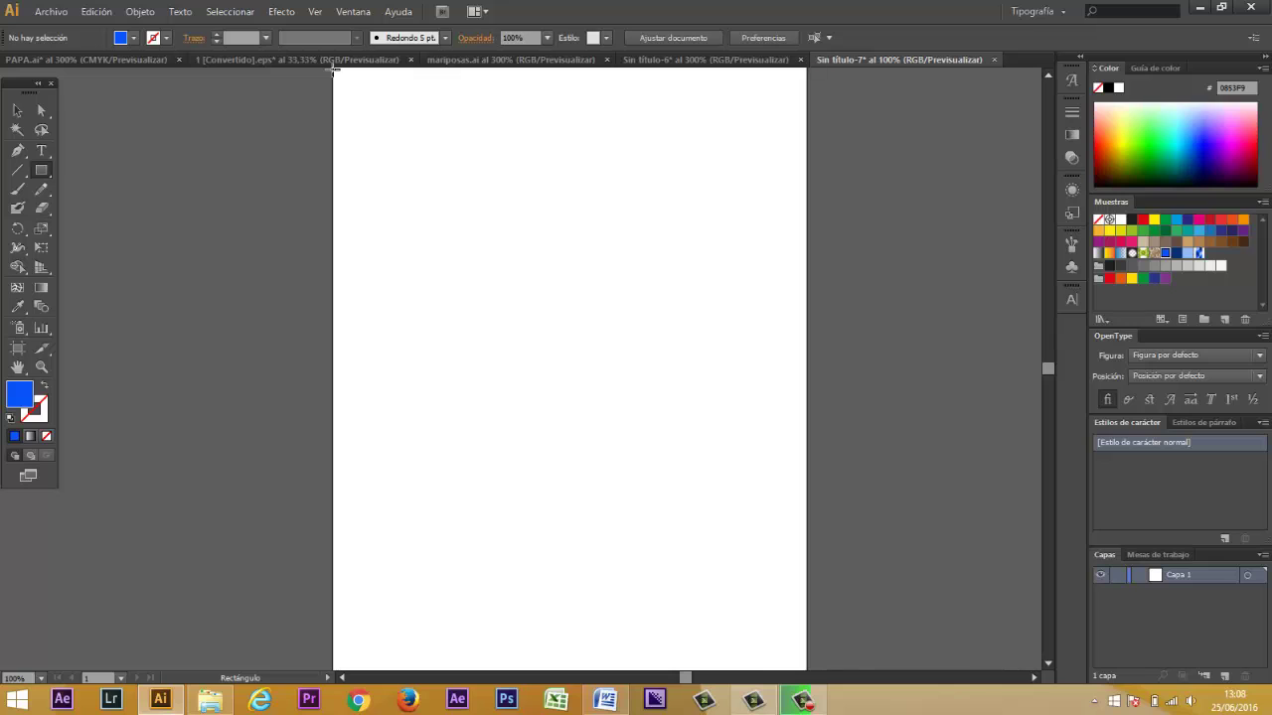
pyautogui.moveTo(333, 70); pyautogui.dragTo(806, 641)
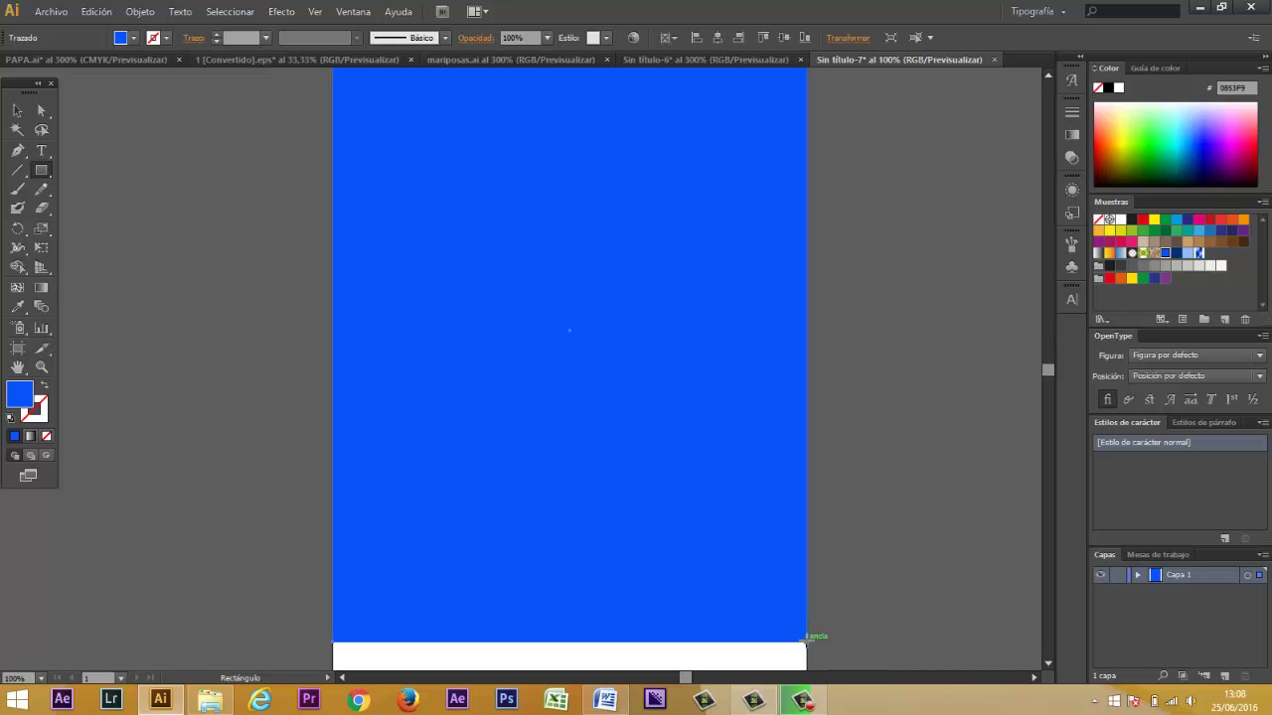
pyautogui.click(1199, 254)
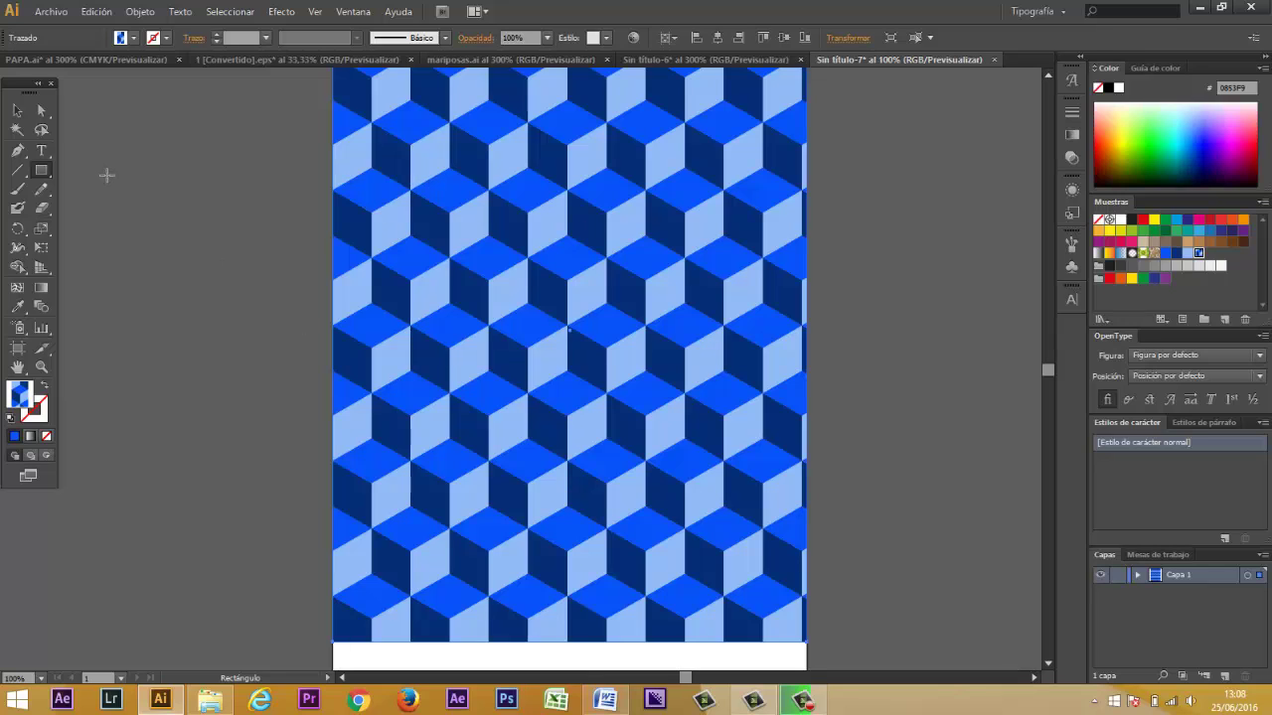
# Step: Scale the cube pattern to 50% inside the rectangle, with Transformar objetos unchecked
pyautogui.click(139, 10)
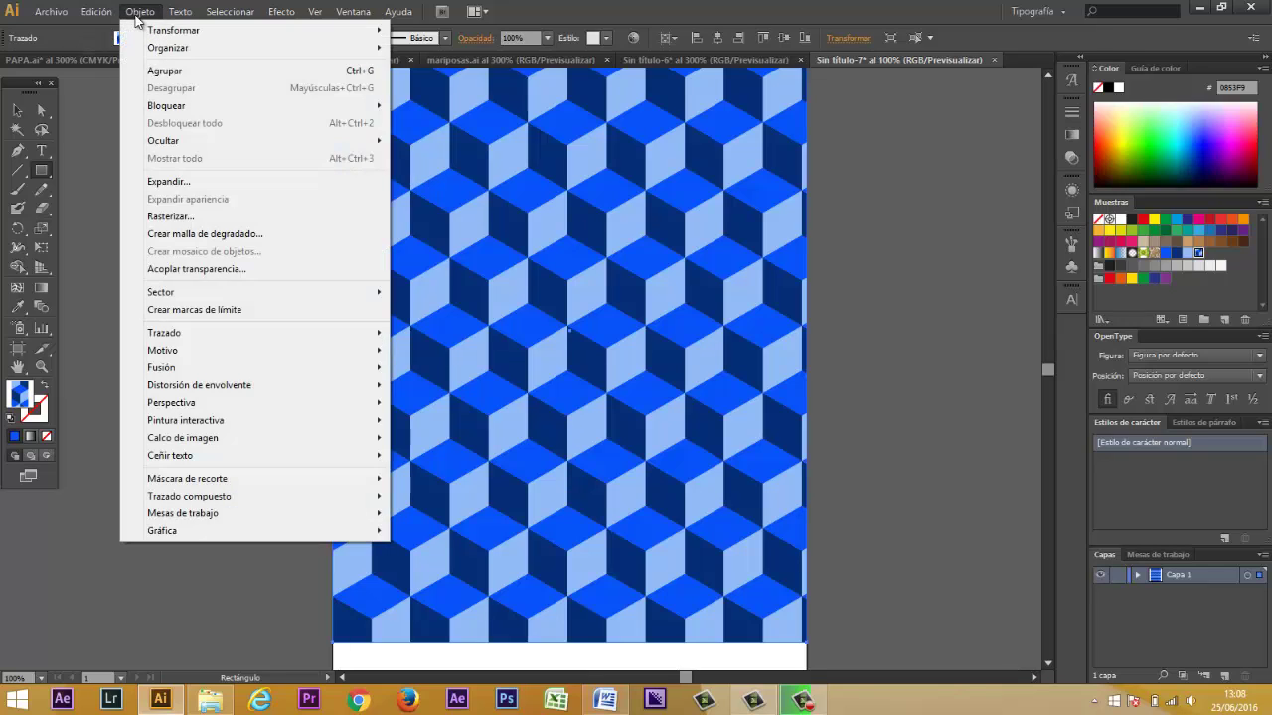
pyautogui.moveTo(253, 30)
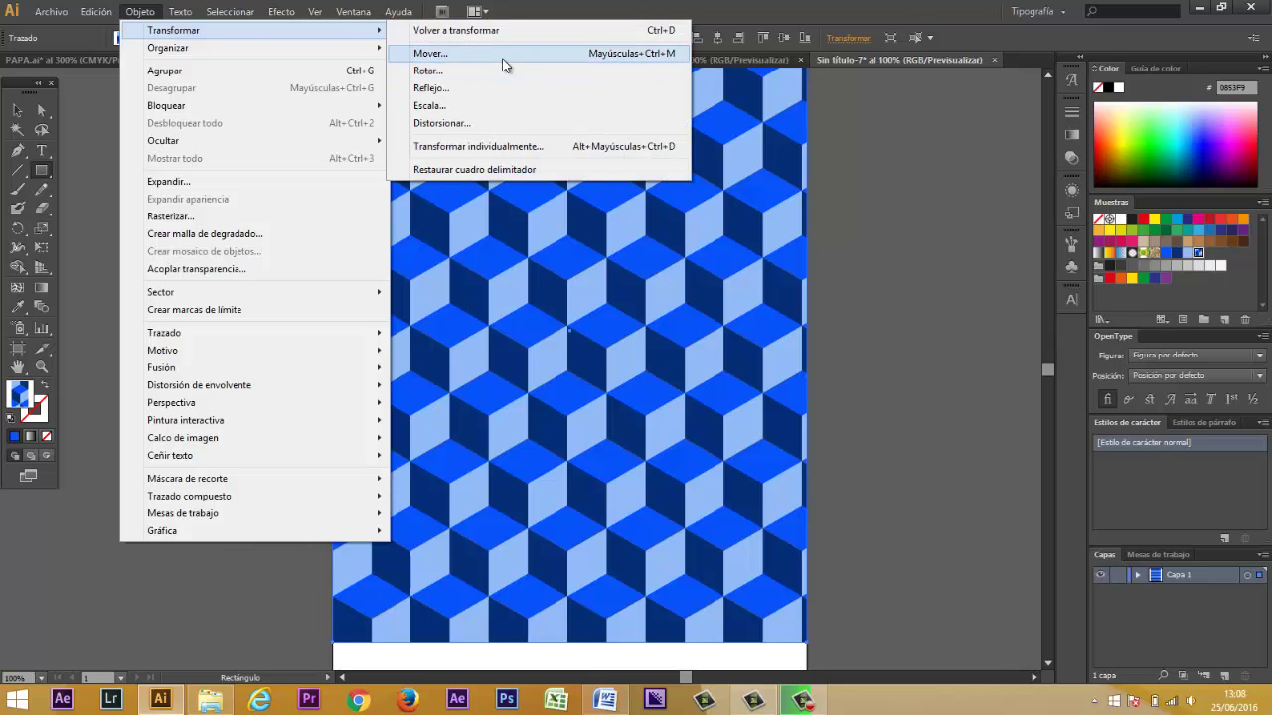
pyautogui.click(502, 105)
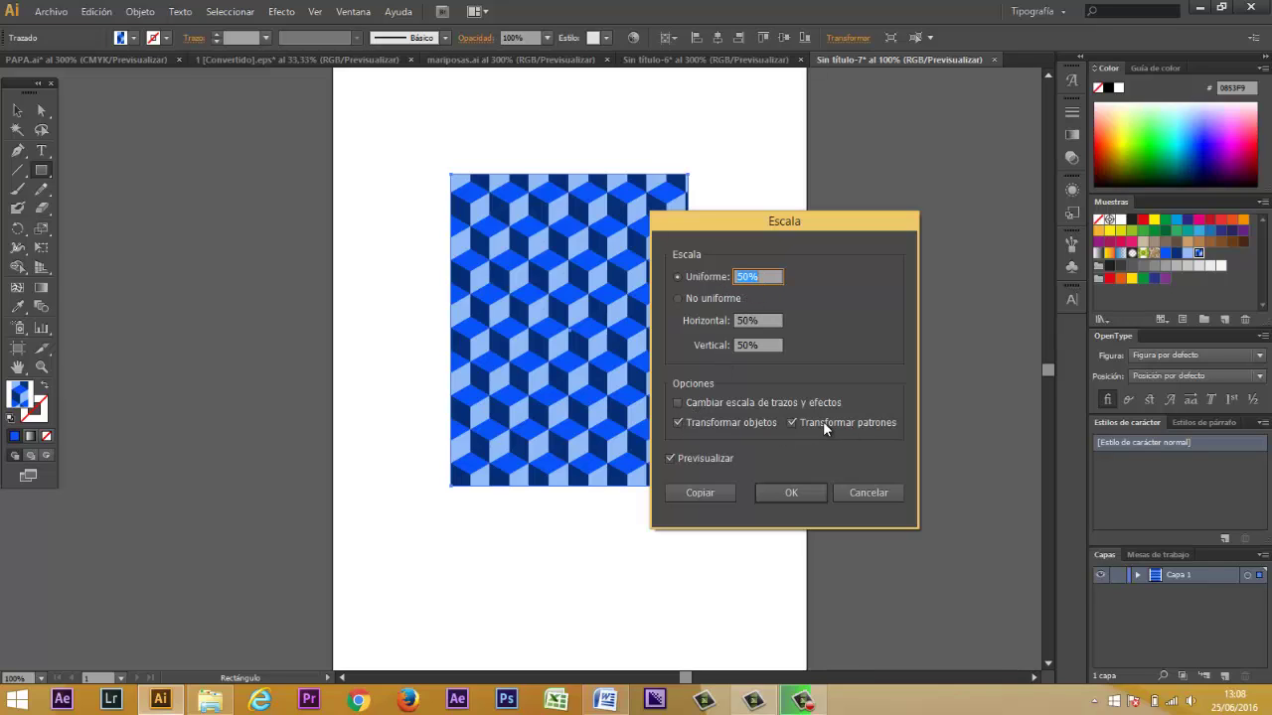
pyautogui.click(679, 425)
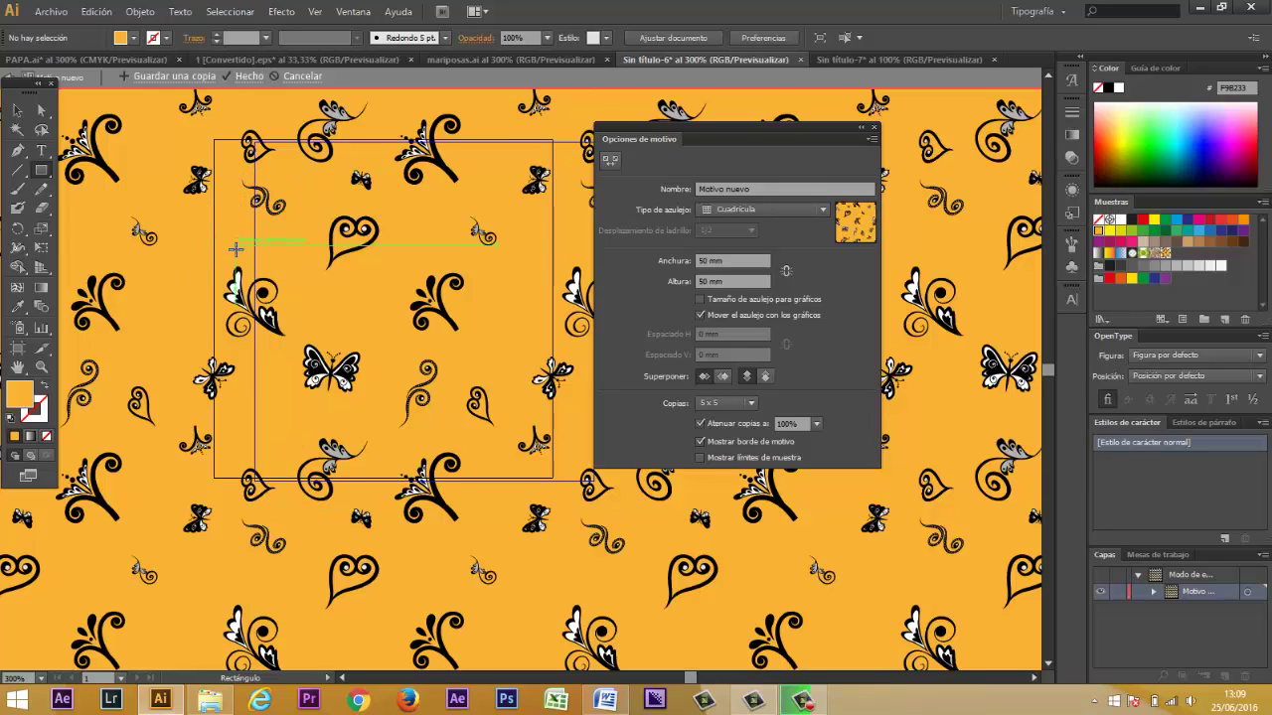
# Step: Create a new blank document with width and height both set to 50 mm
pyautogui.click(50, 11)
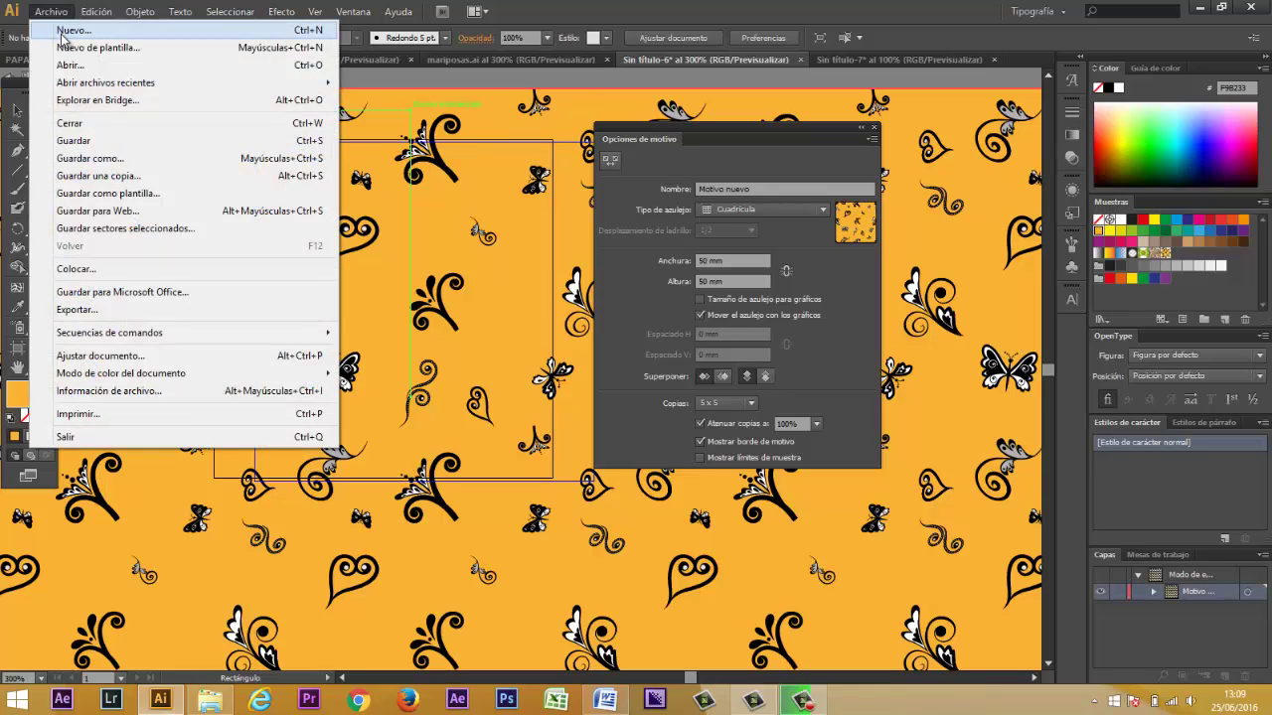
pyautogui.click(62, 36)
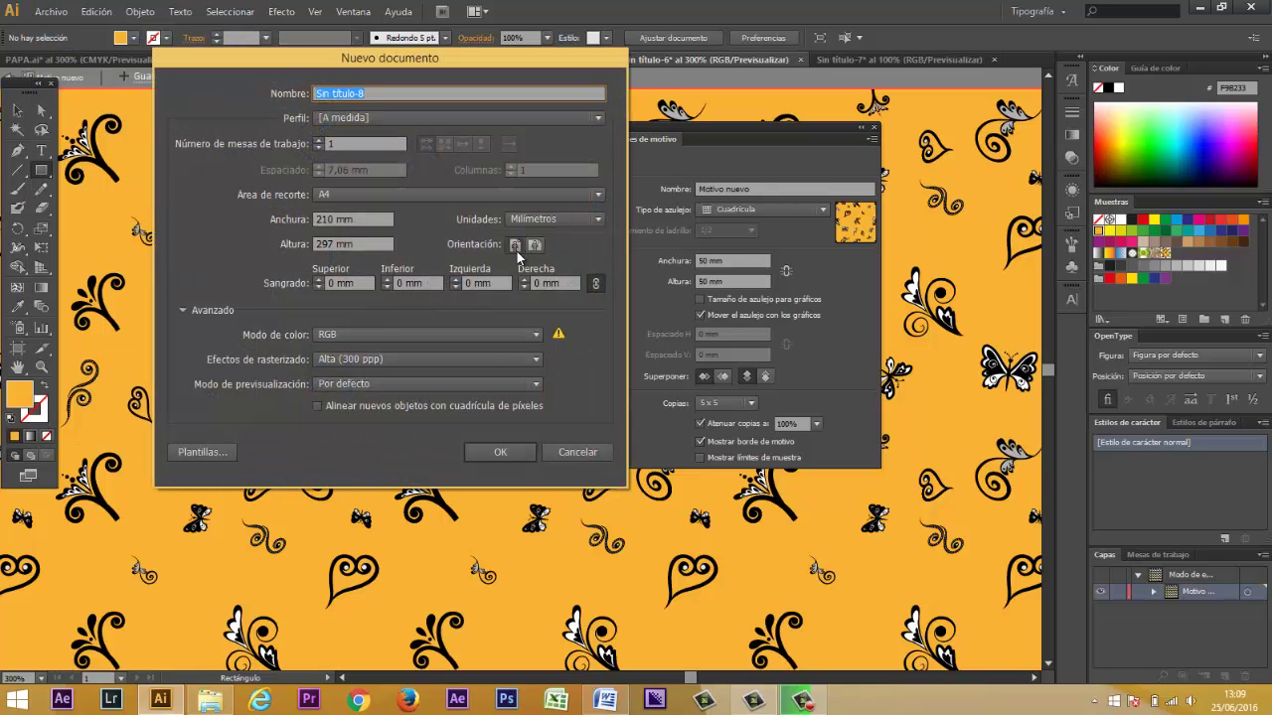
pyautogui.click(264, 218)
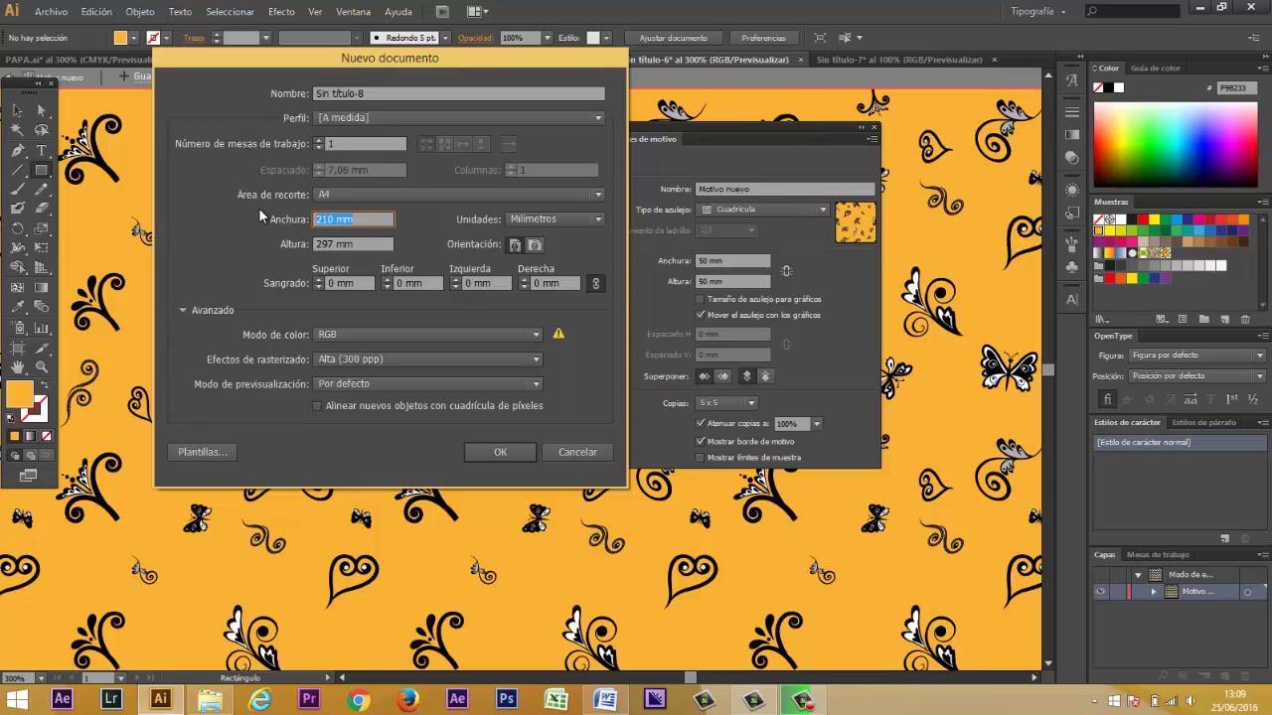
pyautogui.write('50')
pyautogui.press('Tab')
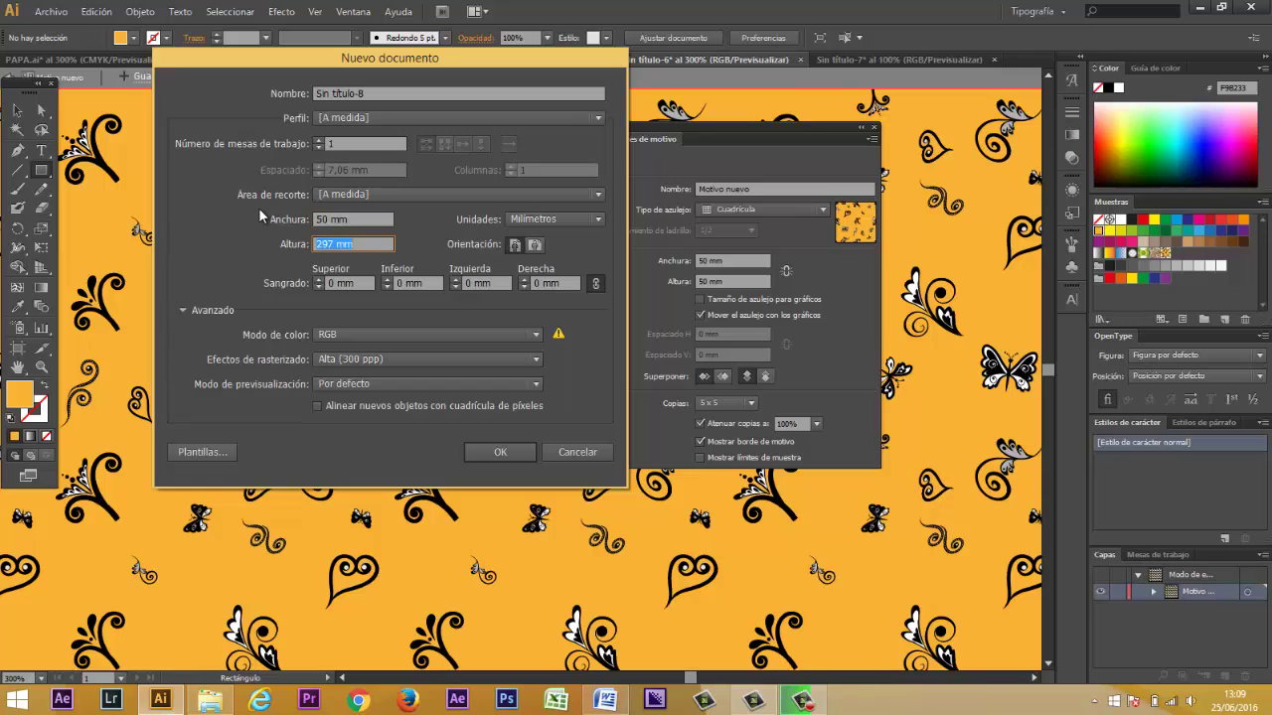
pyautogui.write('50')
pyautogui.click(510, 456)
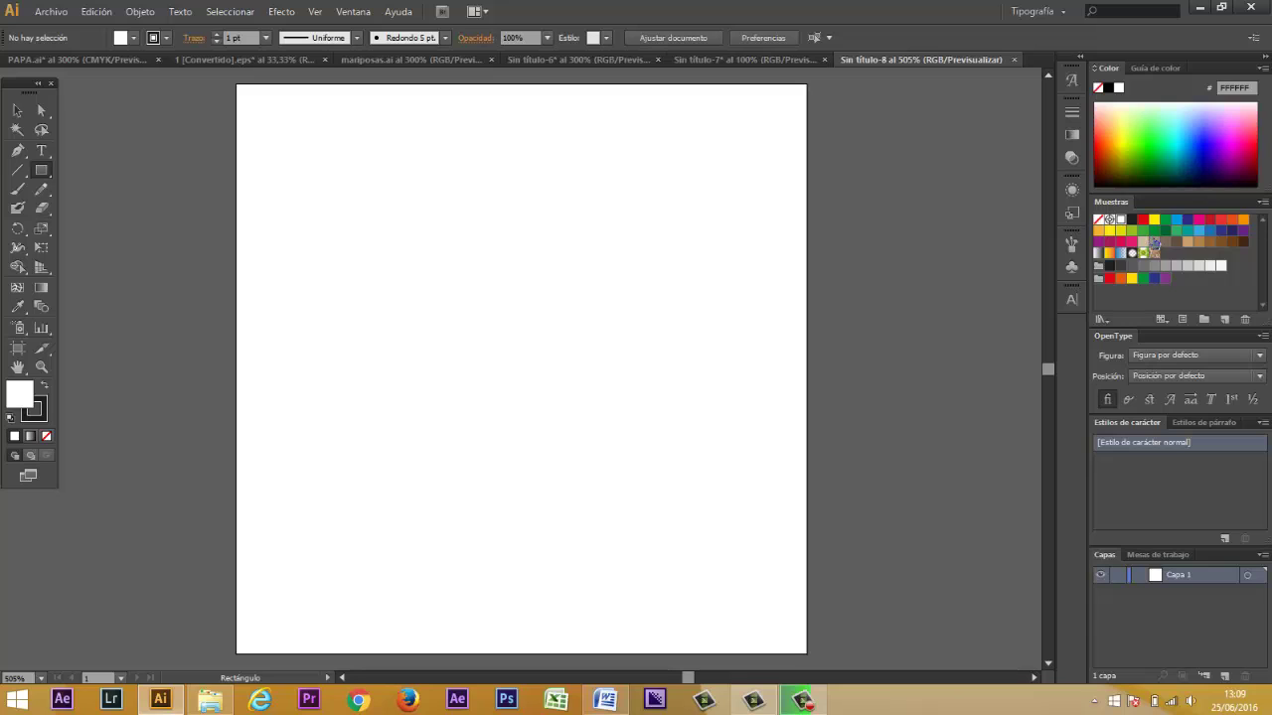
# Step: Draw an 80 × 80 tan rectangle with no stroke
pyautogui.click(1153, 242)
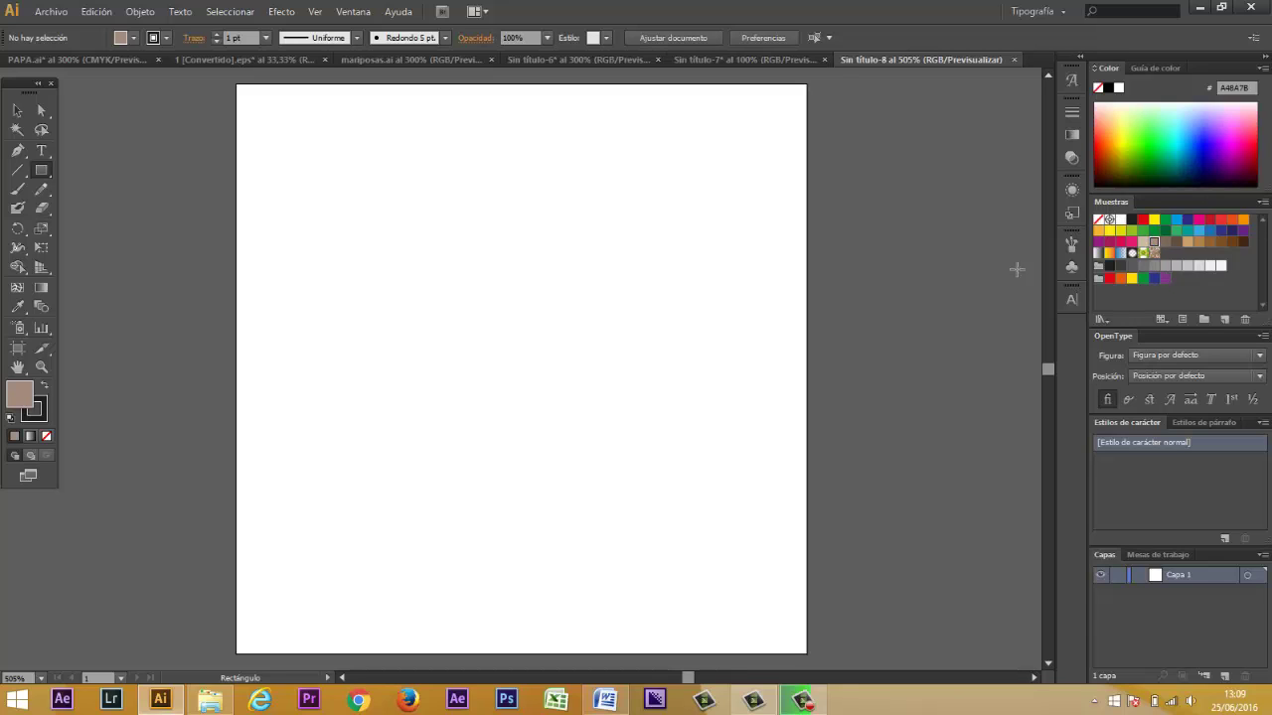
pyautogui.click(453, 349)
pyautogui.write('80')
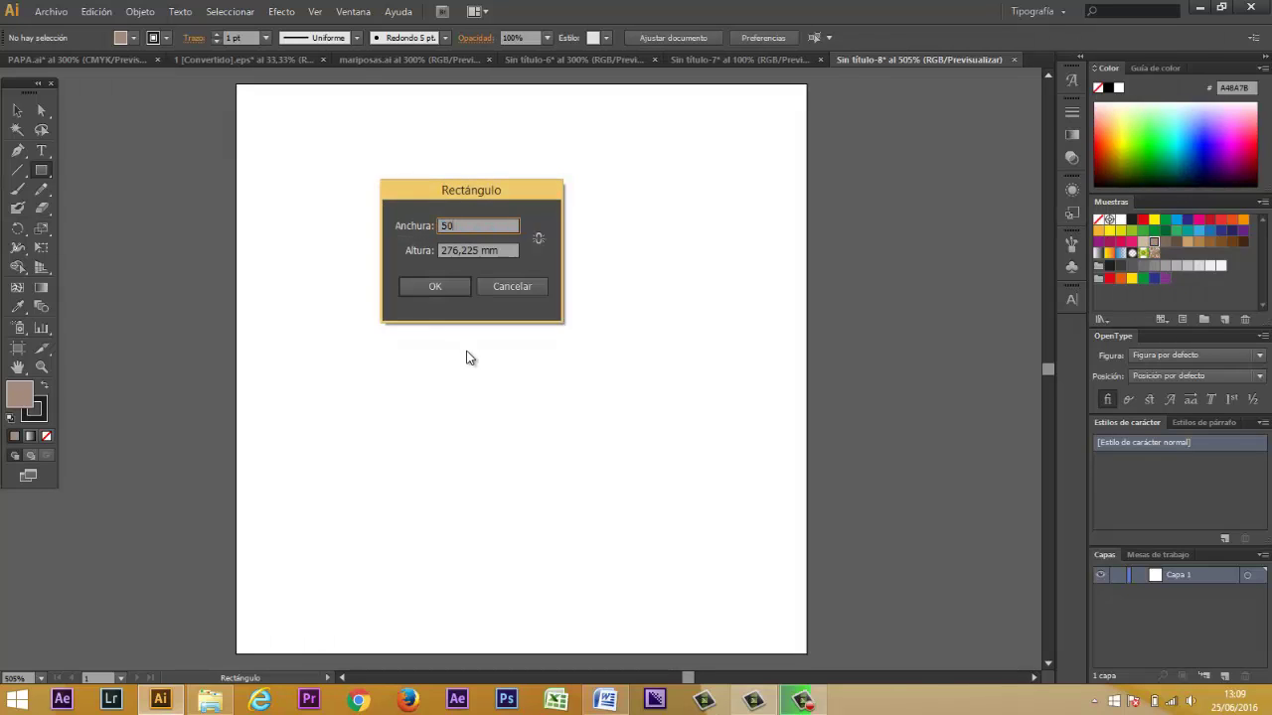
pyautogui.press('Tab')
pyautogui.write('80')
pyautogui.press('Return')
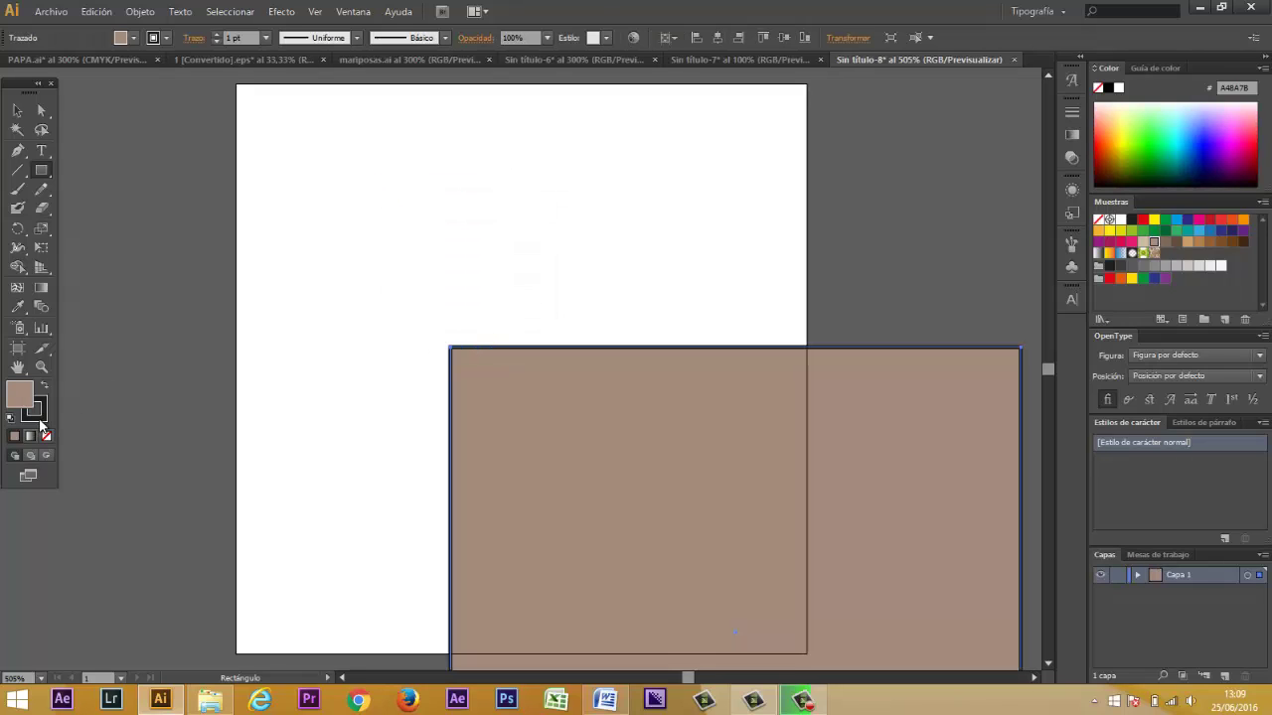
pyautogui.click(46, 435)
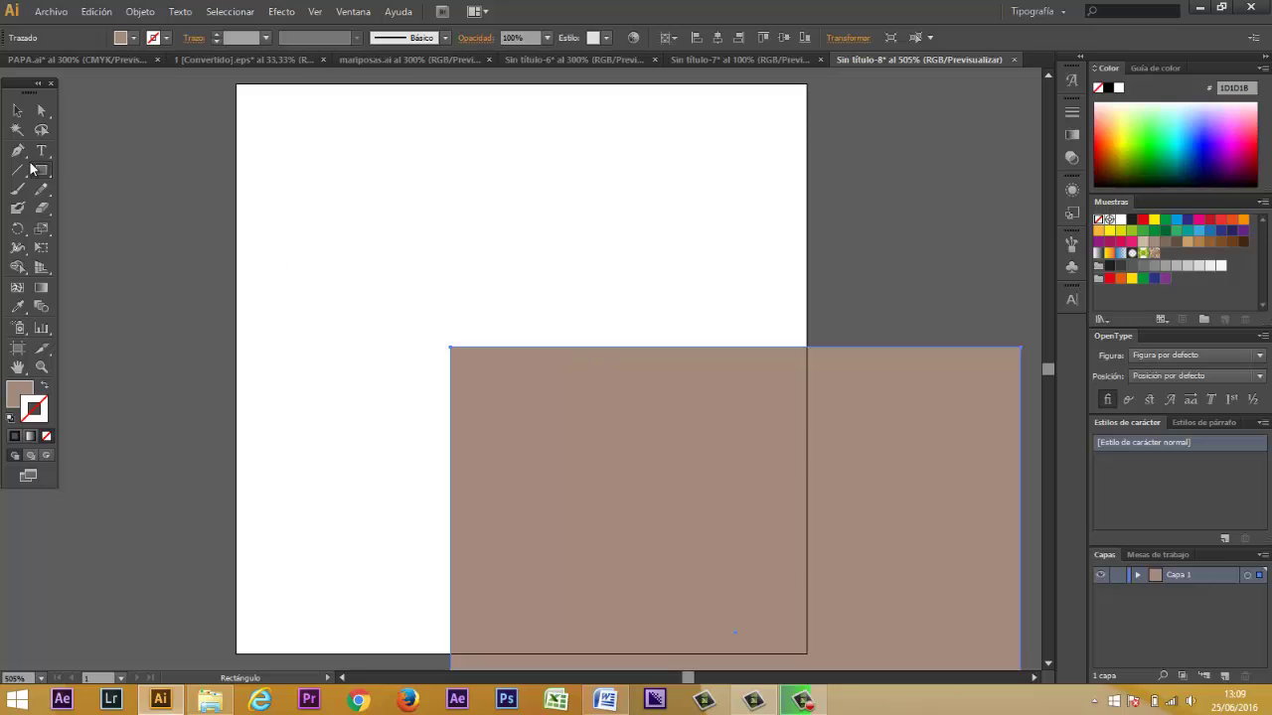
# Step: Centre the rectangle horizontally and vertically on the artboard, then bring up the ornament document
pyautogui.click(18, 110)
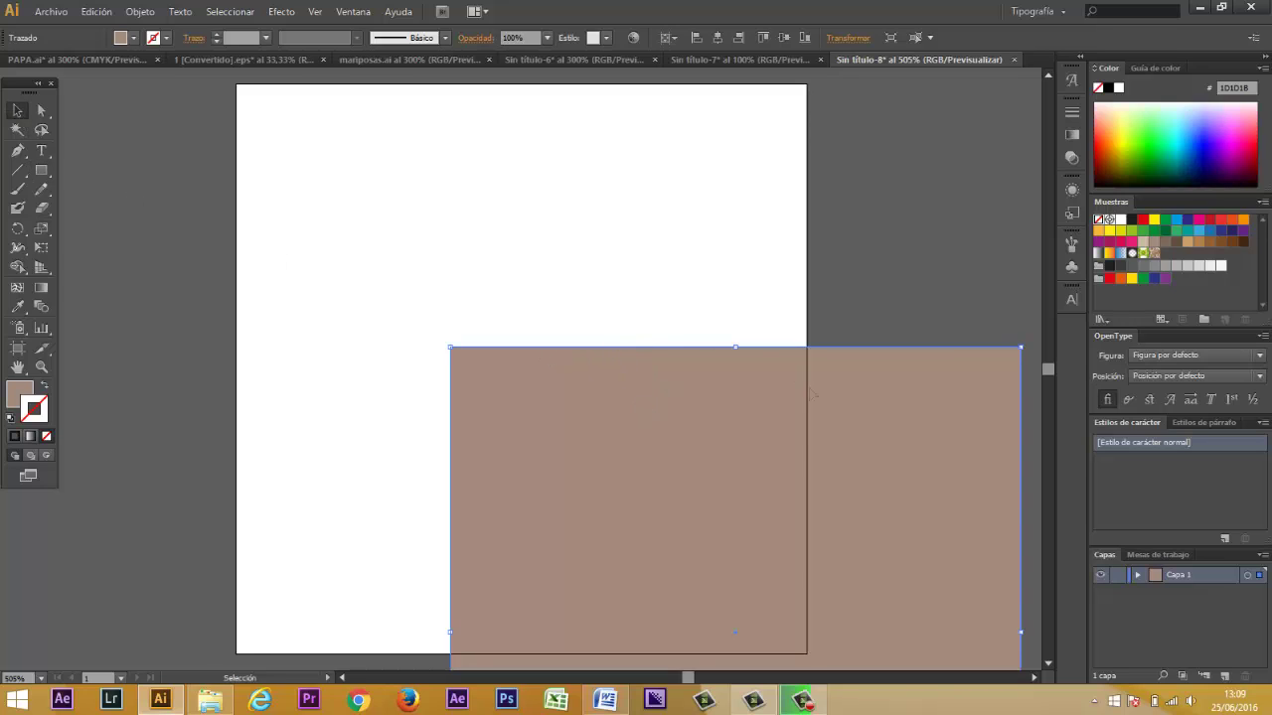
pyautogui.click(678, 39)
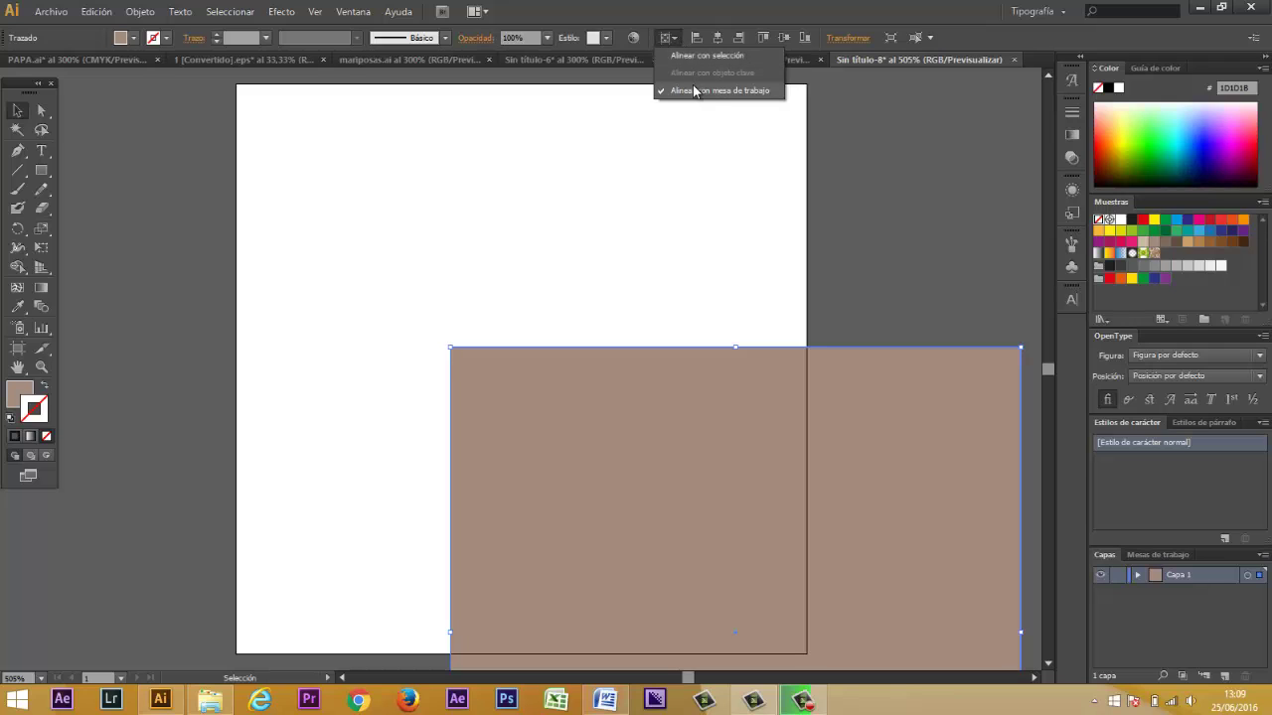
pyautogui.click(693, 86)
pyautogui.click(720, 38)
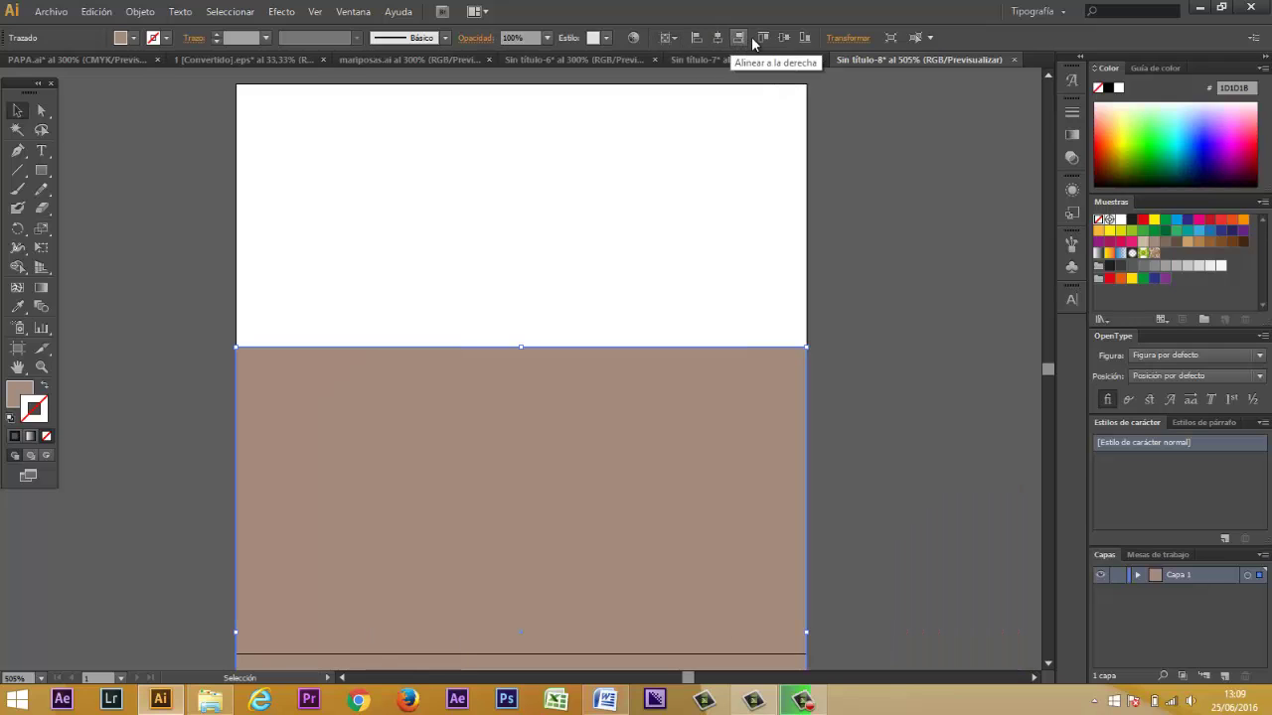
pyautogui.click(783, 37)
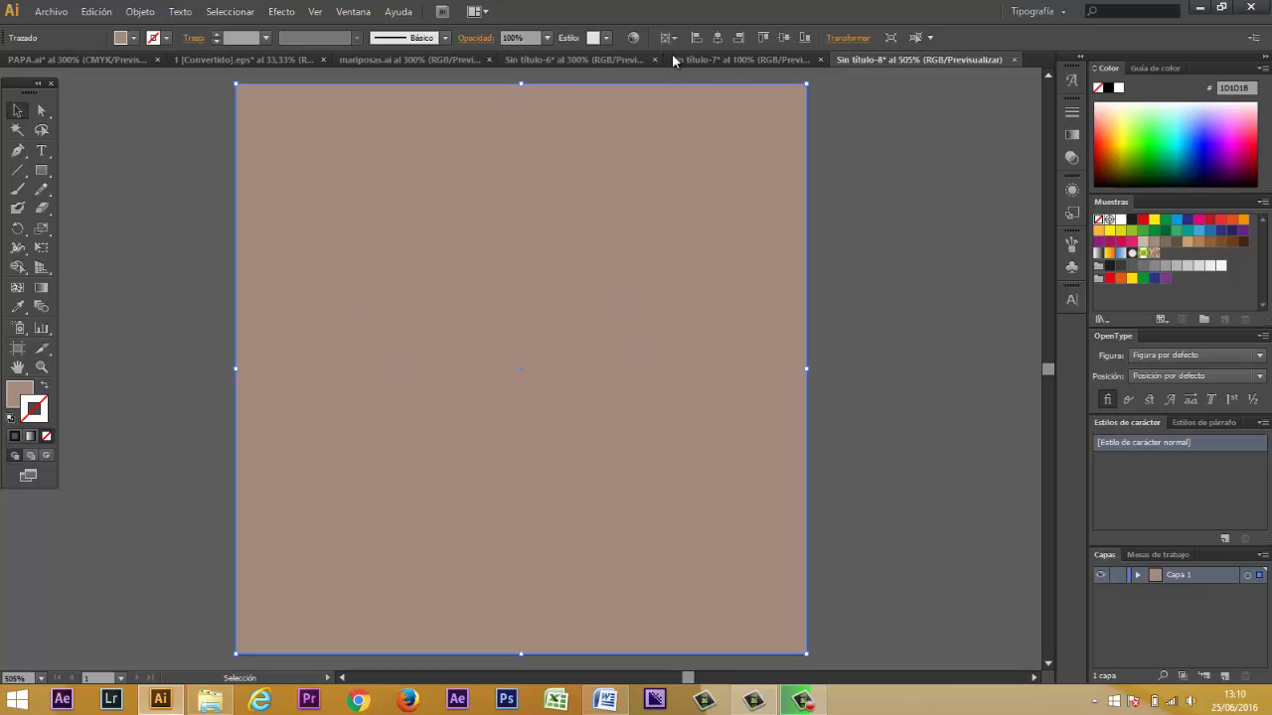
pyautogui.click(266, 61)
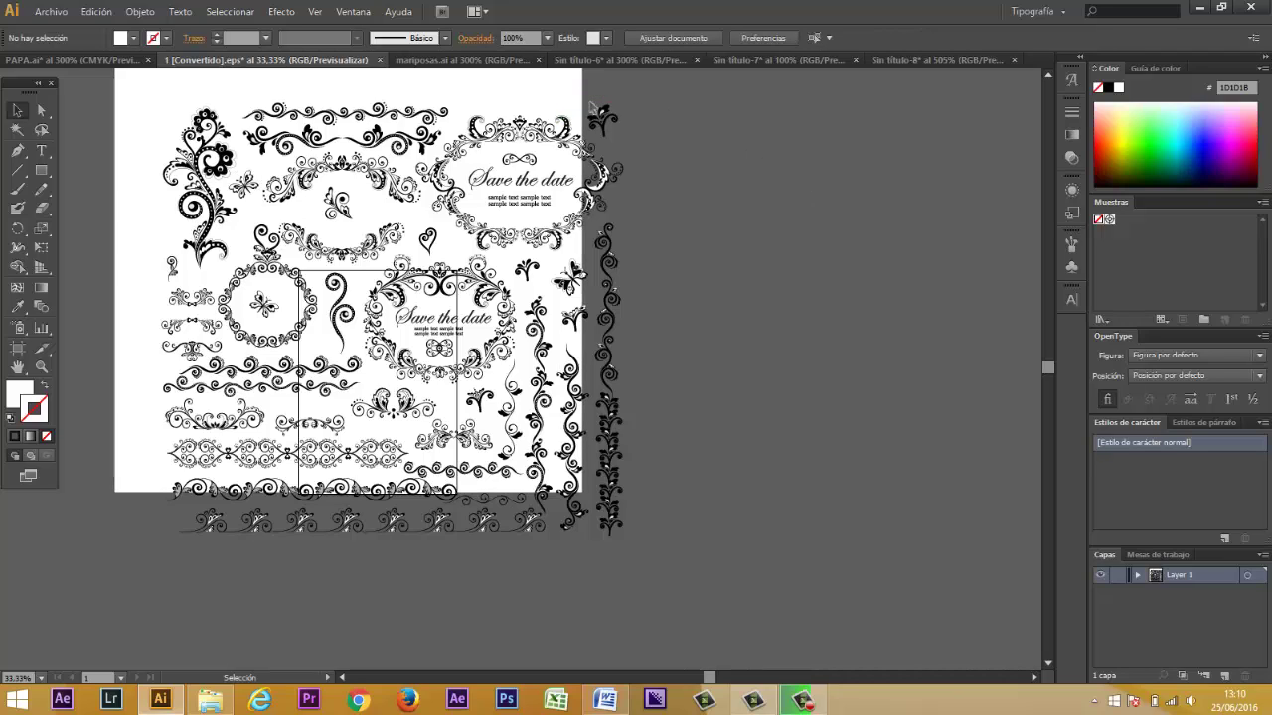
# Step: Paste the top-right ornament onto the tan square and scale it down
pyautogui.moveTo(587, 104); pyautogui.dragTo(605, 121)
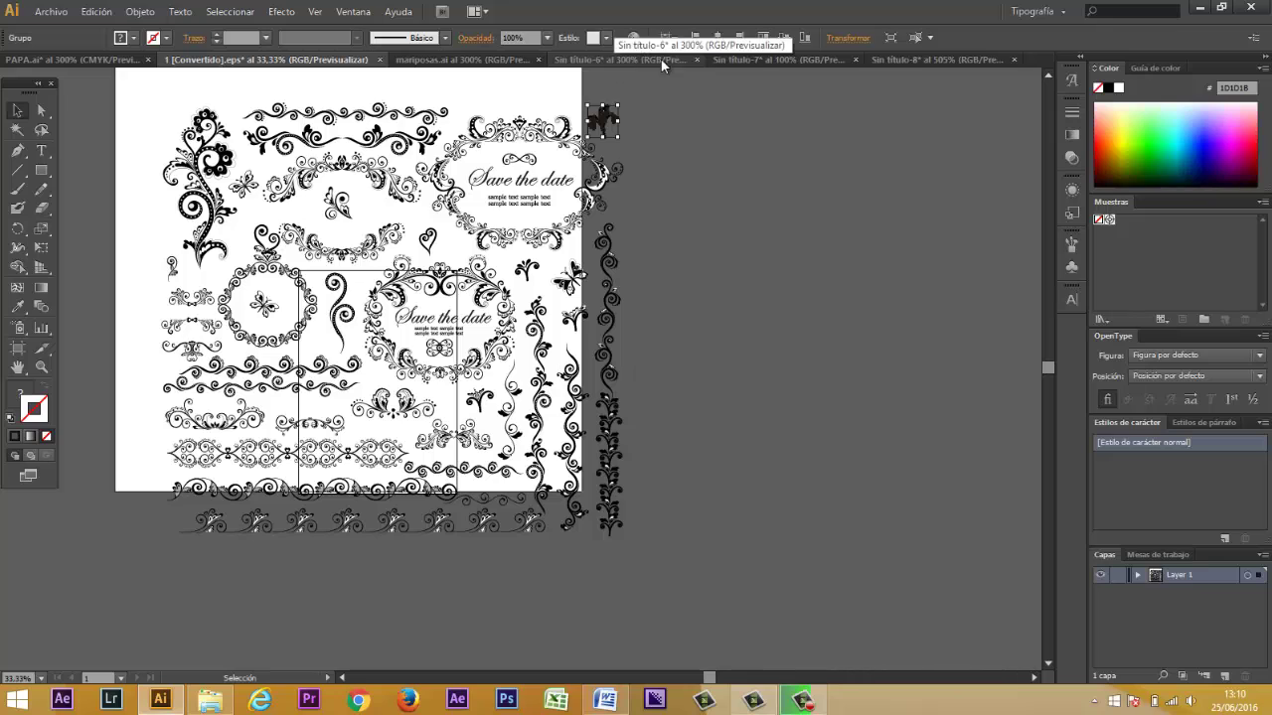
pyautogui.click(902, 57)
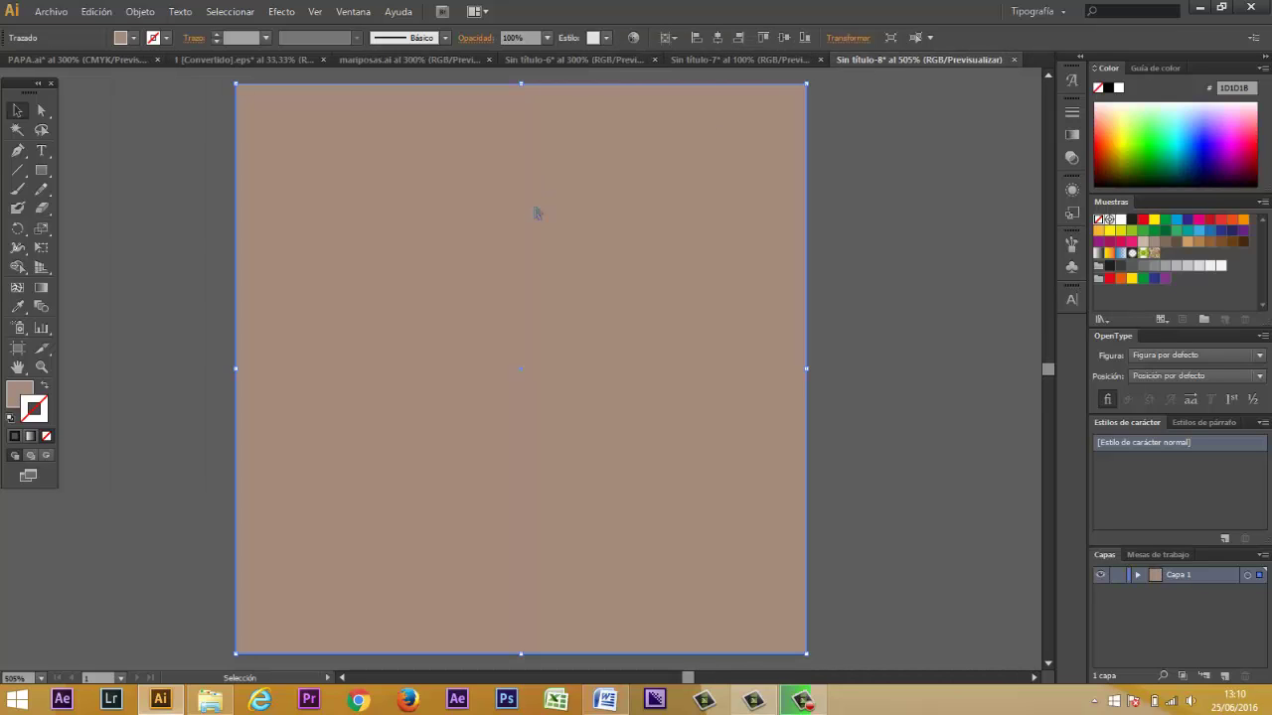
pyautogui.hotkey('ctrl', 'v')
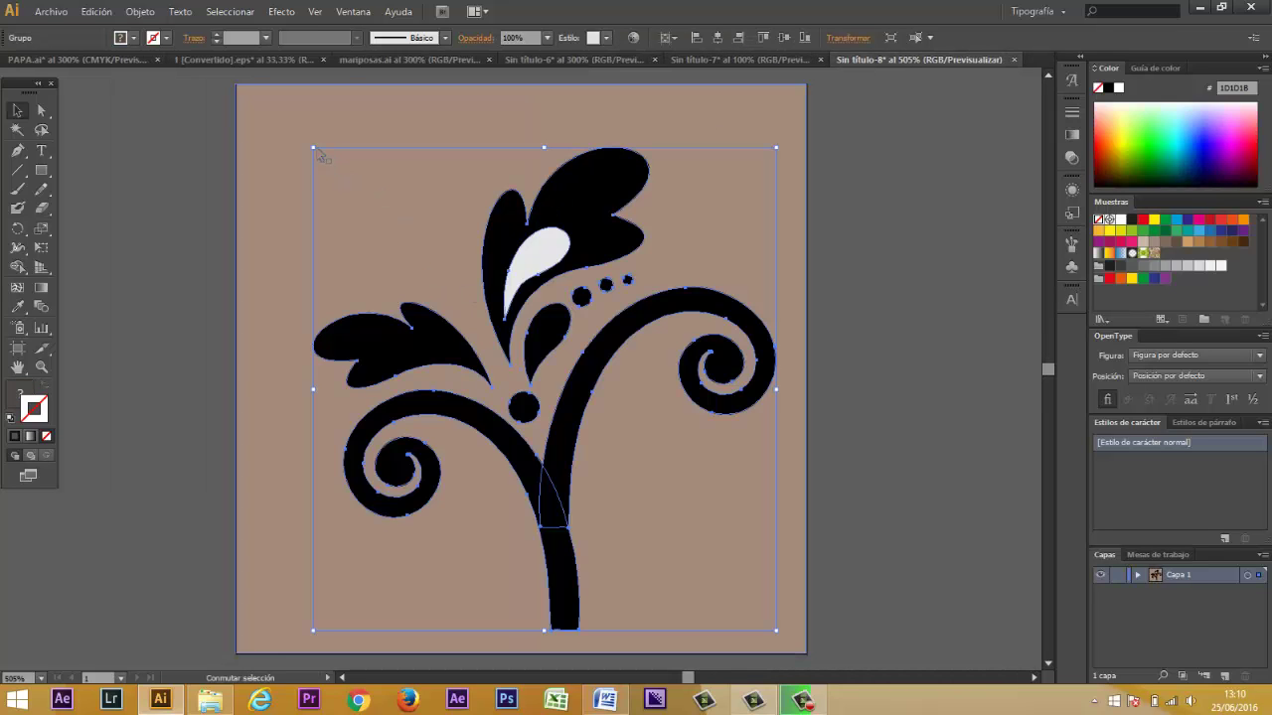
pyautogui.moveTo(313, 147); pyautogui.dragTo(577, 424)
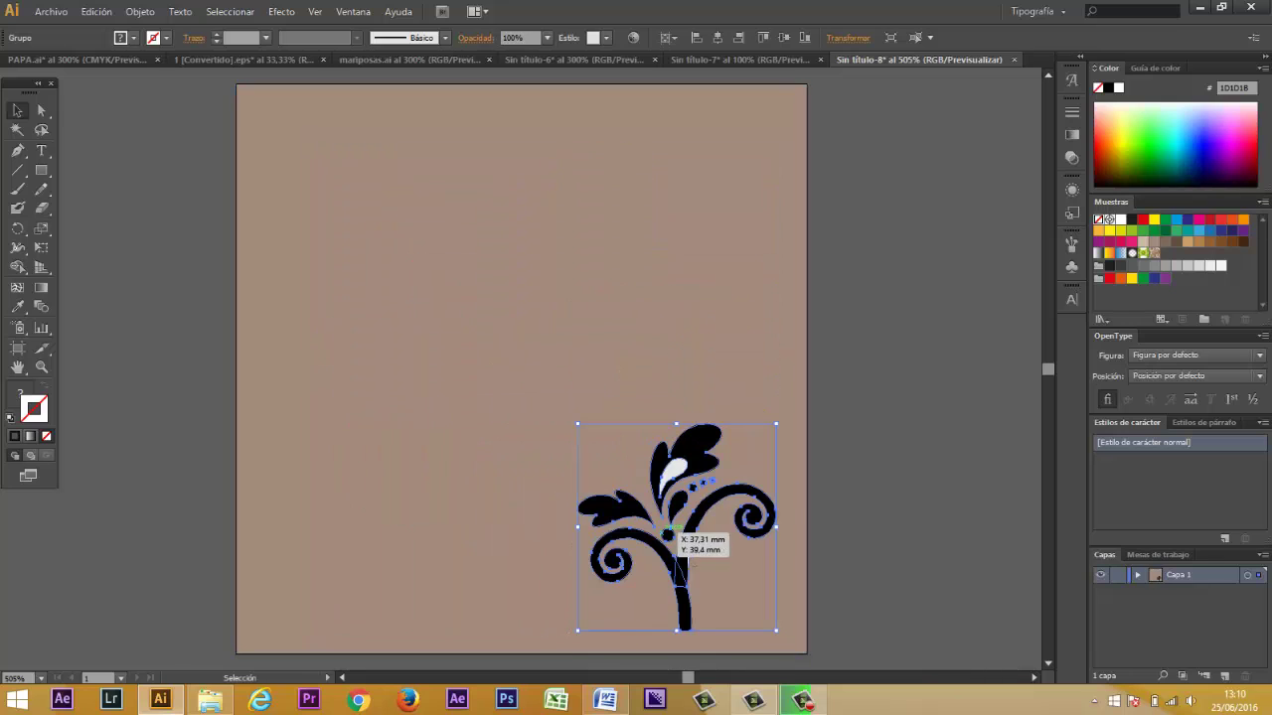
# Step: Move the ornament upper left and add a lower-right duplicate rotated about 45 degrees
pyautogui.moveTo(674, 561); pyautogui.dragTo(439, 273)
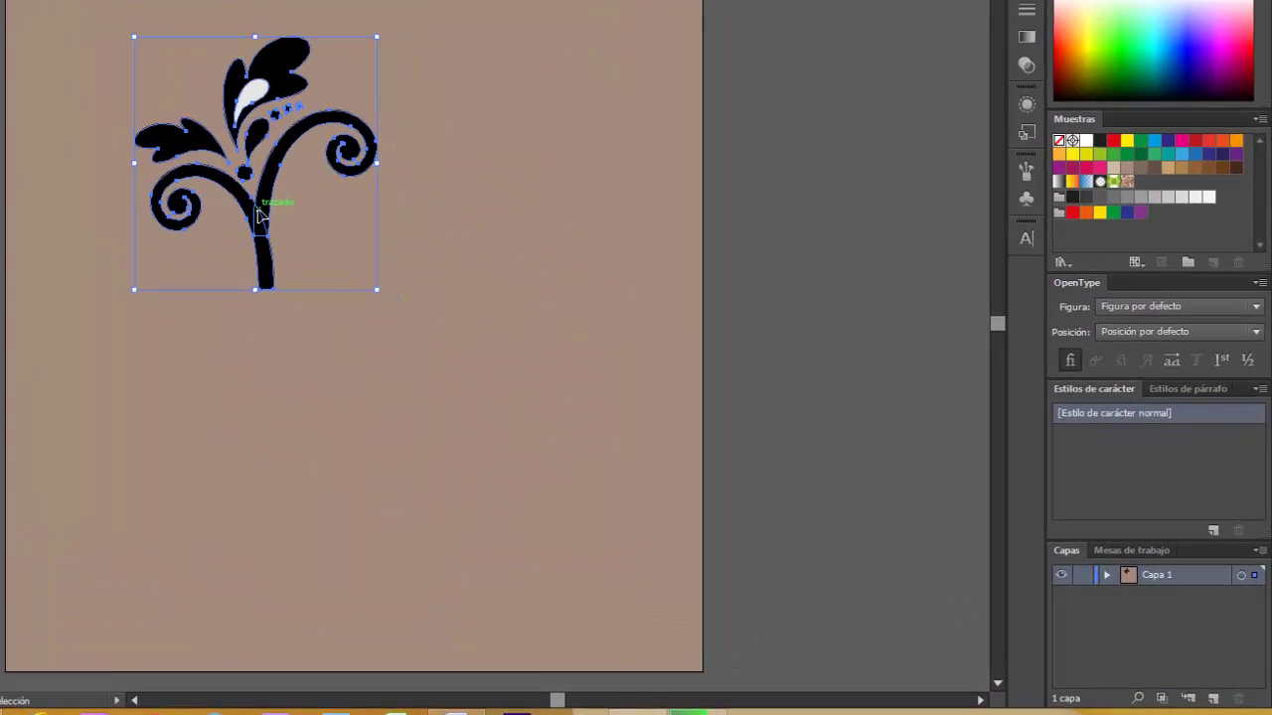
pyautogui.moveTo(276, 255); pyautogui.dragTo(485, 489)
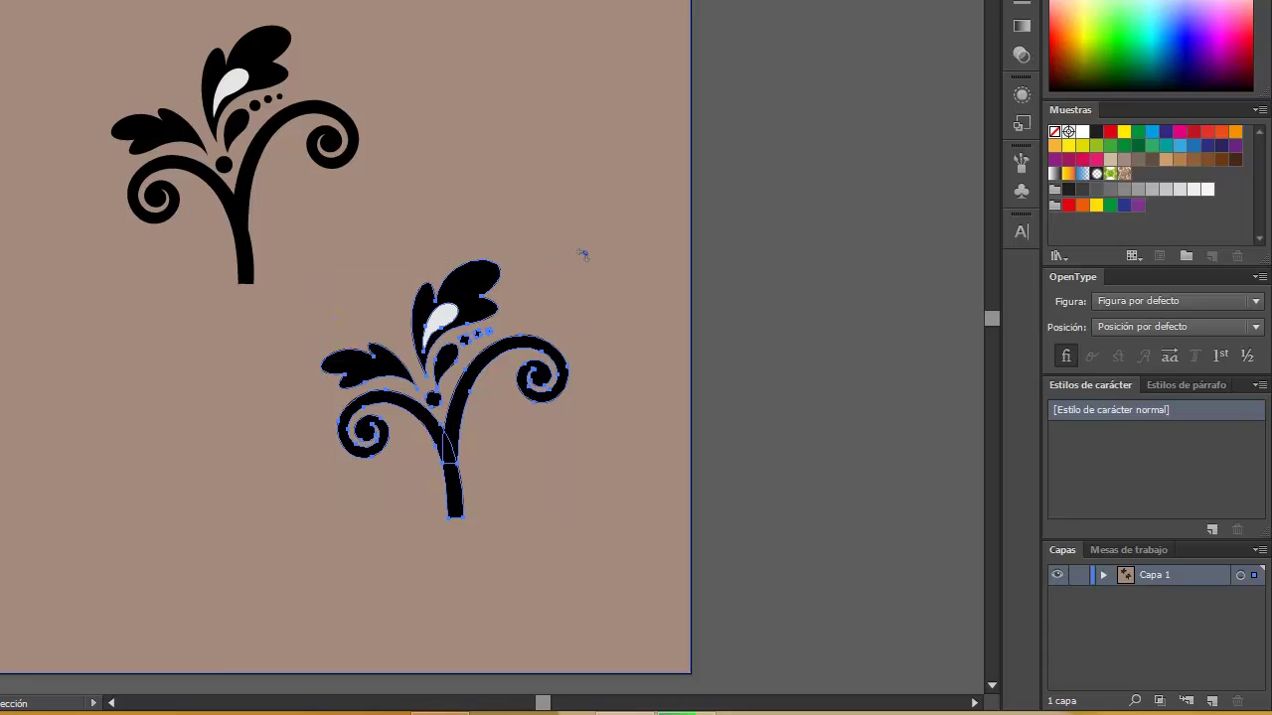
pyautogui.moveTo(583, 254); pyautogui.dragTo(661, 360)
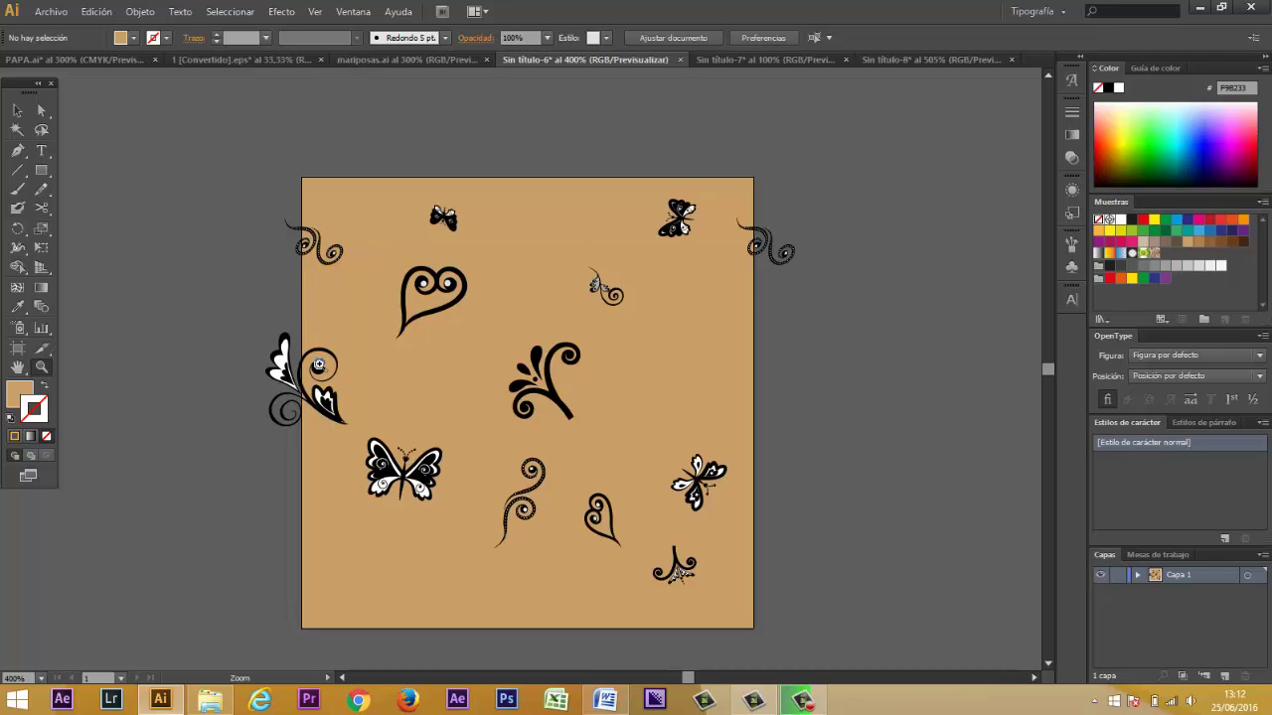
# Step: Nudge the top-left corner swirl slightly and select the left-edge flower ornament
pyautogui.click(17, 111)
pyautogui.click(285, 375)
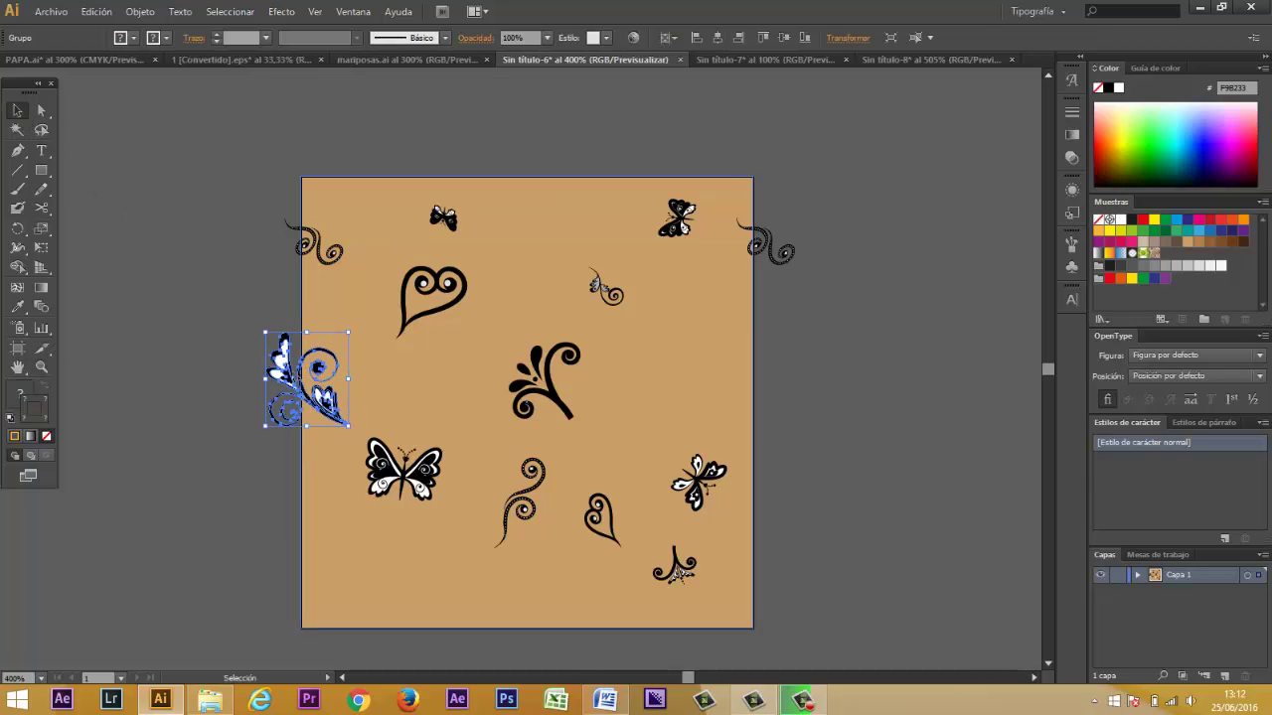
pyautogui.click(320, 256)
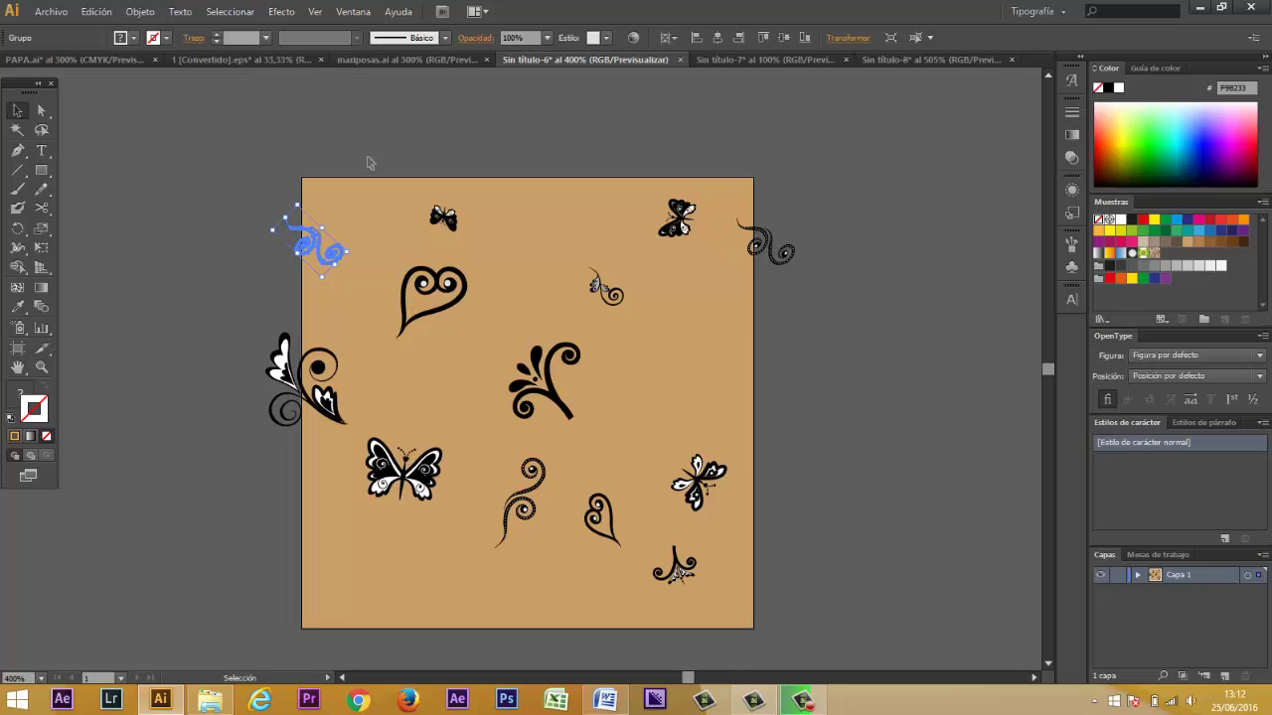
pyautogui.moveTo(306, 243)
pyautogui.mouseDown()
pyautogui.moveTo(309, 268)
pyautogui.moveTo(310, 256)
pyautogui.mouseUp()
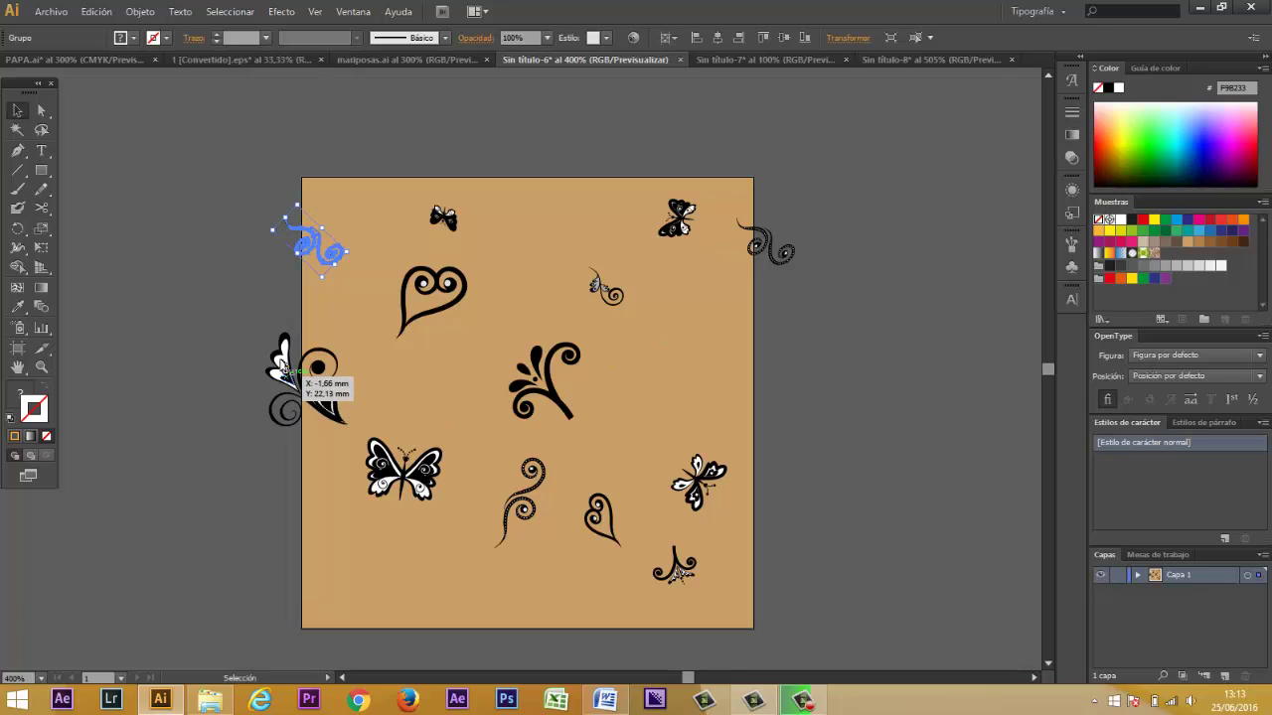
pyautogui.click(284, 368)
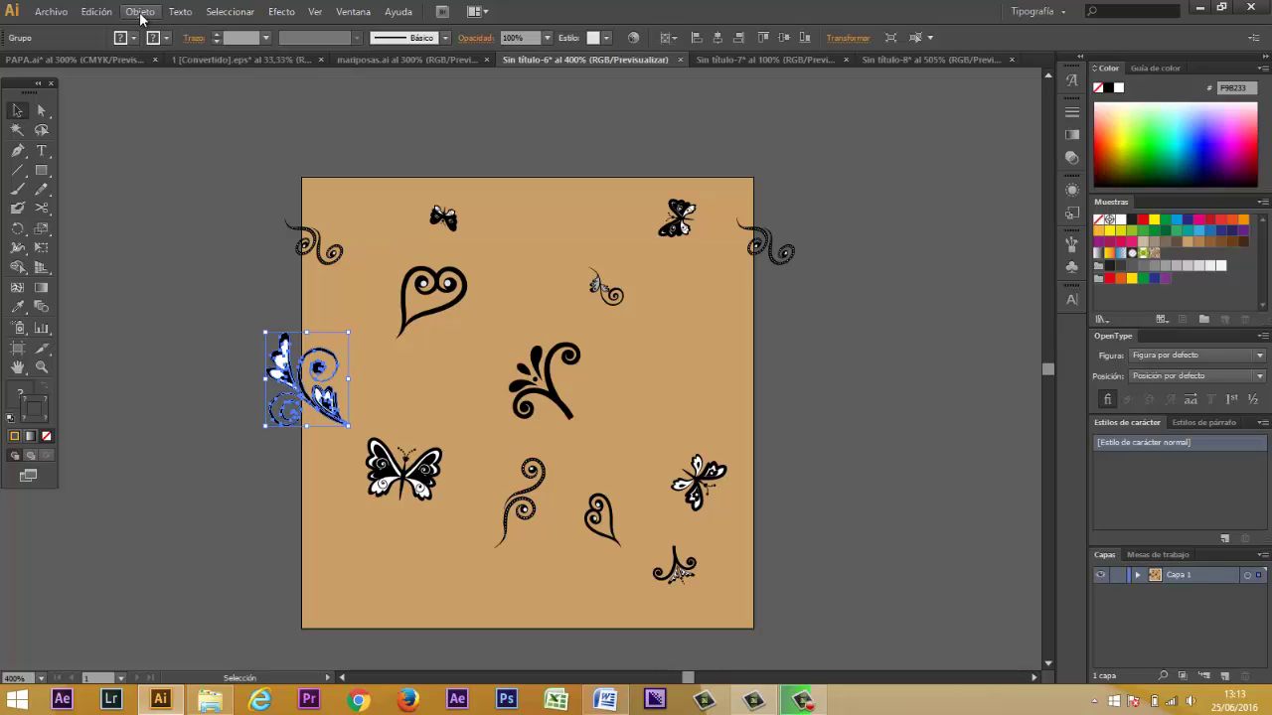
# Step: Copy the left-edge flower ornament 50 mm to the right (Horizontal 50, Vertical 0)
pyautogui.click(140, 12)
pyautogui.moveTo(174, 30)
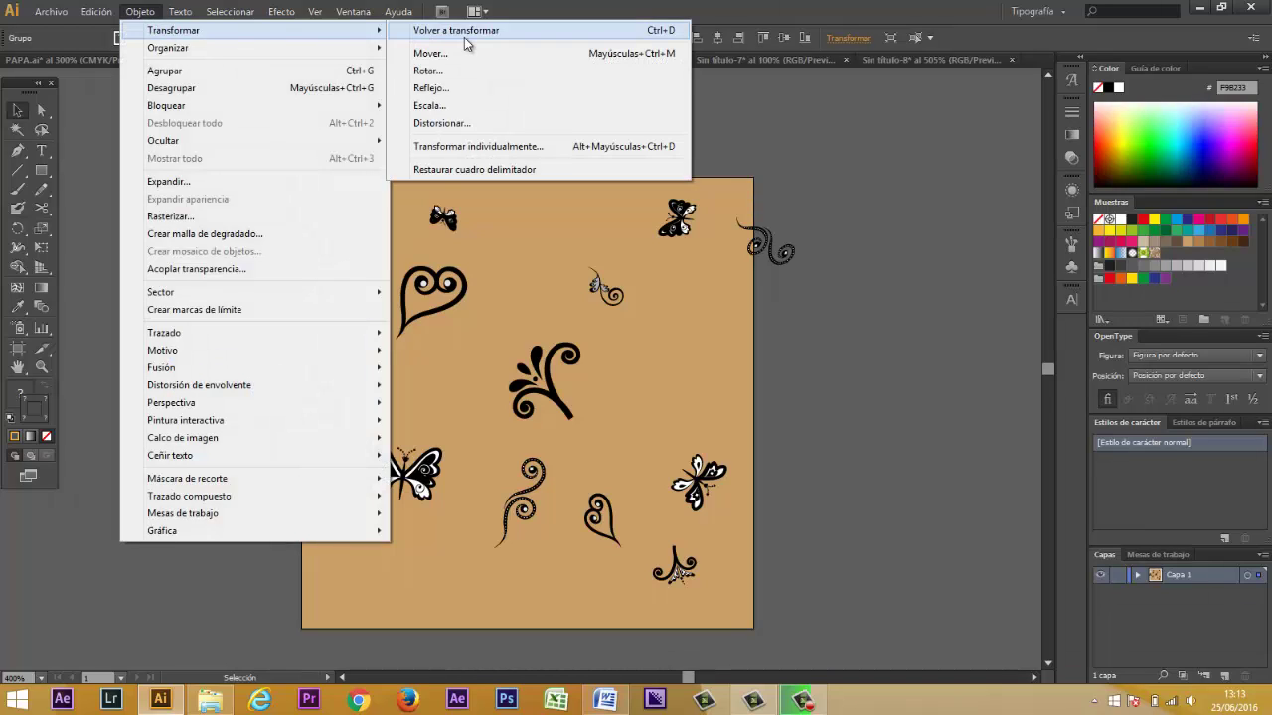
pyautogui.click(466, 54)
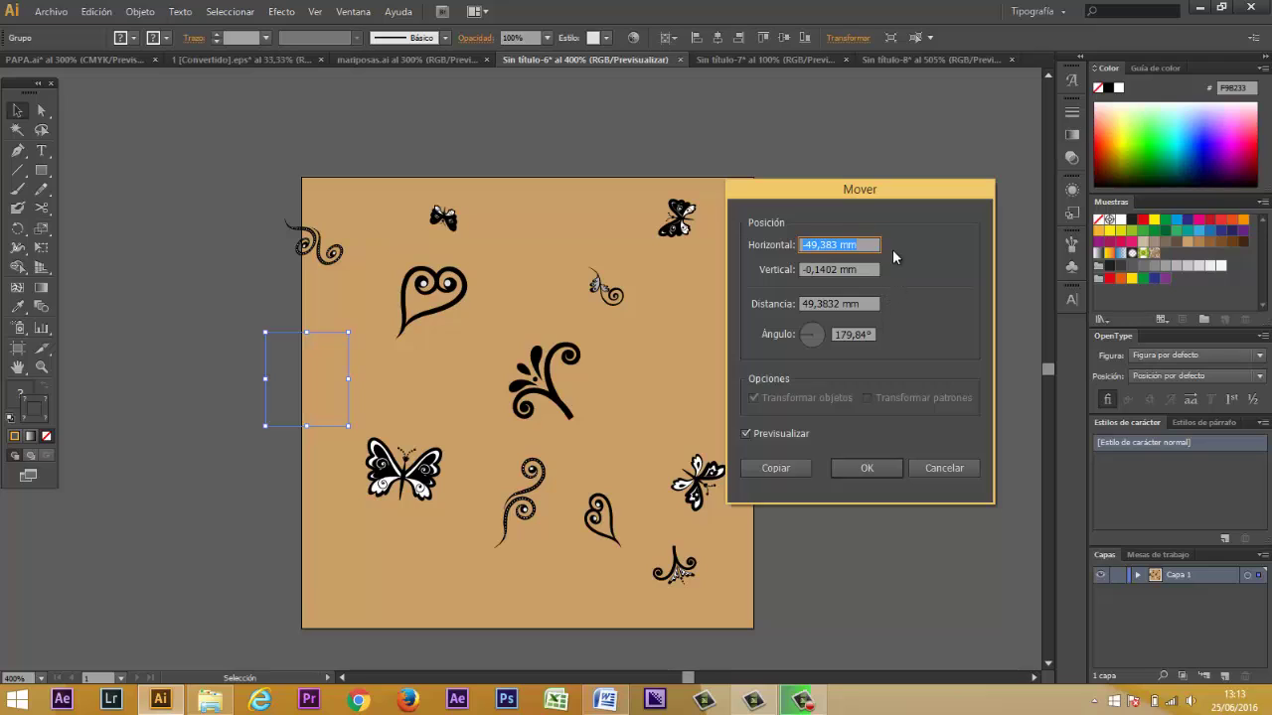
pyautogui.write('0')
pyautogui.press('Tab')
pyautogui.write('0')
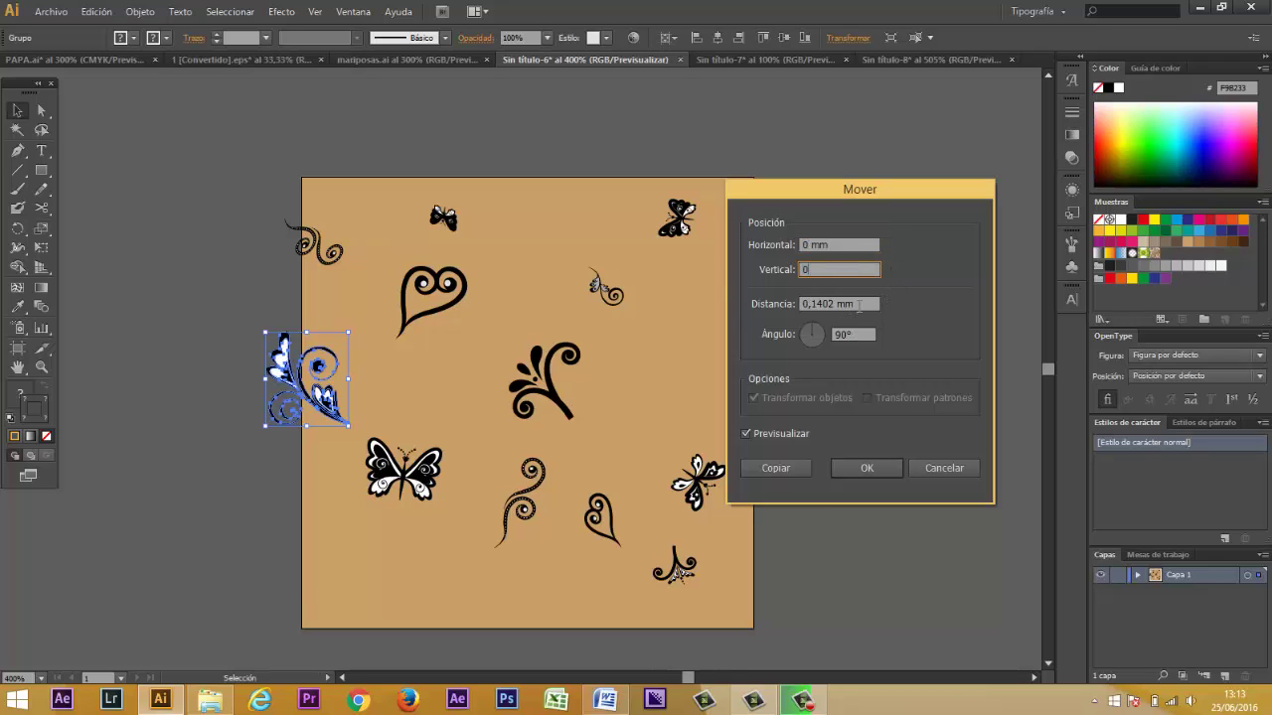
pyautogui.press('Tab')
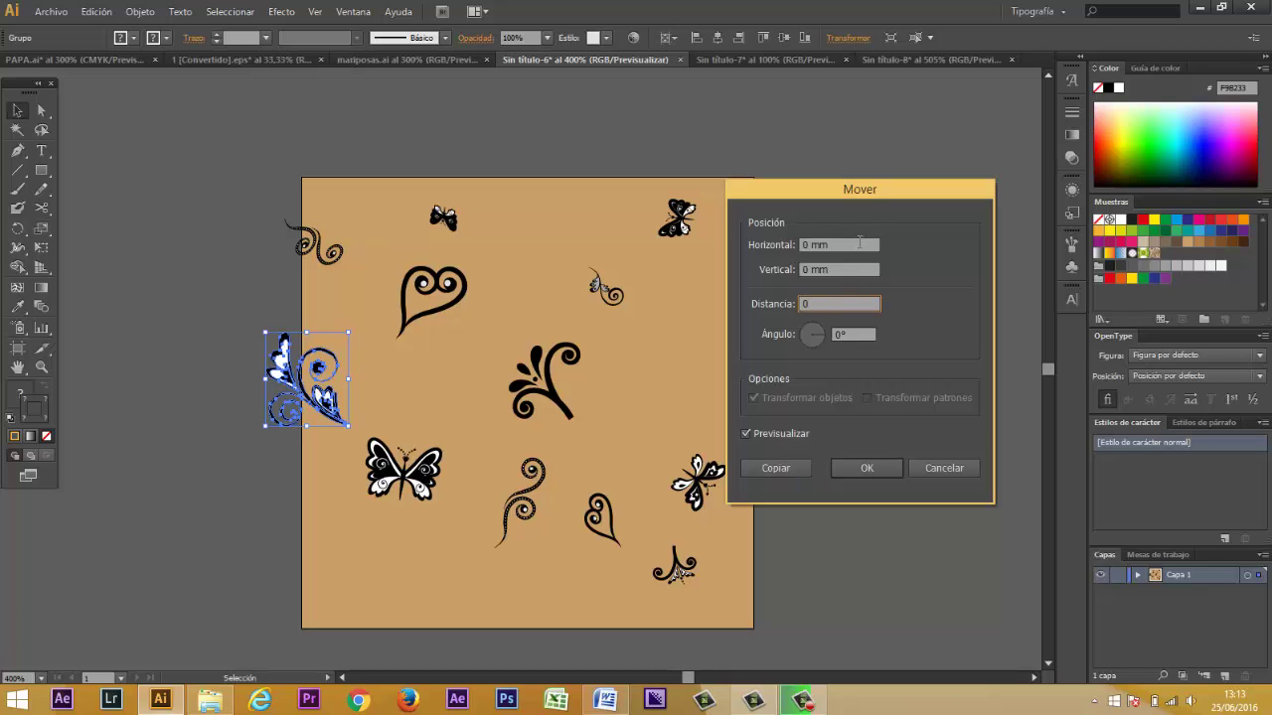
pyautogui.click(859, 245)
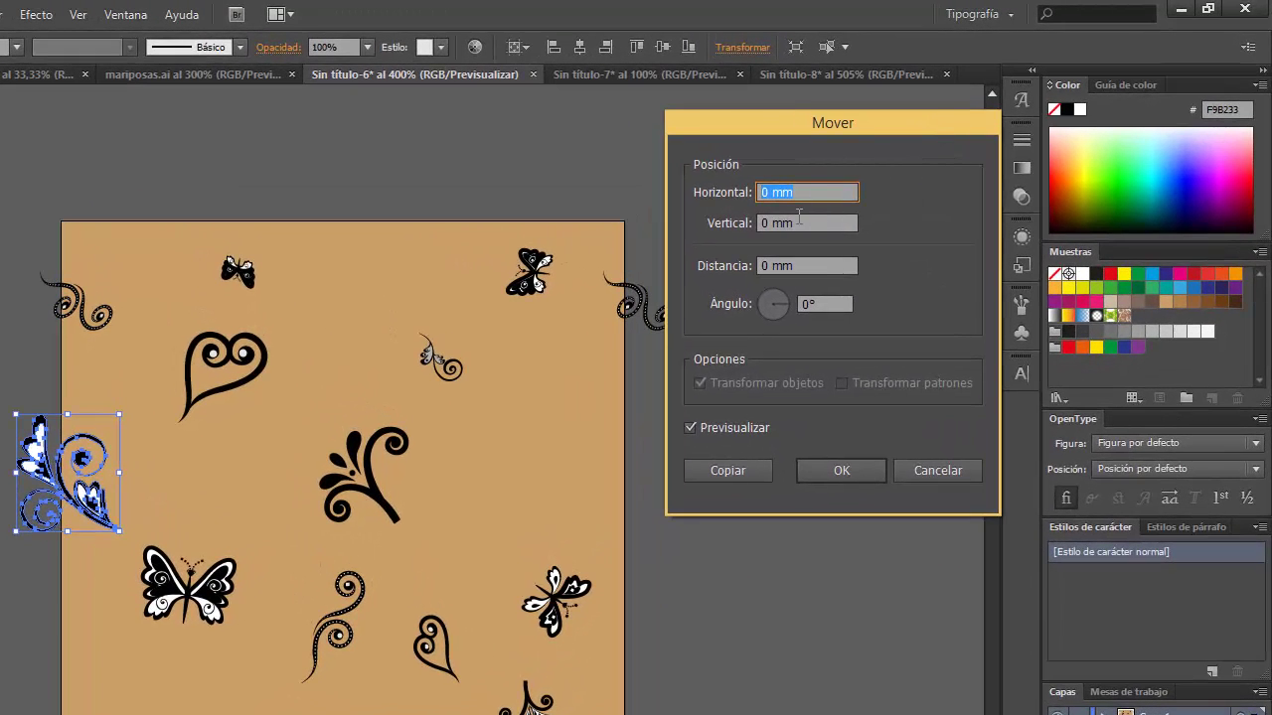
pyautogui.write('50')
pyautogui.click(852, 222)
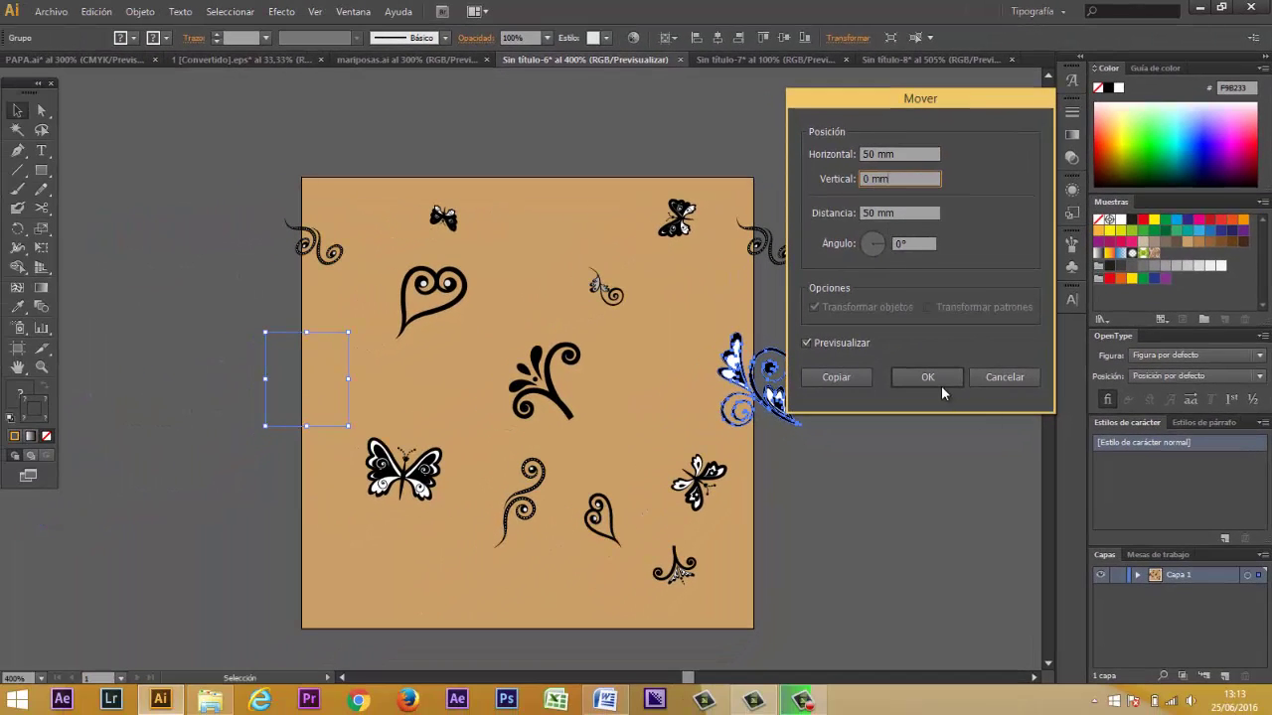
pyautogui.click(835, 378)
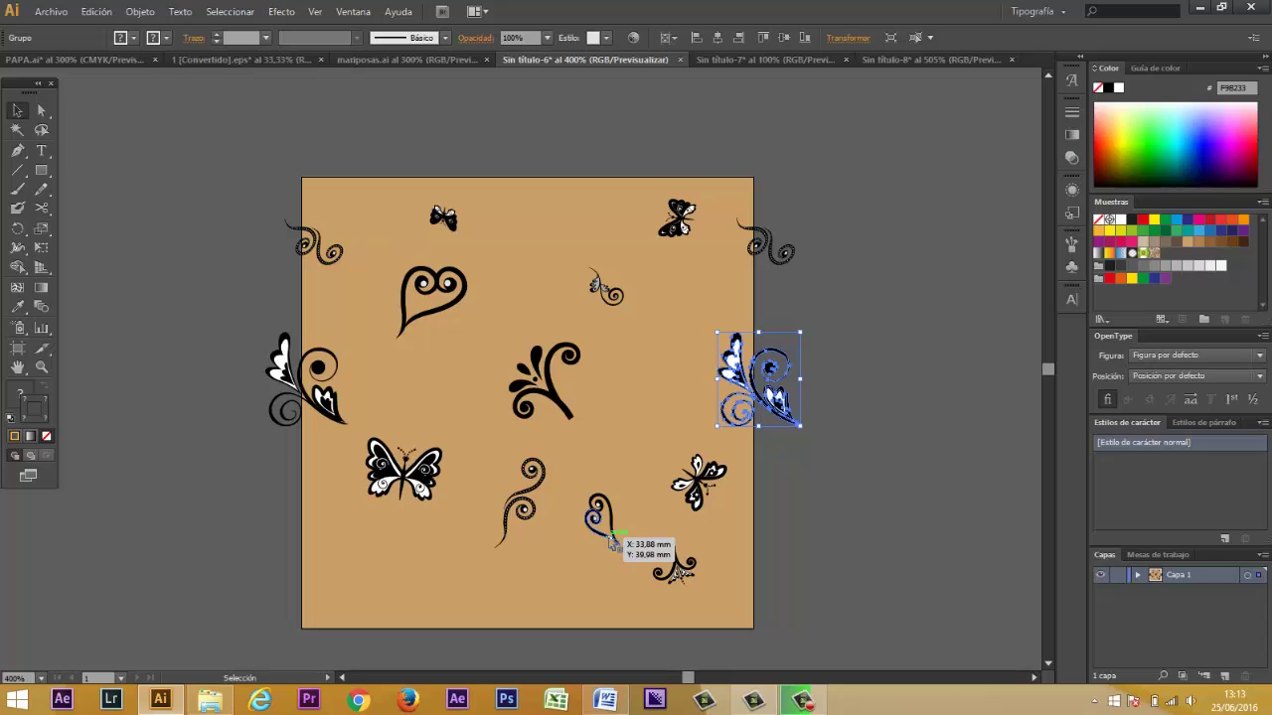
# Step: Duplicate the flourish to the top edge, copy it 50 mm down, and move the teardrop swirl bottom-left
pyautogui.click(559, 408)
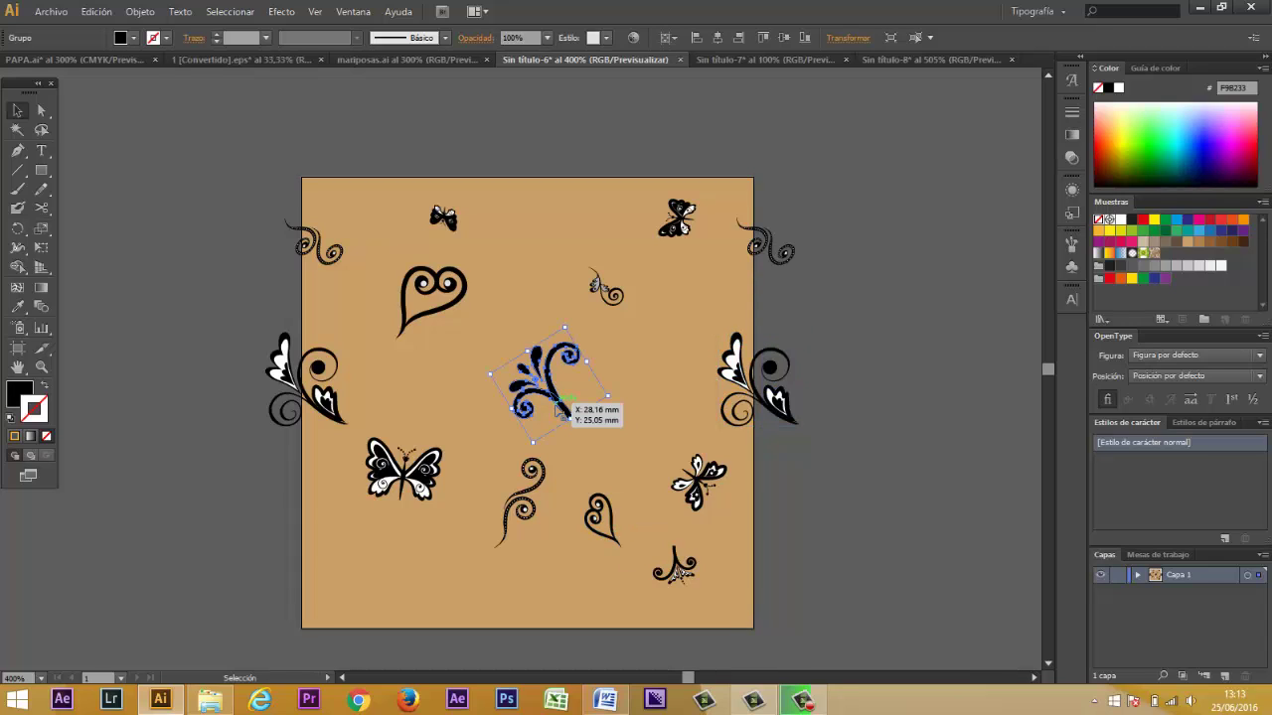
pyautogui.moveTo(564, 407); pyautogui.dragTo(541, 164)
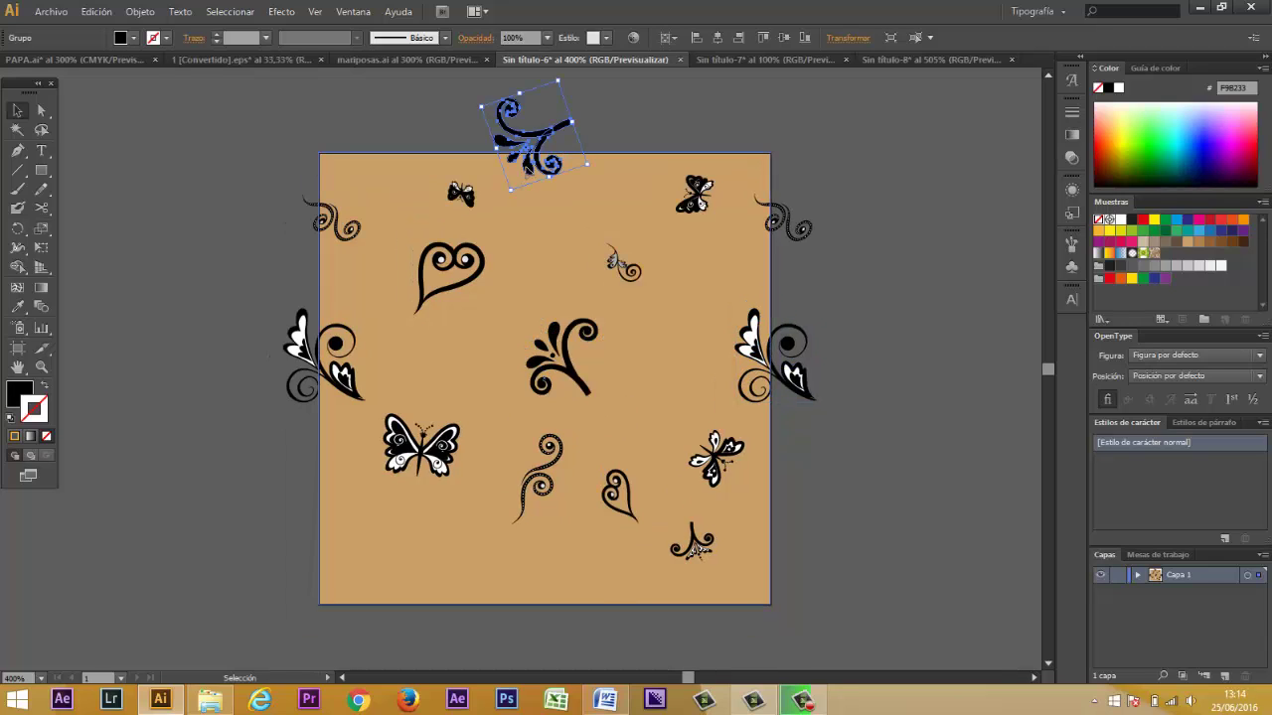
pyautogui.click(140, 12)
pyautogui.moveTo(174, 30)
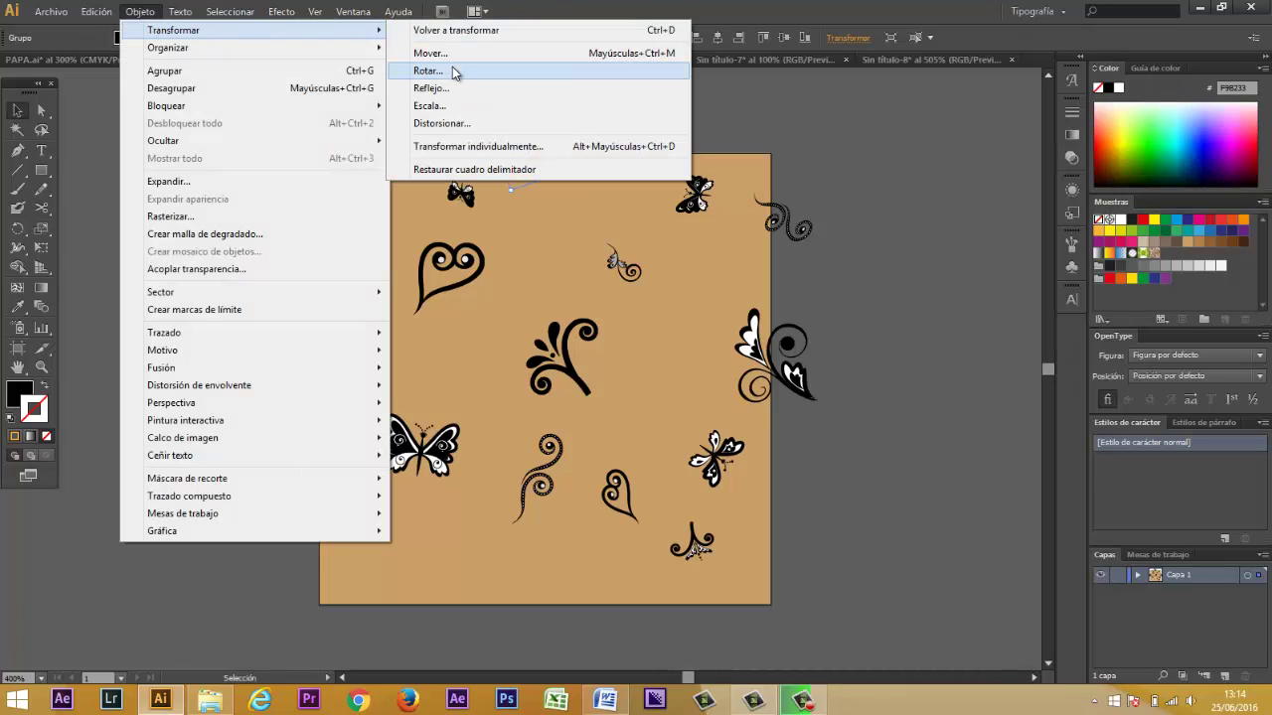
pyautogui.click(452, 53)
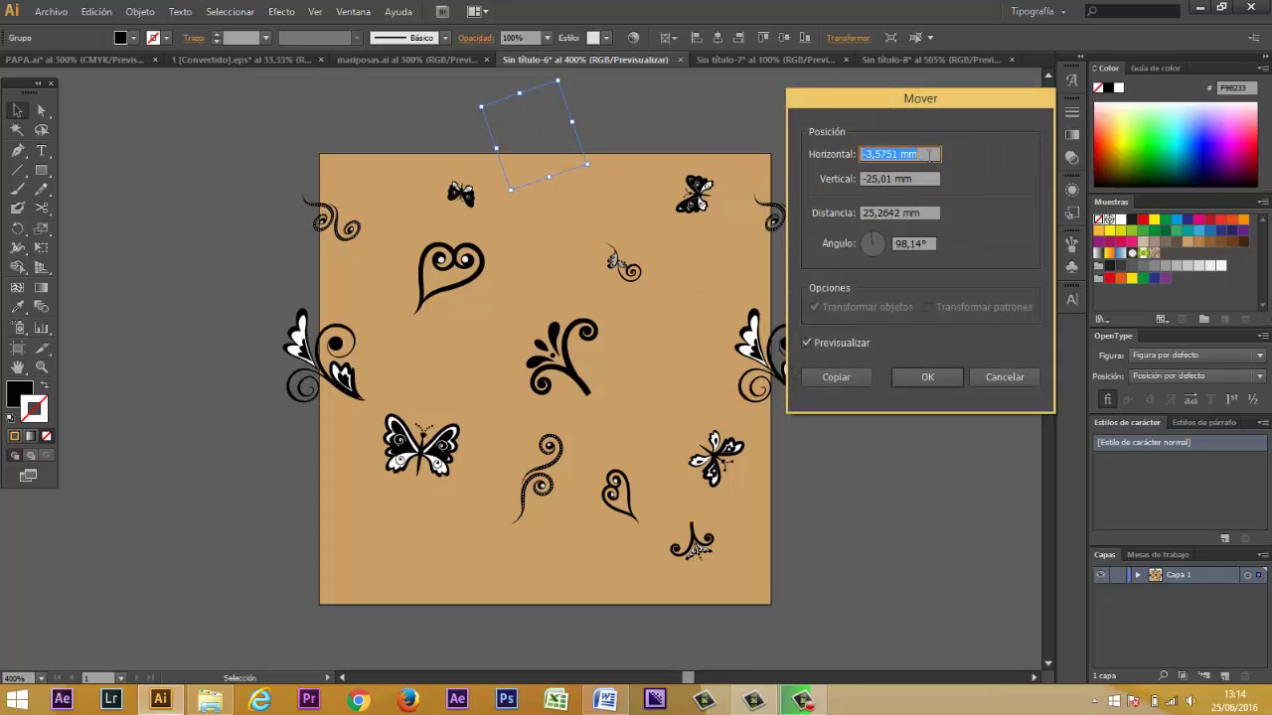
pyautogui.write('0')
pyautogui.press('Tab')
pyautogui.write('0')
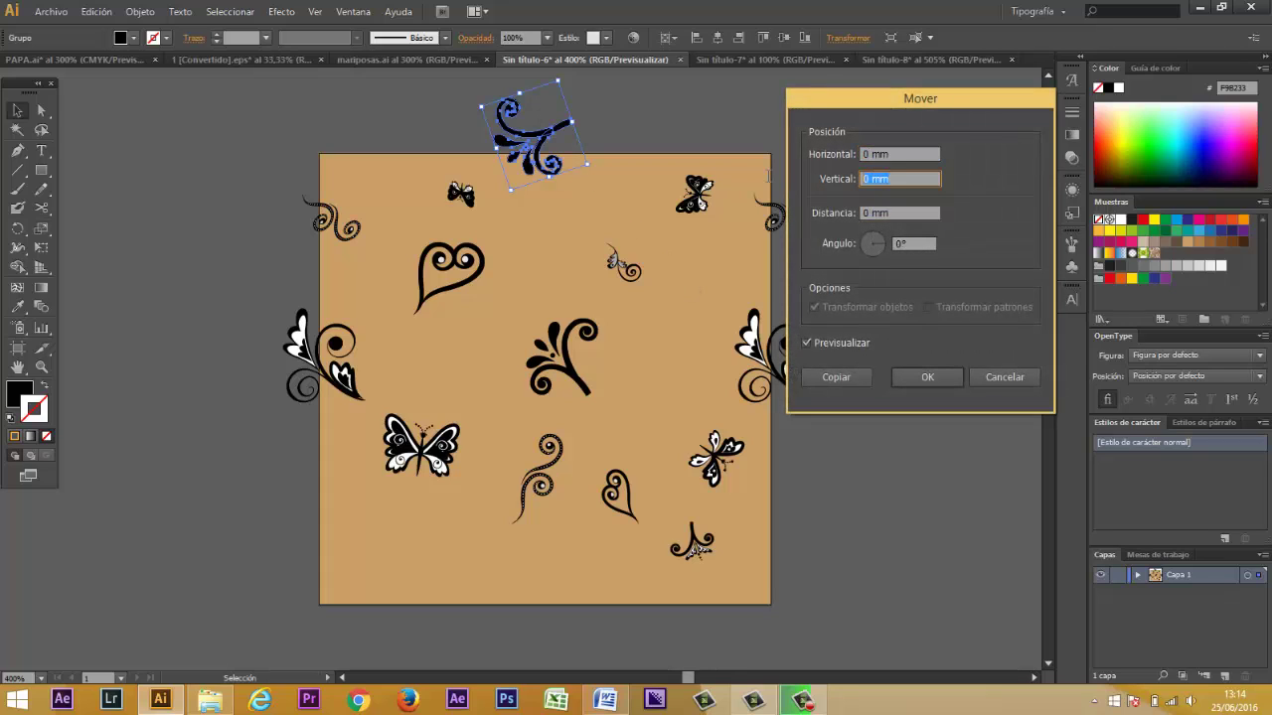
pyautogui.write('50')
pyautogui.press('Tab')
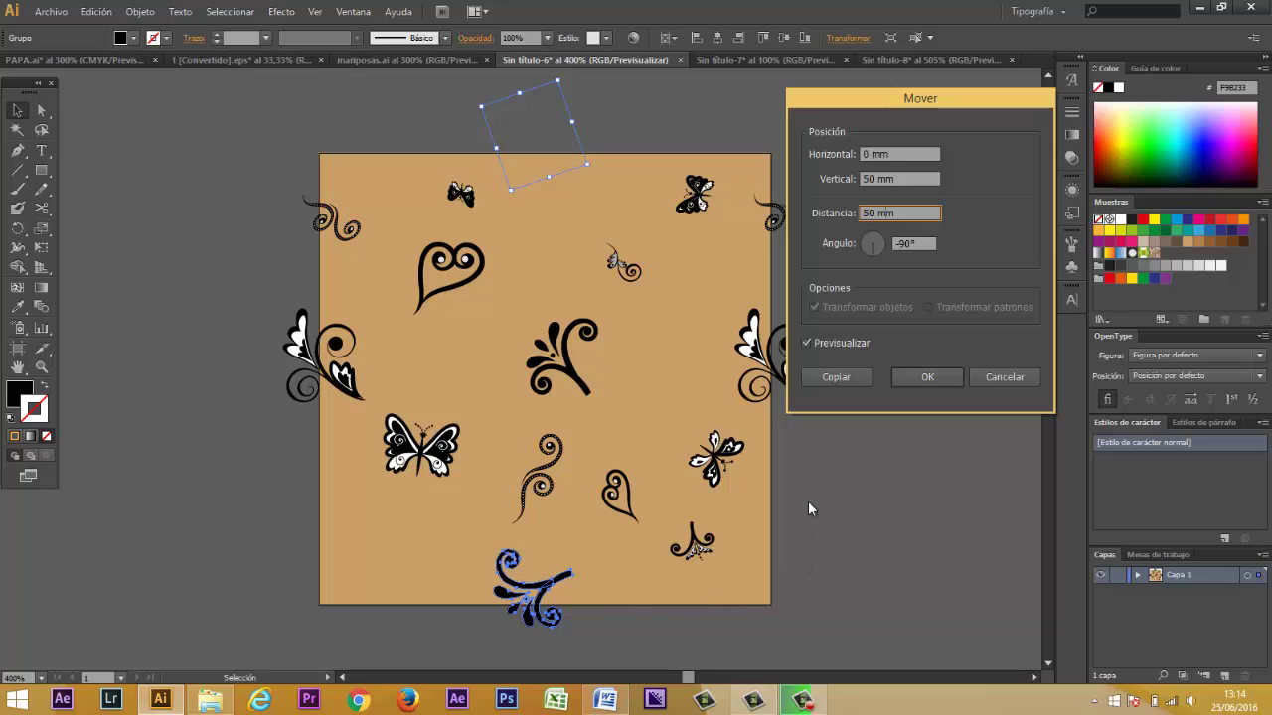
pyautogui.click(837, 379)
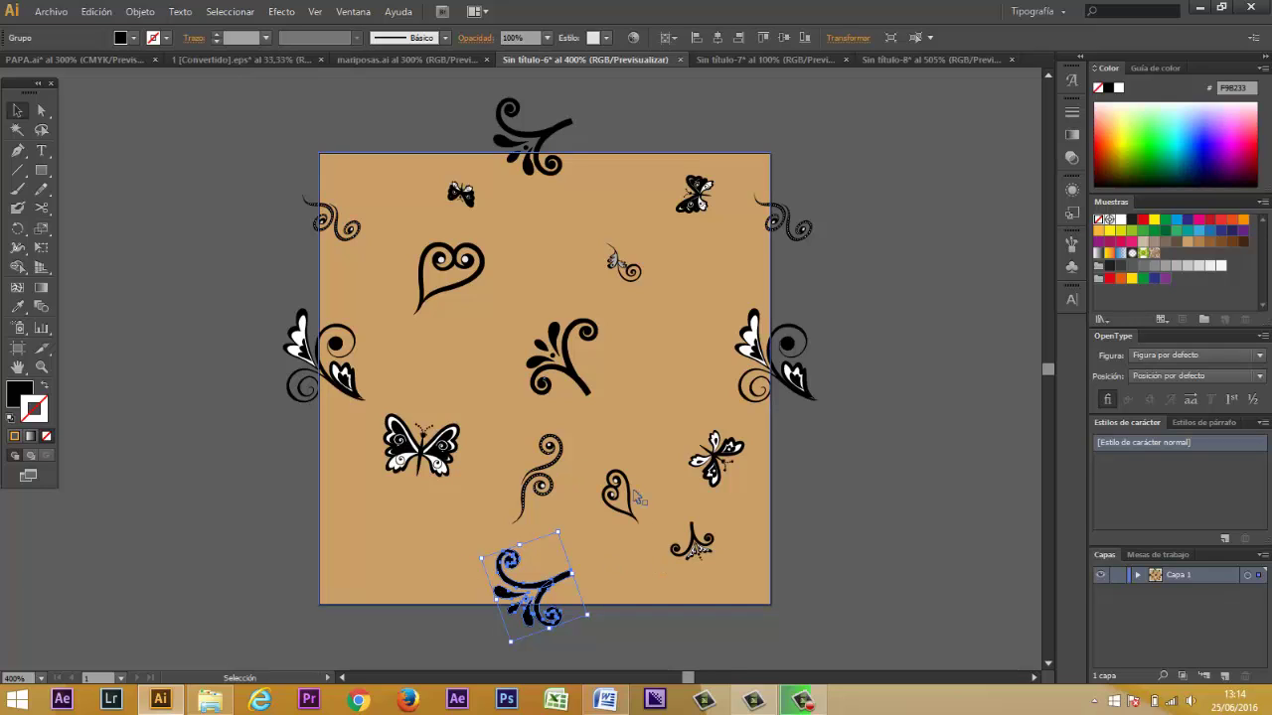
pyautogui.moveTo(637, 512); pyautogui.dragTo(632, 518)
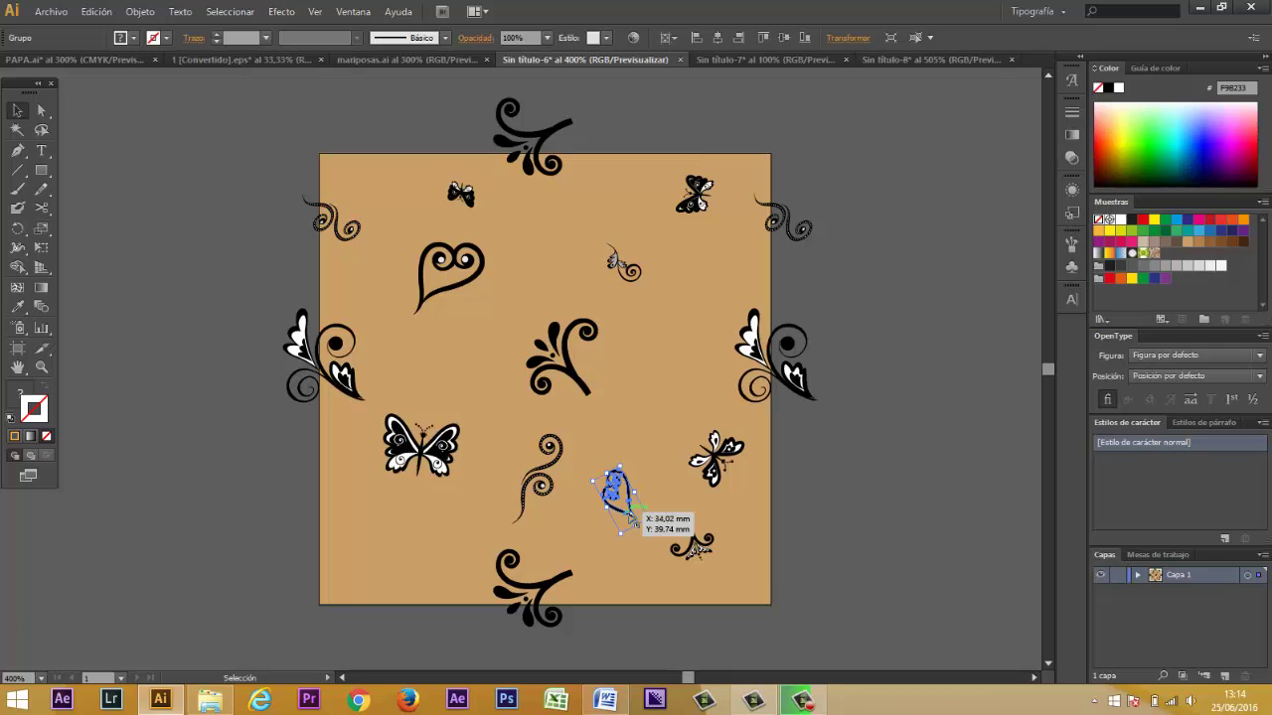
pyautogui.moveTo(632, 516); pyautogui.dragTo(326, 636)
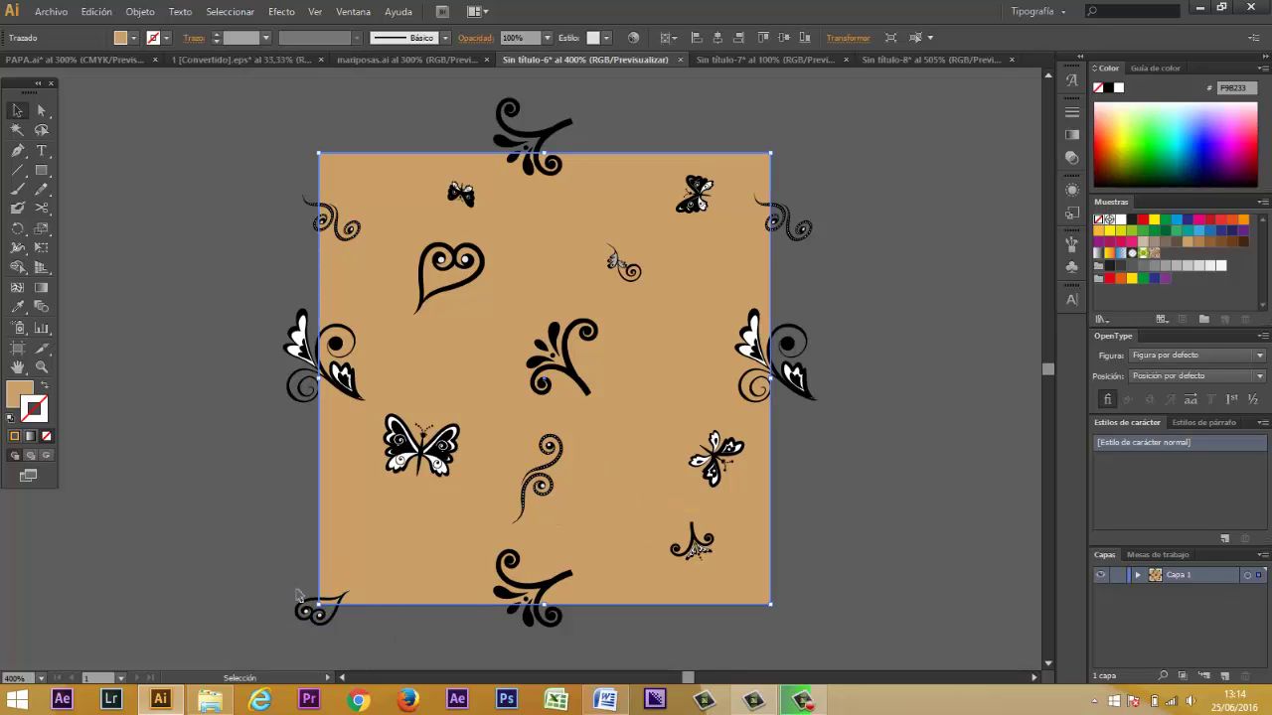
# Step: Copy the bottom-left corner swirl 50 mm to the right
pyautogui.click(306, 610)
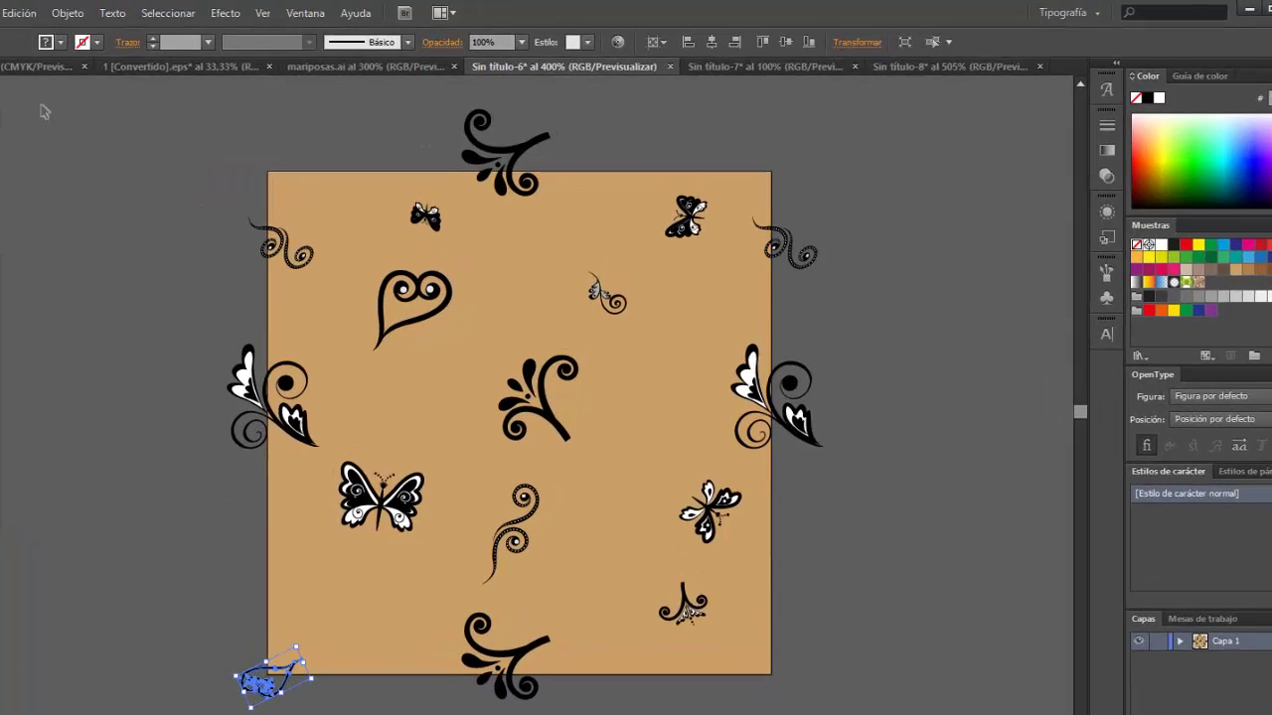
pyautogui.click(4, 14)
pyautogui.moveTo(104, 22)
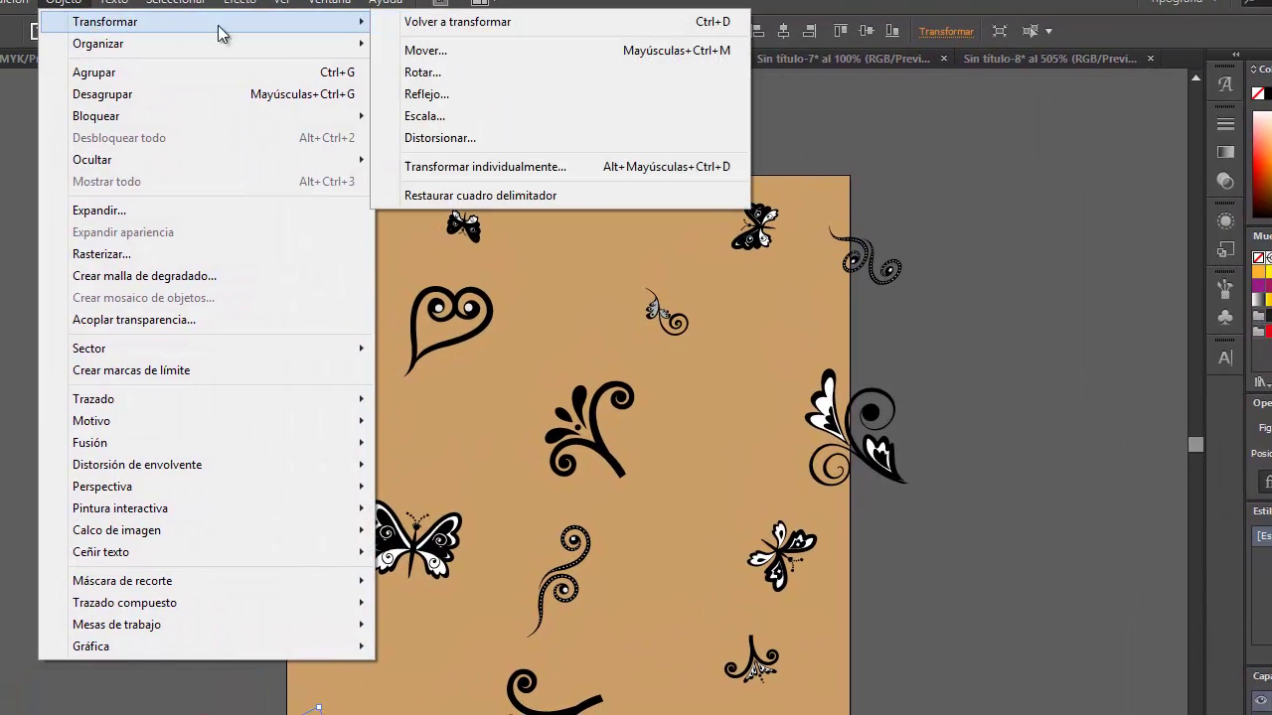
pyautogui.click(427, 51)
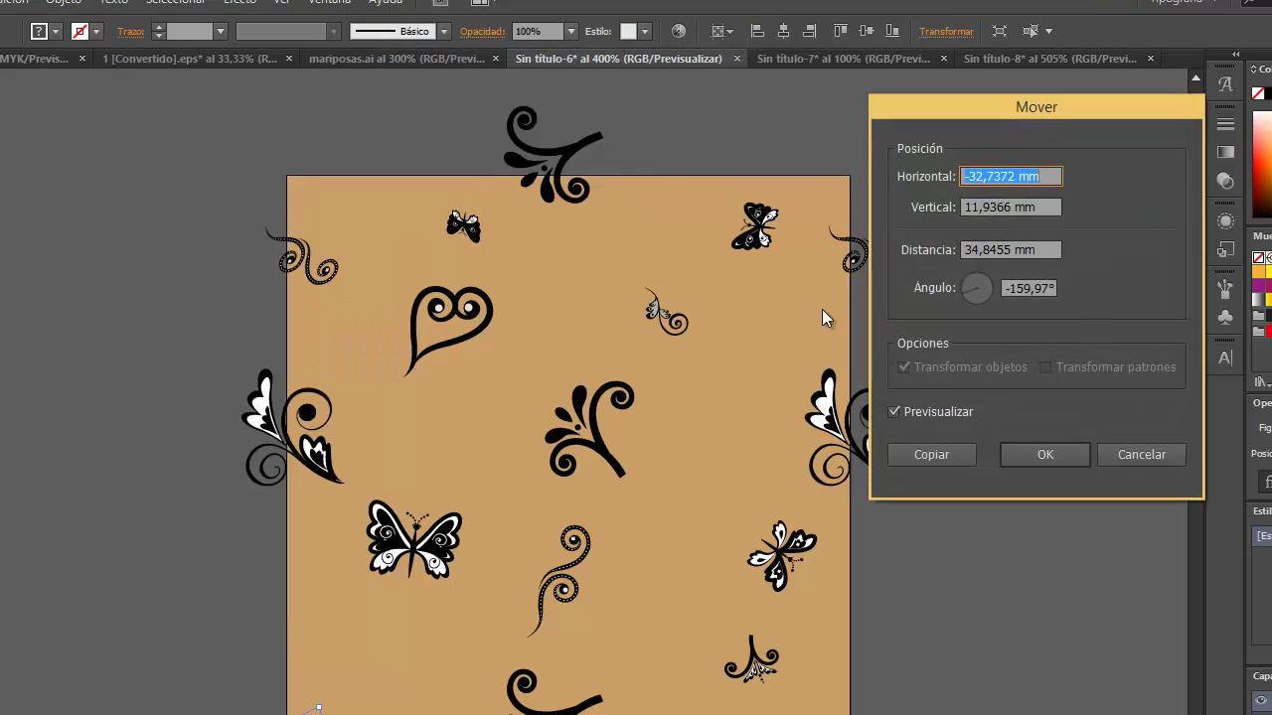
pyautogui.write('0')
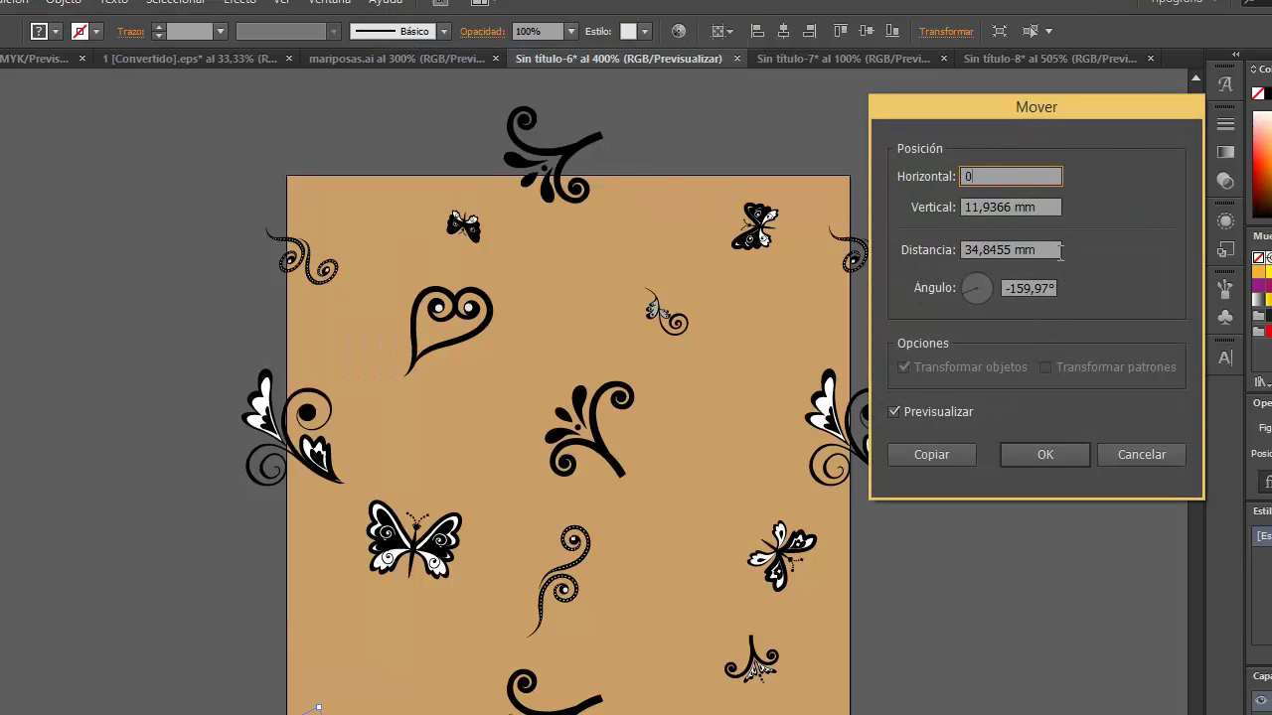
pyautogui.press('Tab')
pyautogui.write('0')
pyautogui.press('Tab')
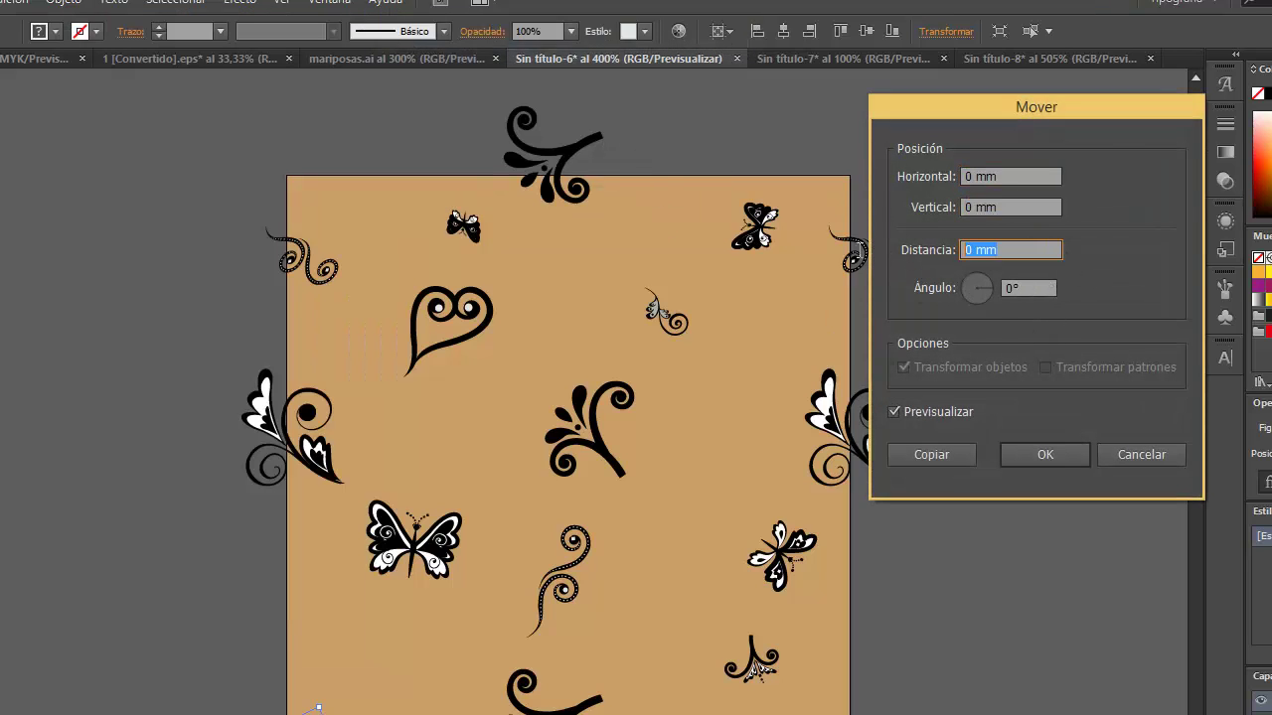
pyautogui.click(962, 69)
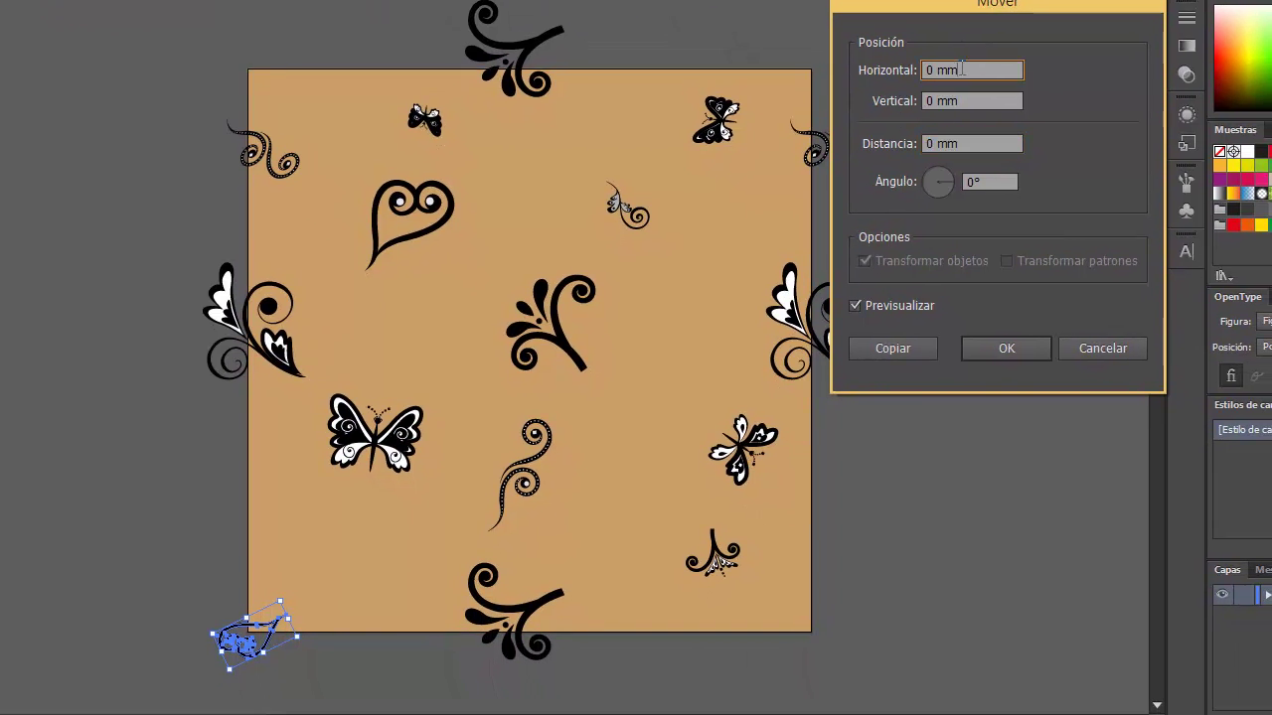
pyautogui.moveTo(948, 68); pyautogui.dragTo(899, 62)
pyautogui.write('50')
pyautogui.click(974, 101)
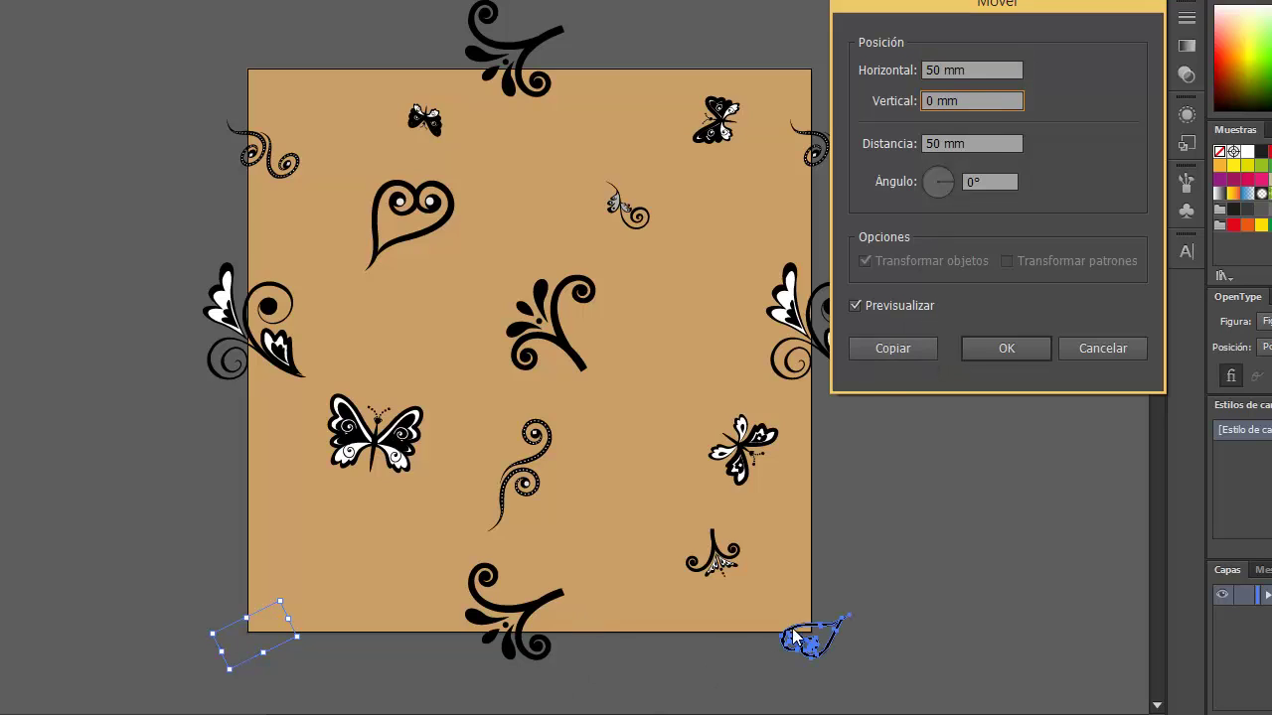
pyautogui.click(883, 349)
# Step: Copy both bottom corner swirls -50 mm vertically to the top corners, then select all tile artwork
pyautogui.click(808, 635)
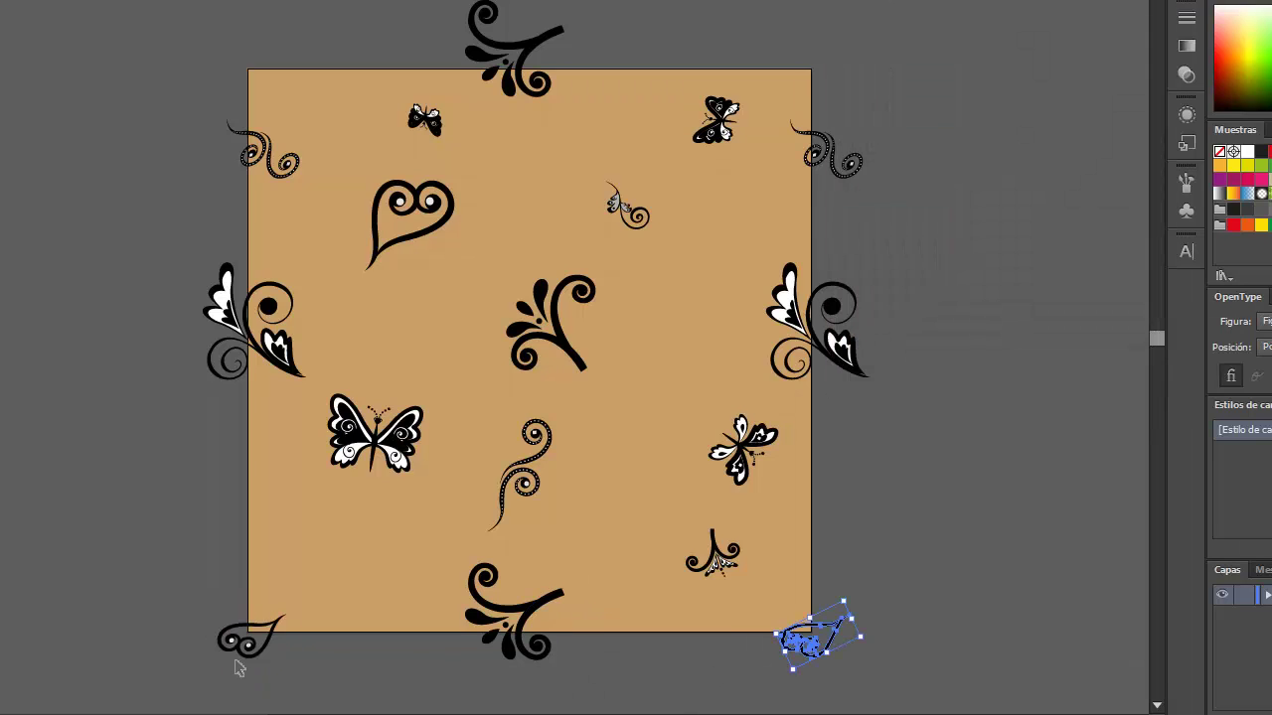
pyautogui.click(250, 655)
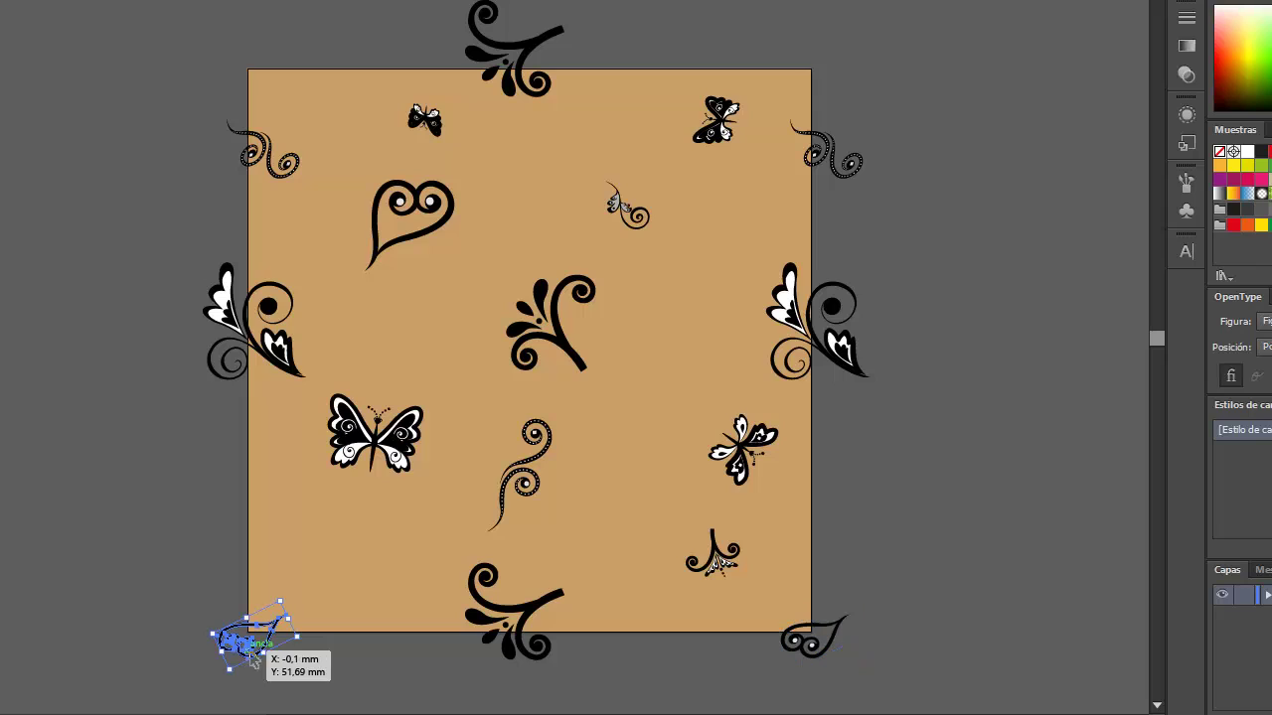
pyautogui.keyDown('shift'); pyautogui.click(835, 640); pyautogui.keyUp('shift')
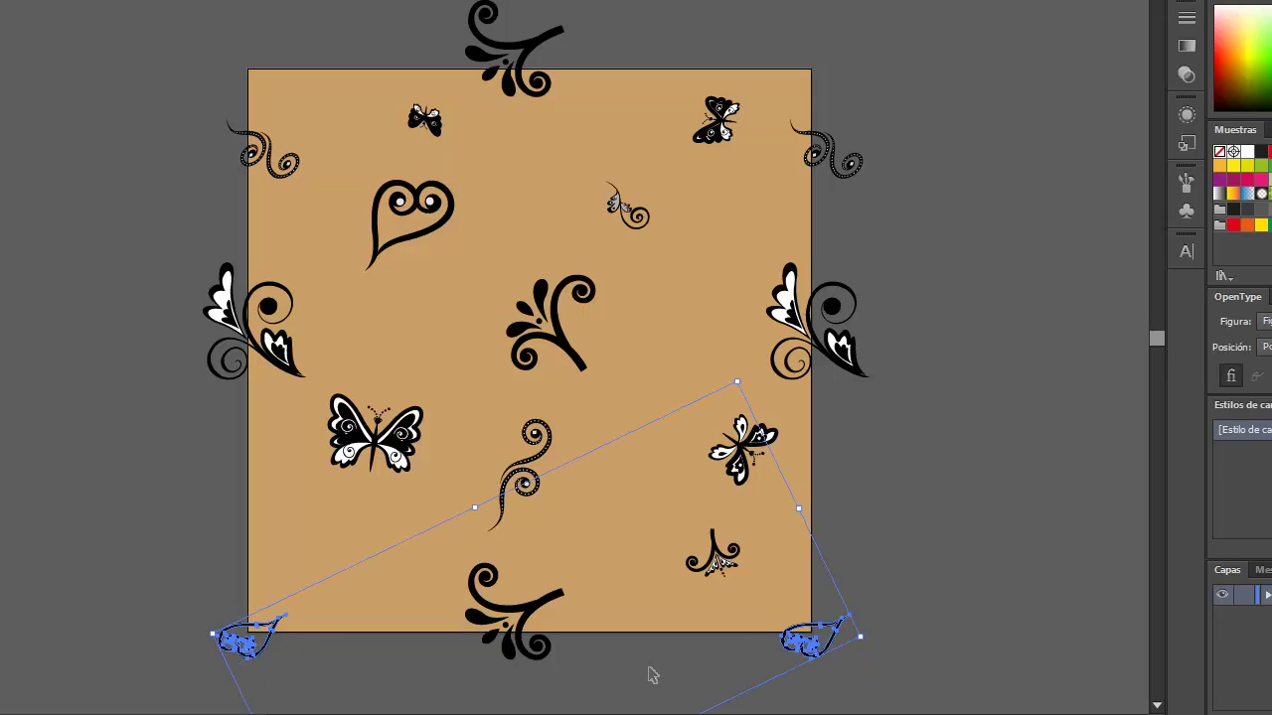
pyautogui.click(70, 0)
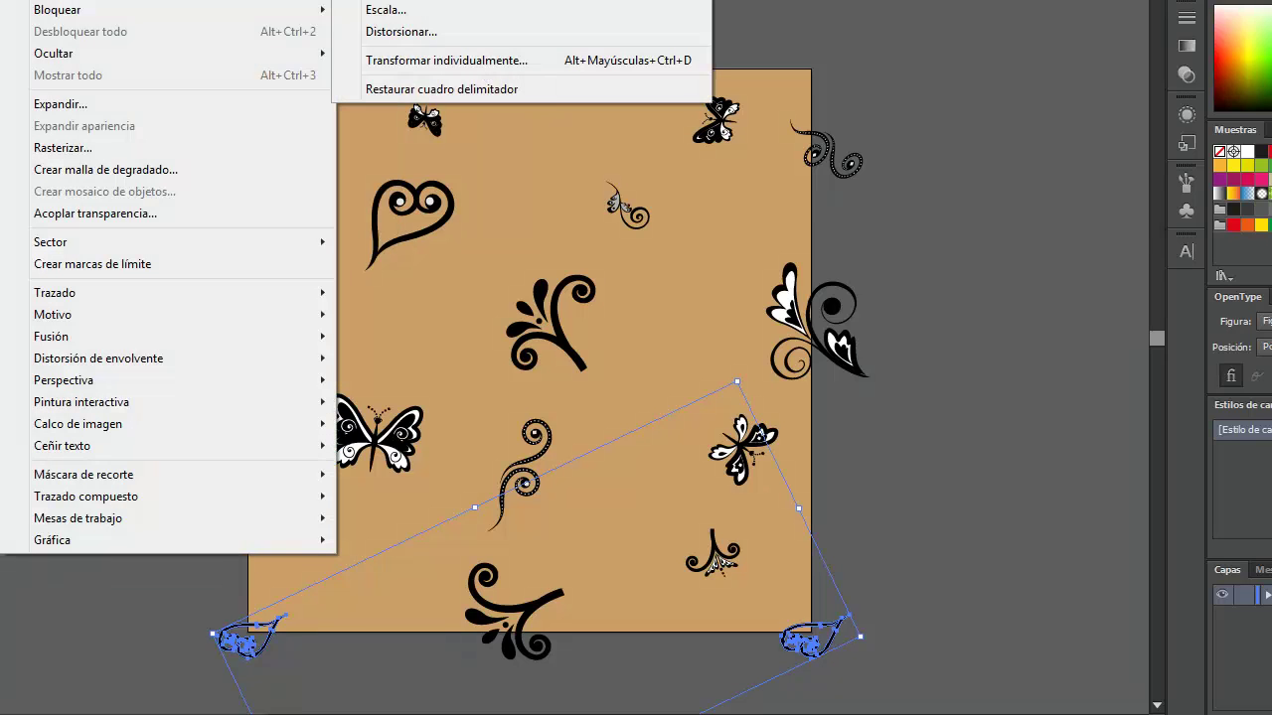
pyautogui.click(388, 1)
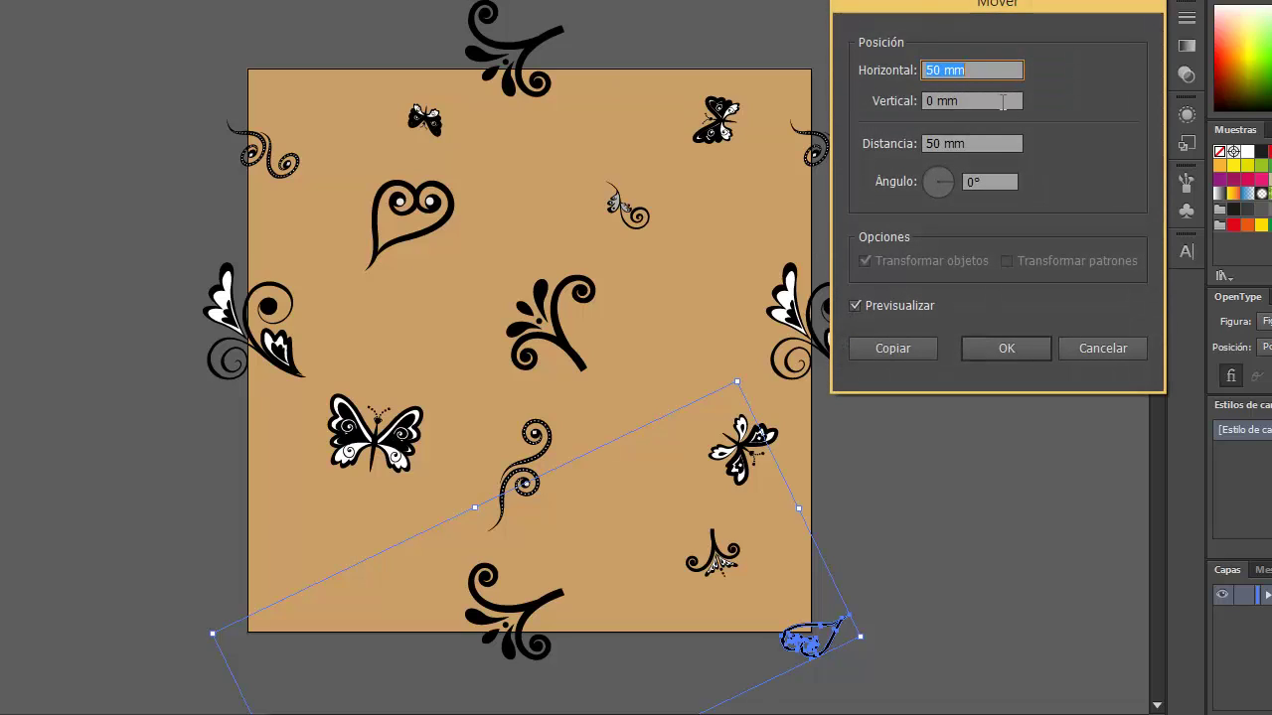
pyautogui.press('Tab')
pyautogui.write('50')
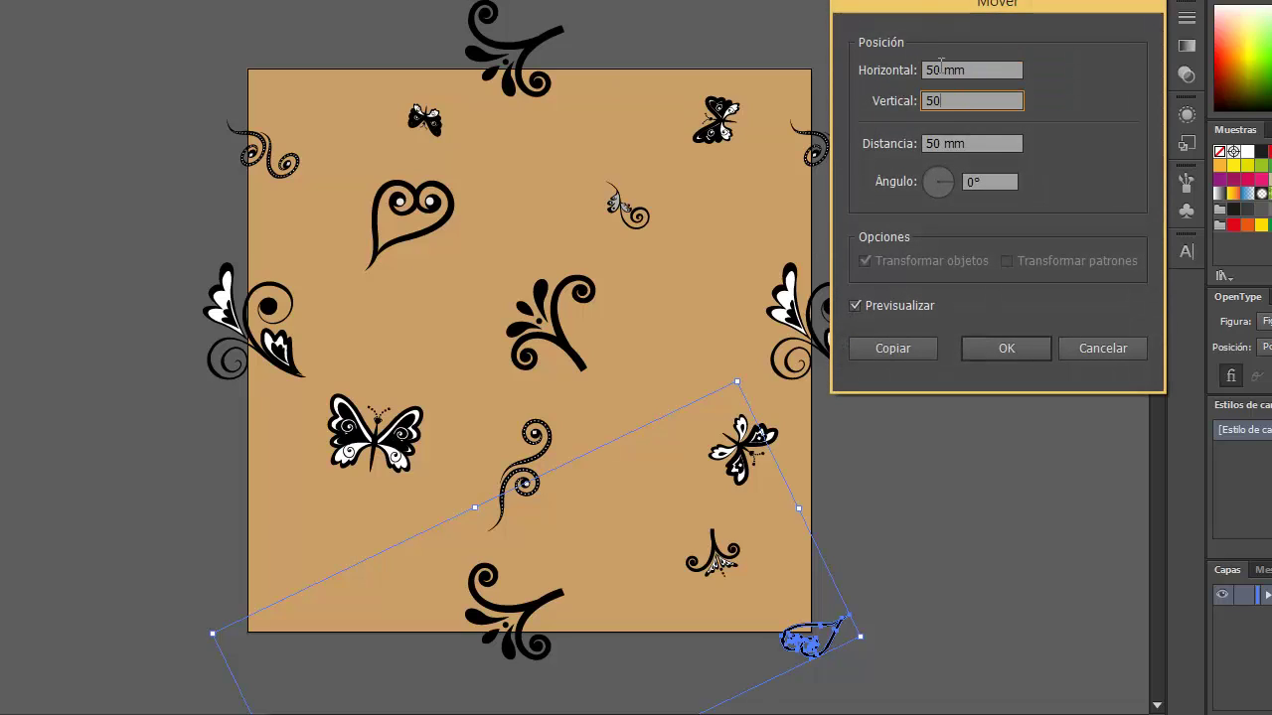
pyautogui.click(983, 70)
pyautogui.write('0')
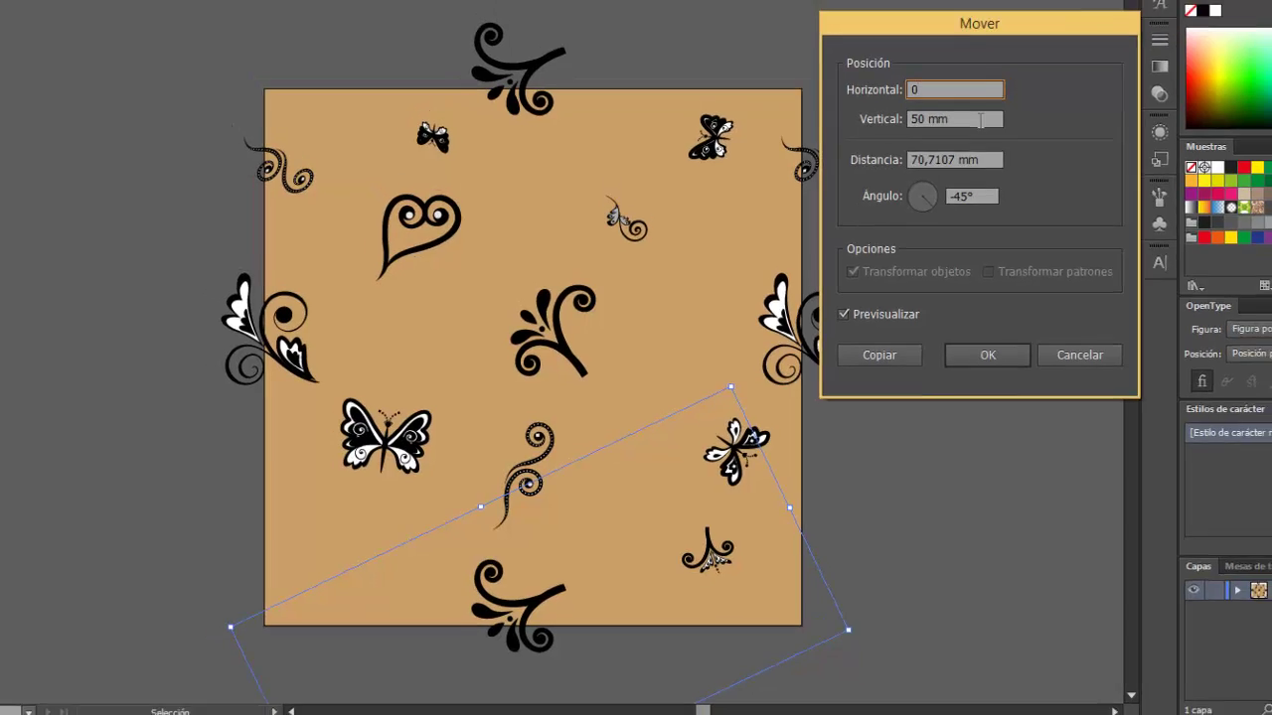
pyautogui.click(981, 119)
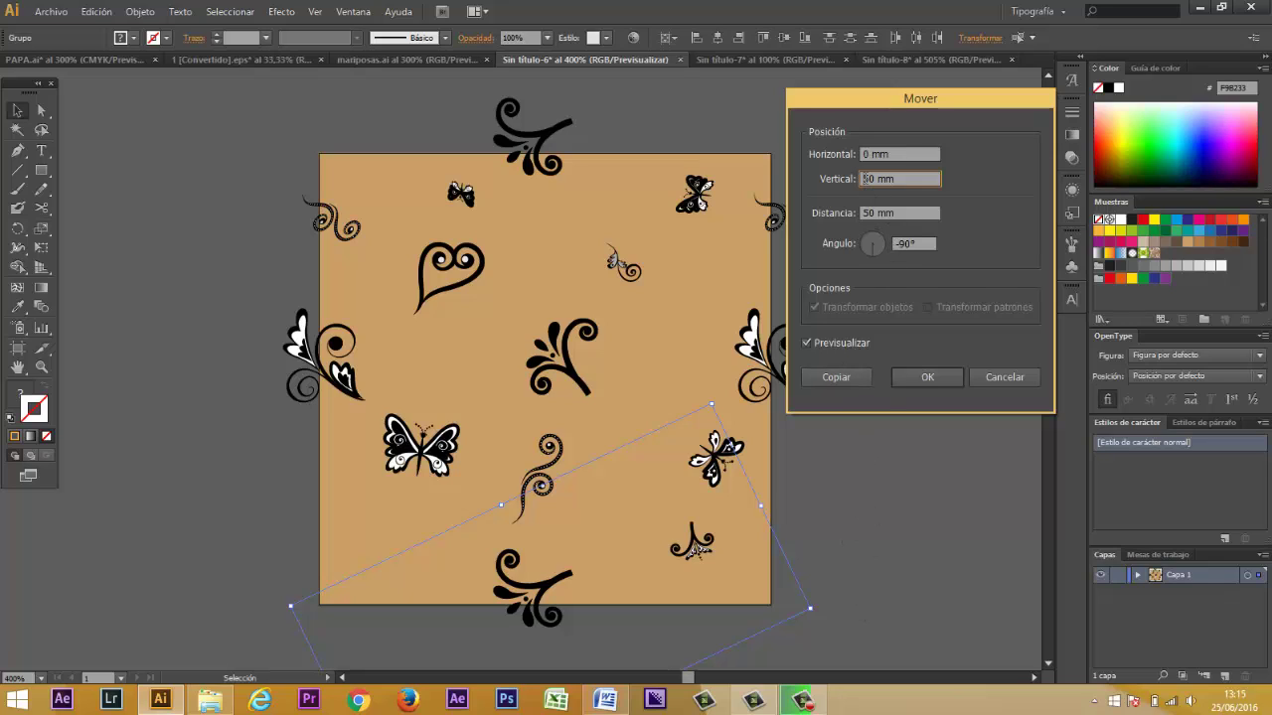
pyautogui.write('-')
pyautogui.click(927, 377)
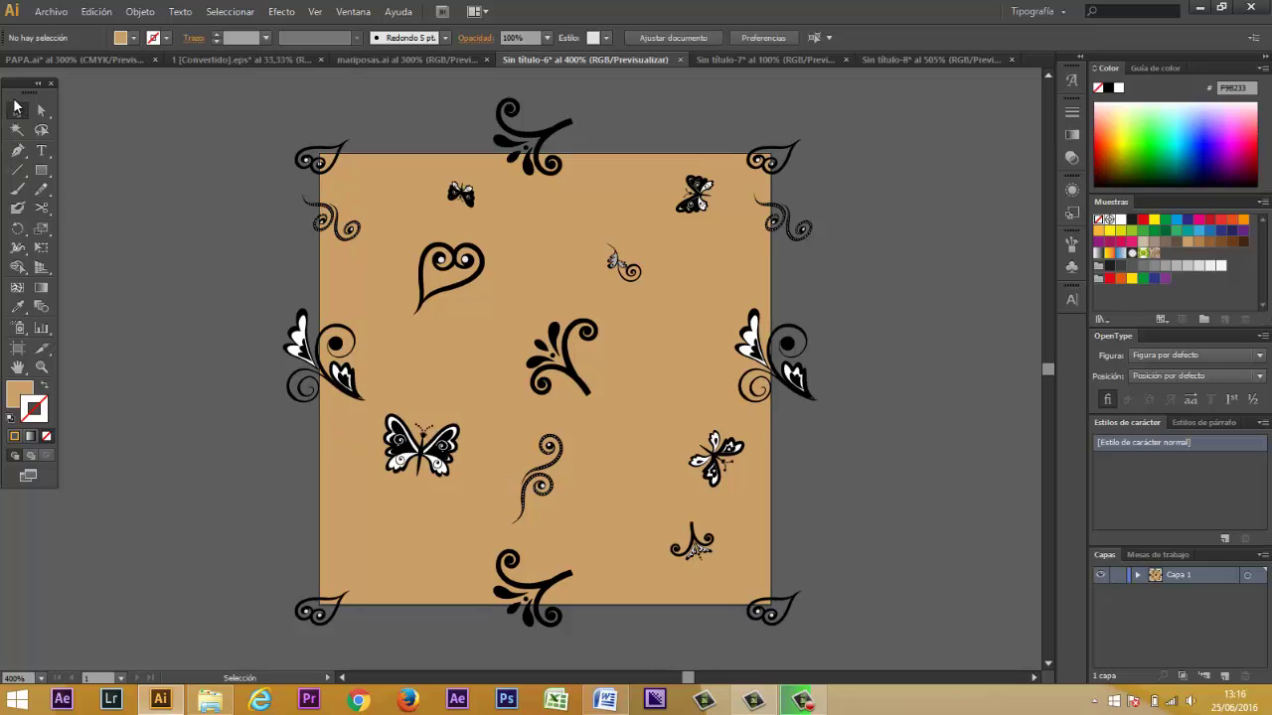
pyautogui.click(15, 106)
pyautogui.moveTo(238, 127); pyautogui.dragTo(860, 630)
# Step: Make a pattern from the selected artwork with a 50 × 50 mm tile and finish editing
pyautogui.click(140, 11)
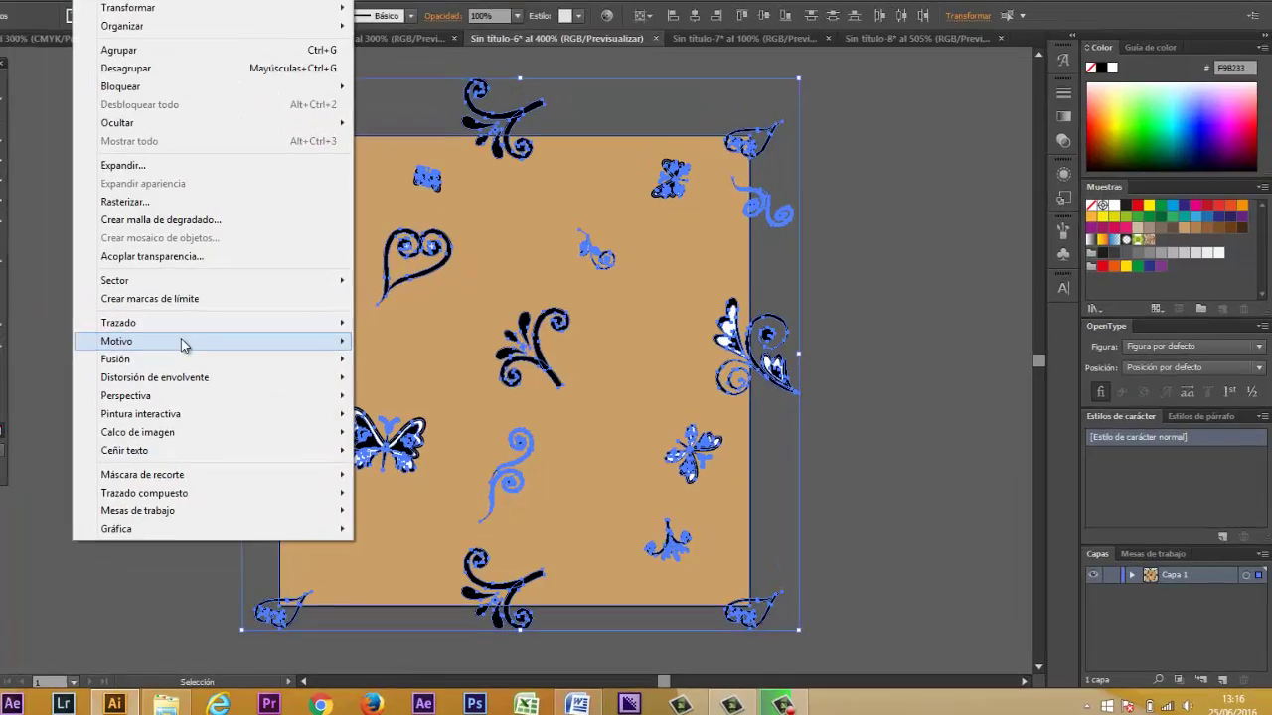
pyautogui.moveTo(183, 341)
pyautogui.click(517, 341)
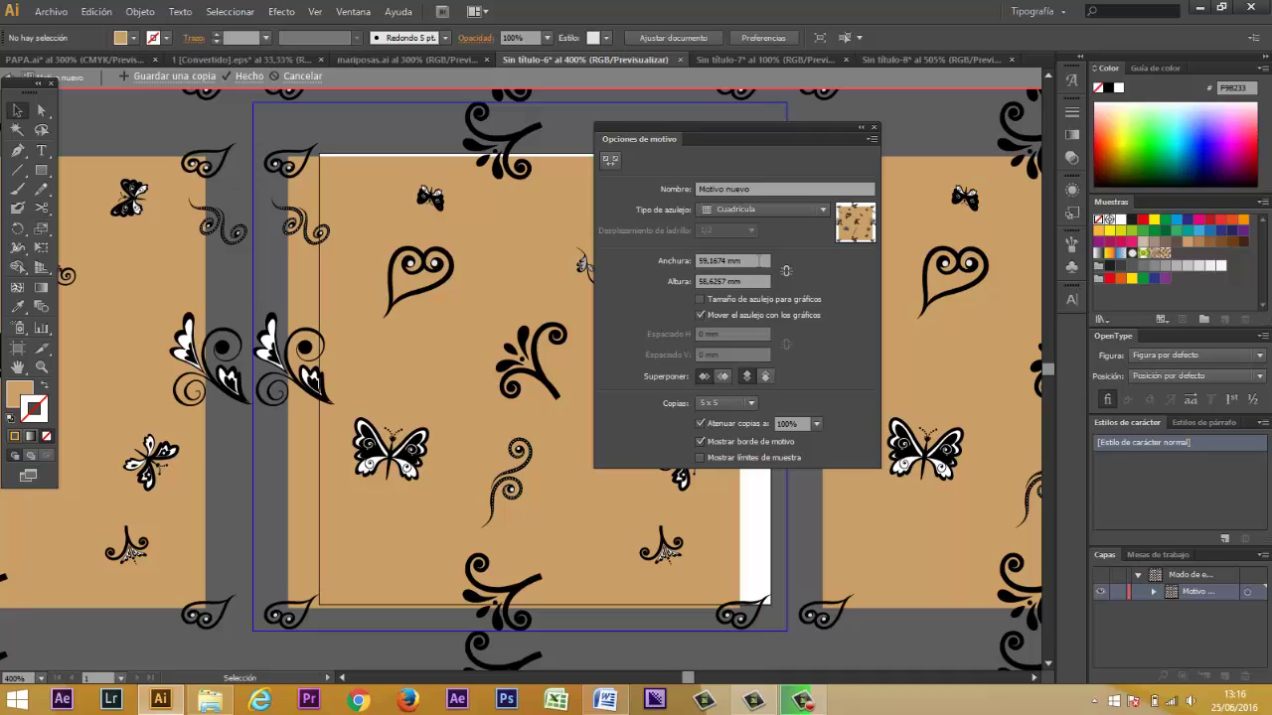
pyautogui.click(725, 261)
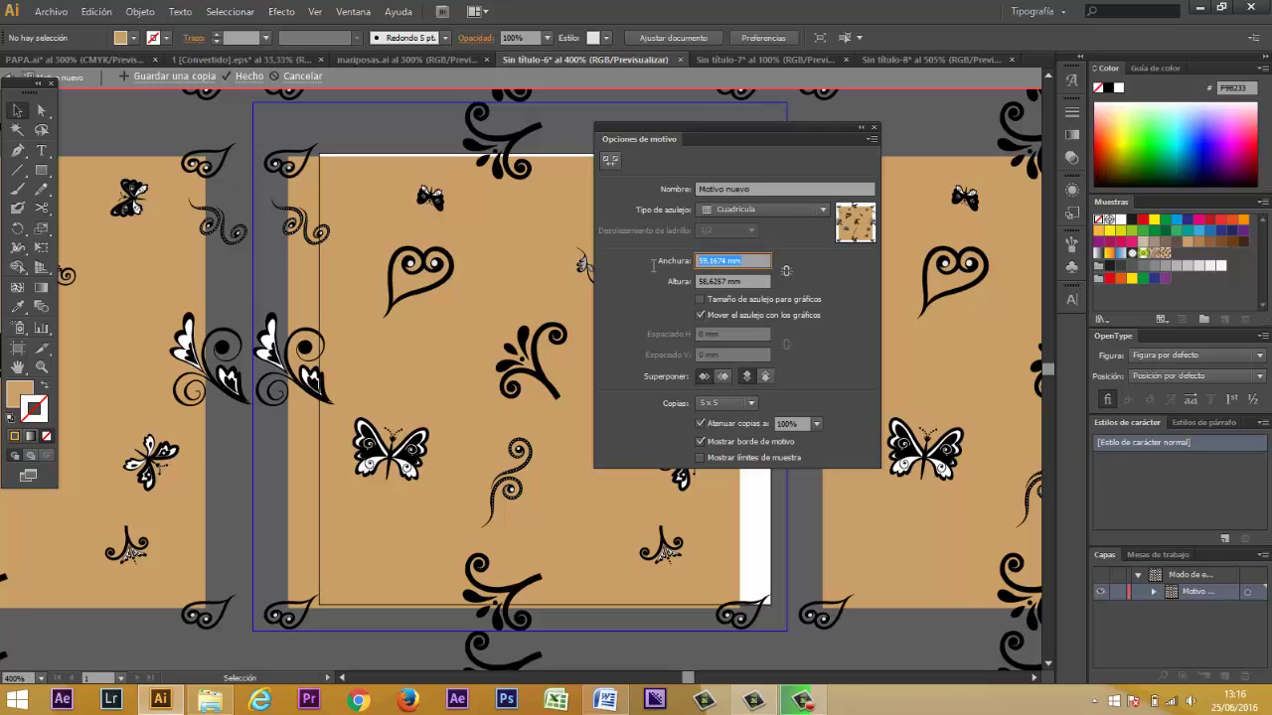
pyautogui.write('50')
pyautogui.press('Tab')
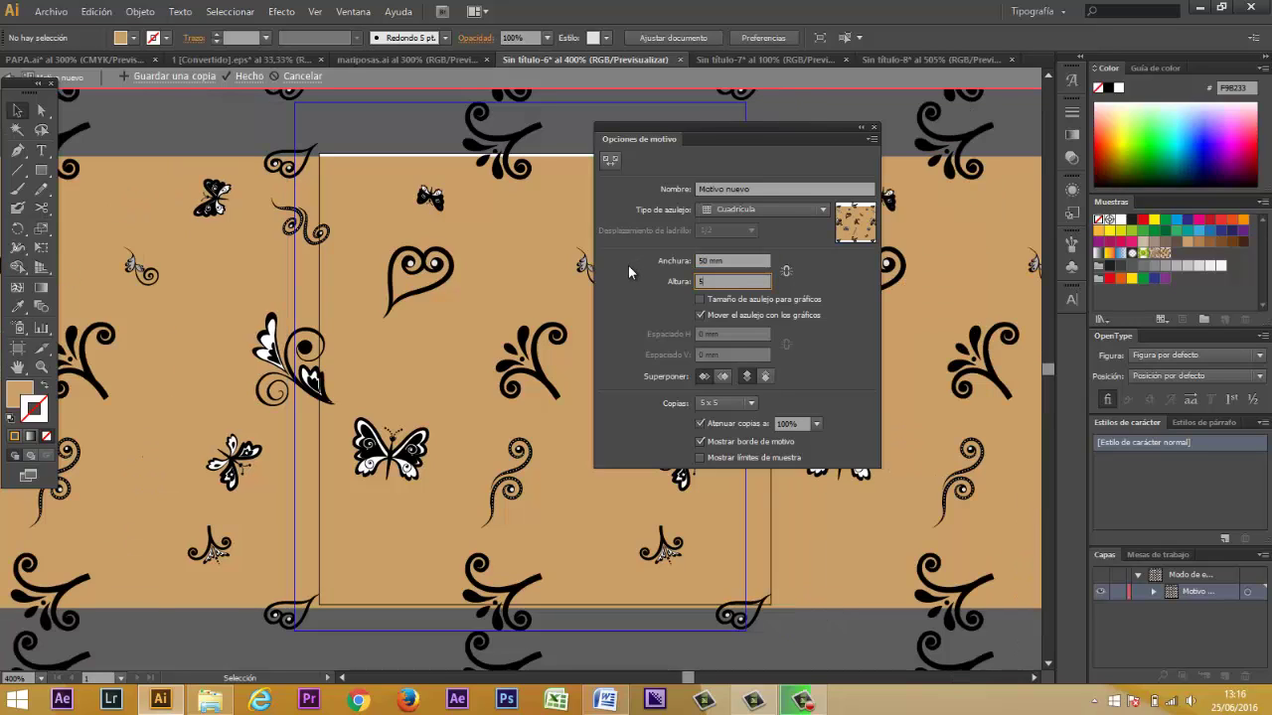
pyautogui.write('50')
pyautogui.press('Delete')
pyautogui.press('Delete')
pyautogui.press('Delete')
pyautogui.press('Tab')
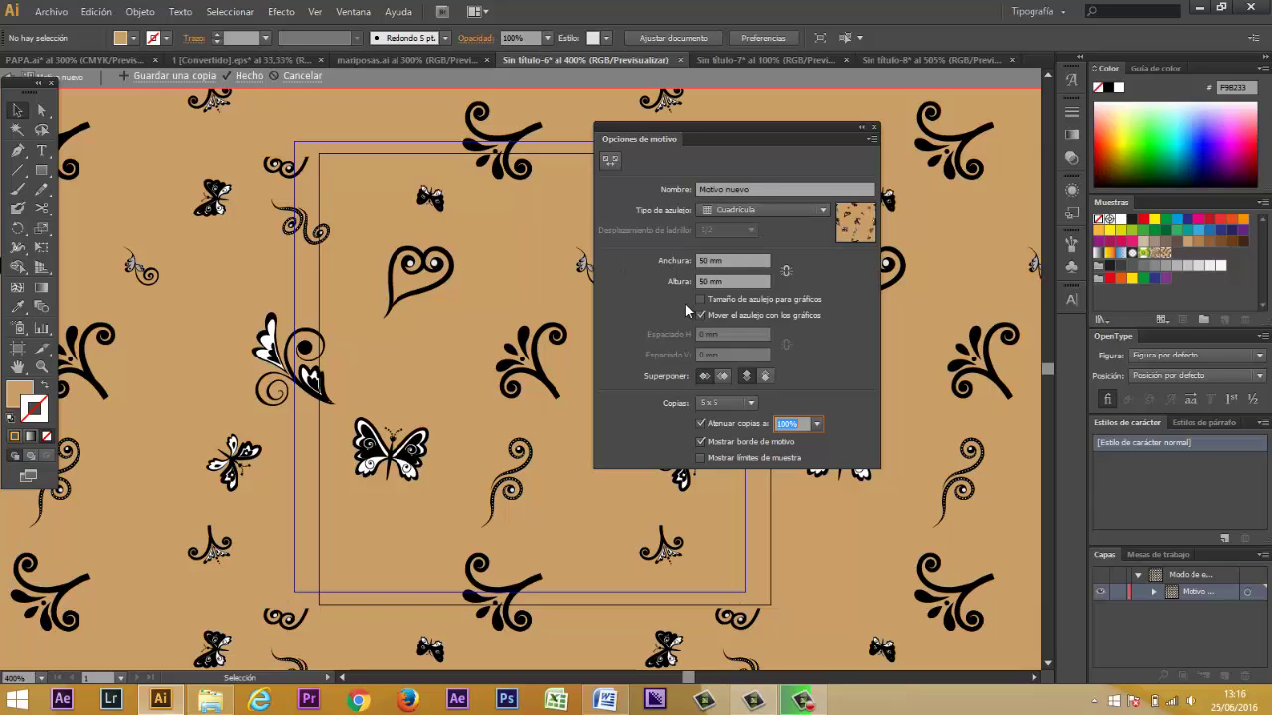
pyautogui.click(247, 78)
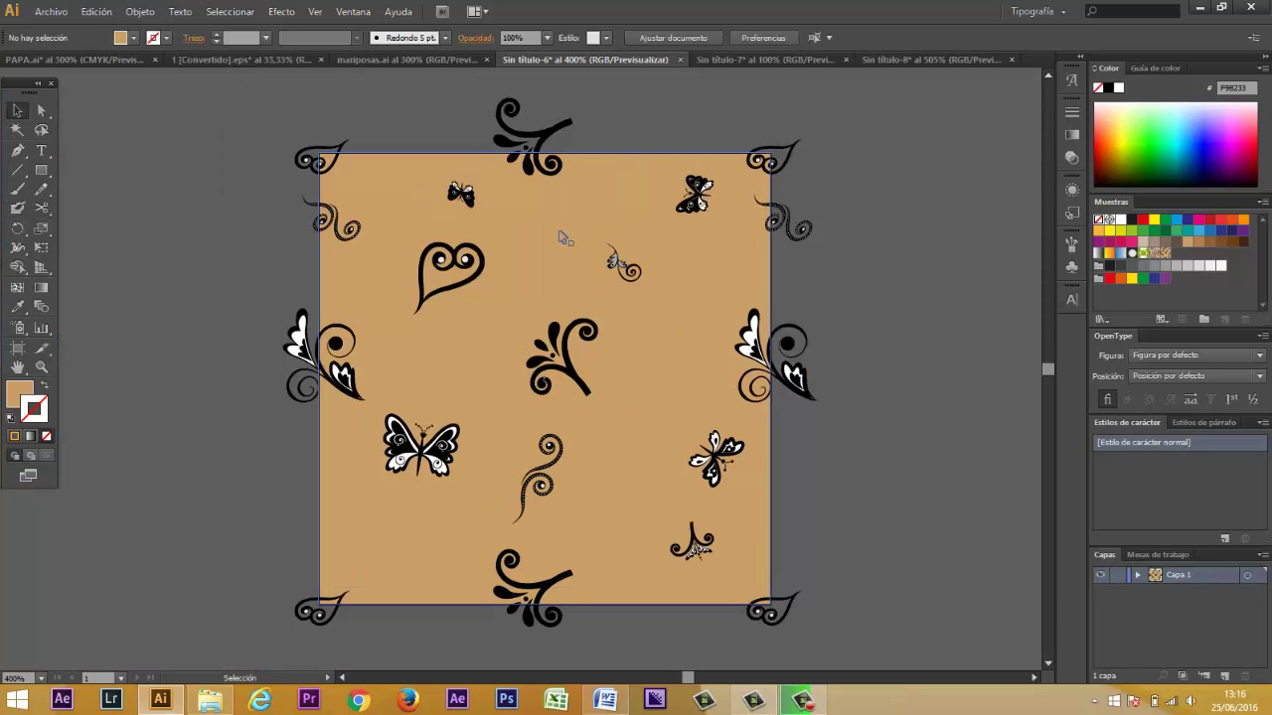